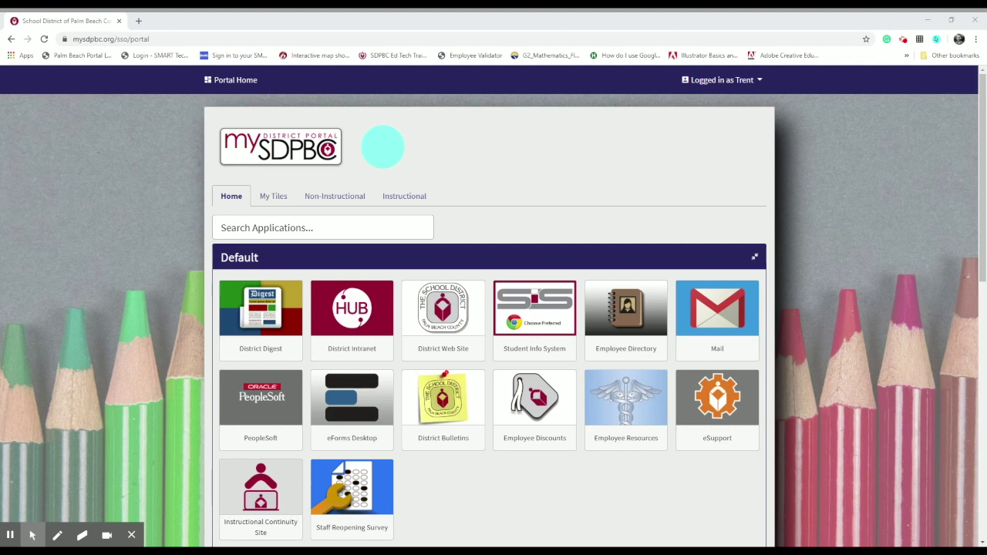
- Open the Mail tile from the district portal and go from the inbox to Google Drive
scroll(375, 232, down, 3)
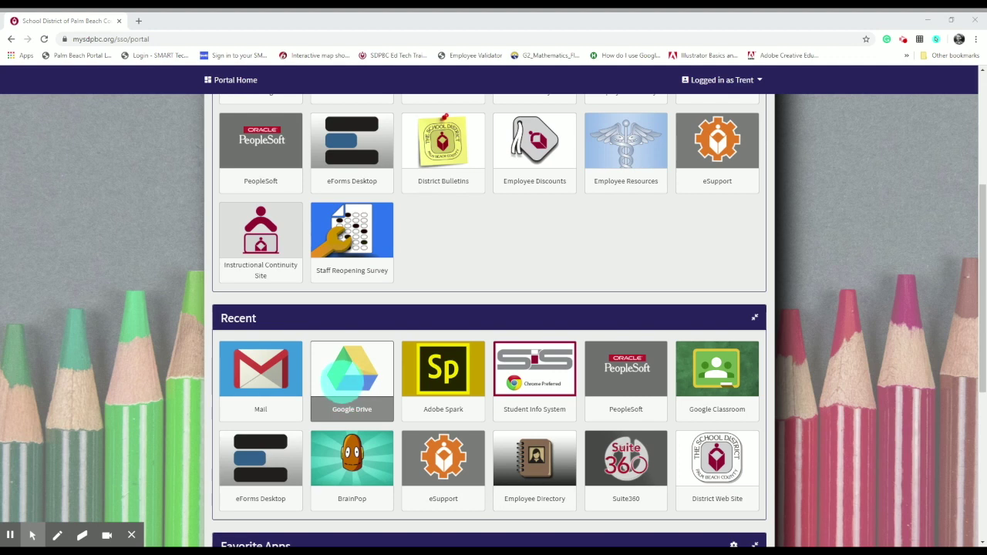
scroll(342, 379, up, 3)
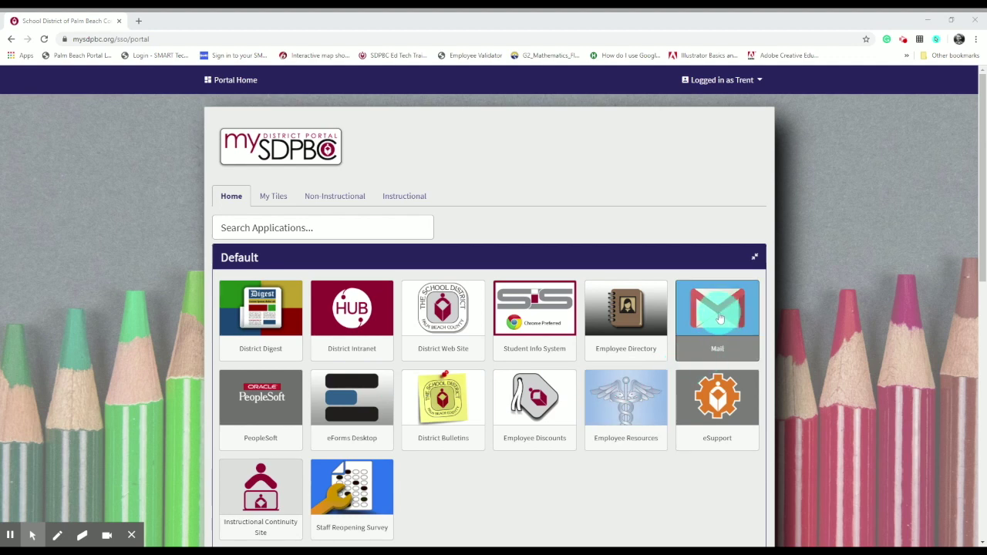
click(719, 318)
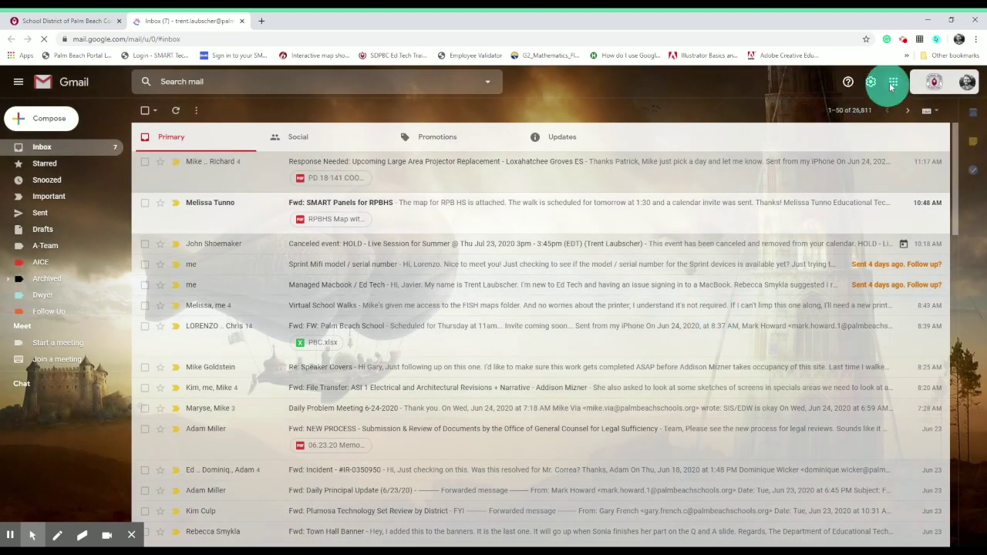
click(893, 83)
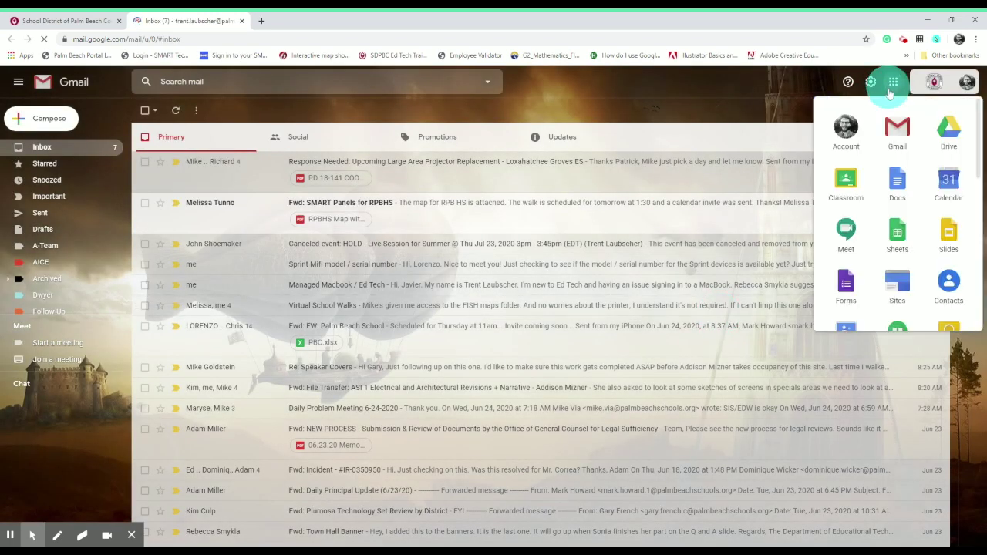
click(945, 136)
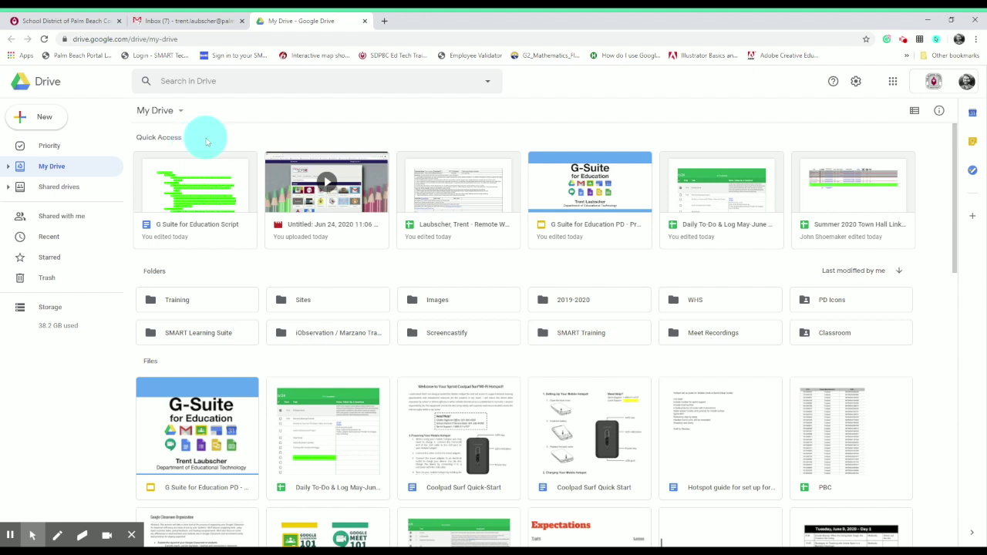
- Move the presentation "G Suite for Education PD - Presenter Copy" into the Training folder and open that folder
click(207, 141)
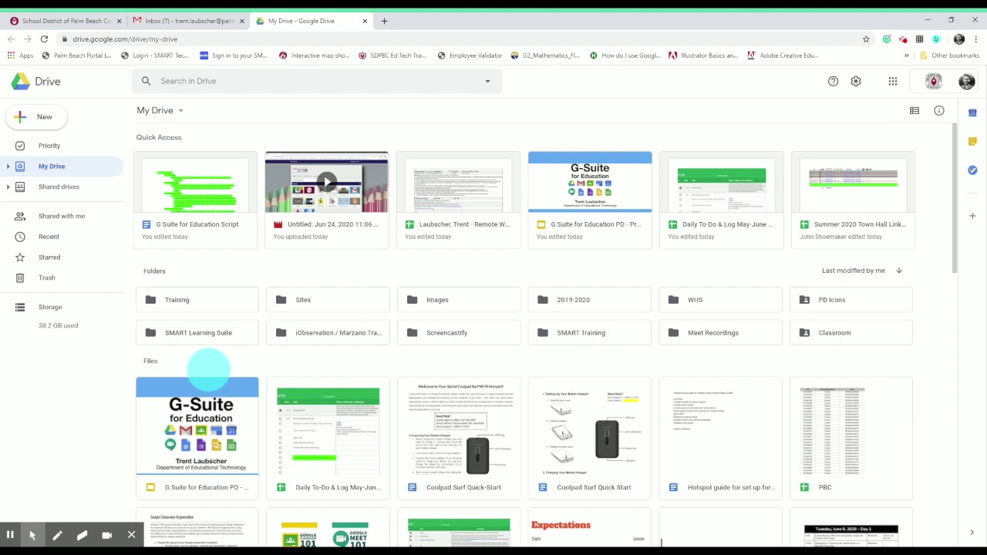
drag(204, 385, 220, 305)
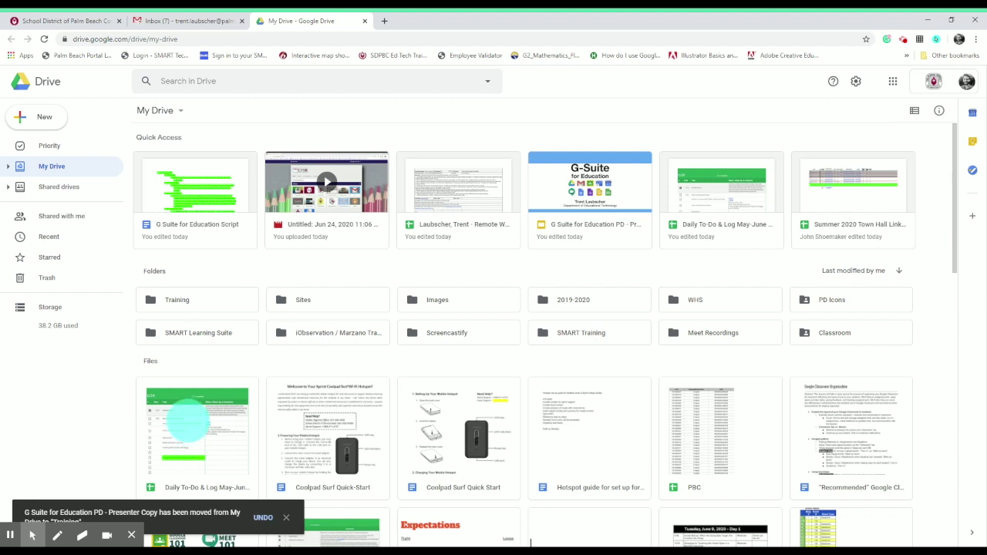
double_click(205, 303)
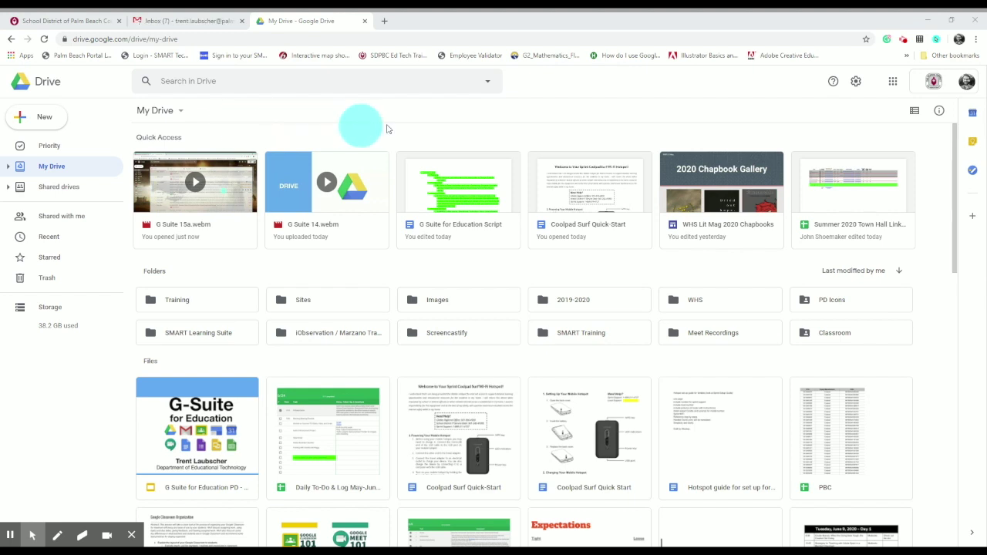
- Show My Drive in list view, look through its folders and files, and return to grid view
click(913, 113)
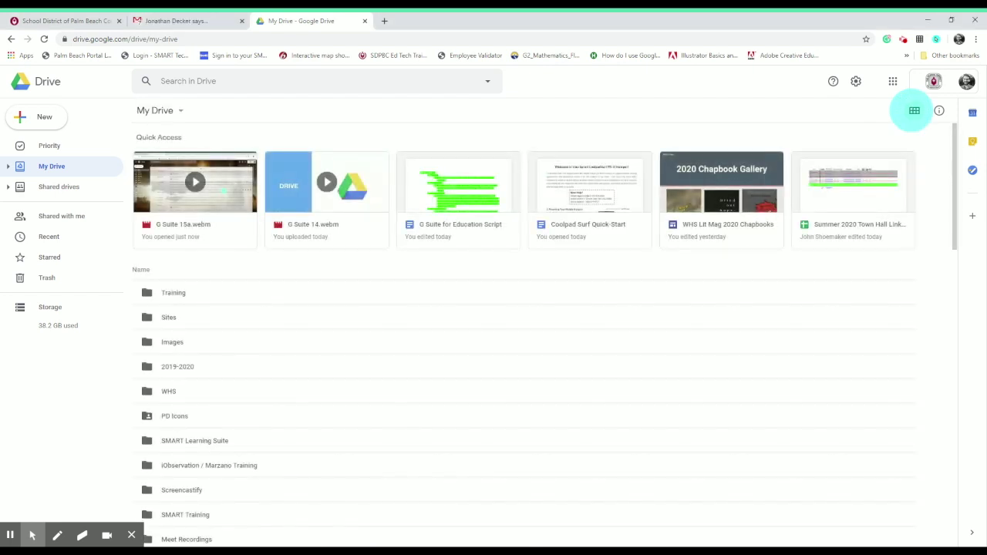
scroll(357, 383, down, 5)
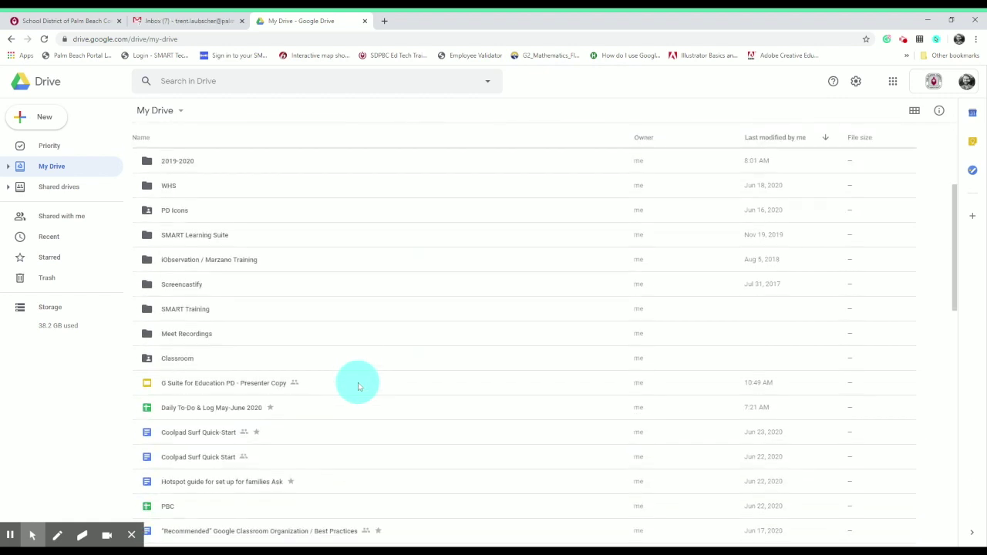
scroll(357, 385, down, 1)
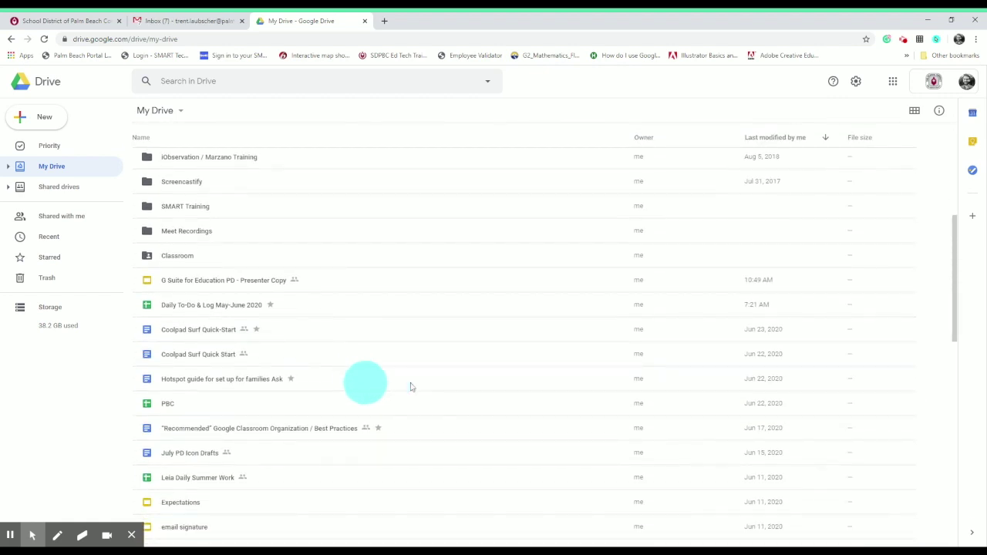
scroll(438, 386, up, 3)
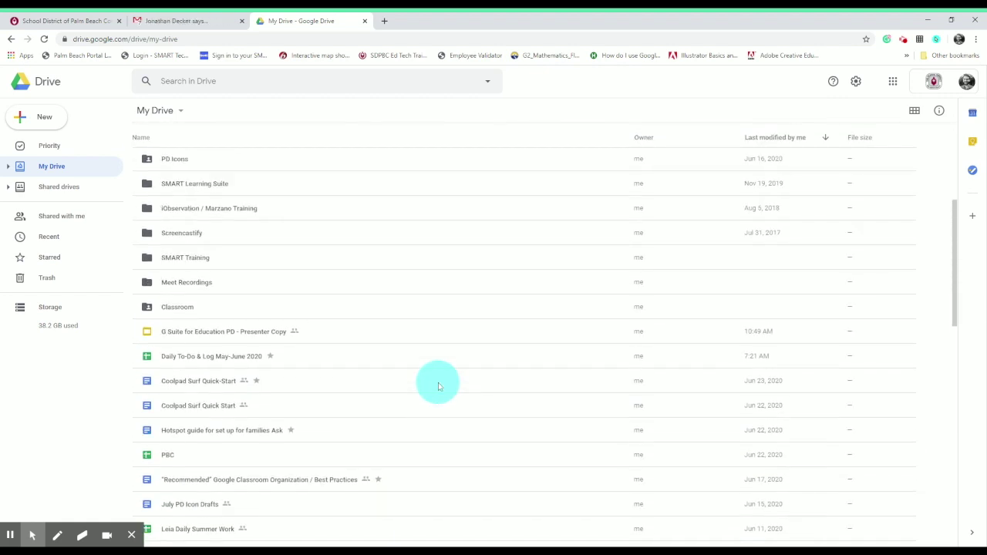
scroll(438, 386, up, 3)
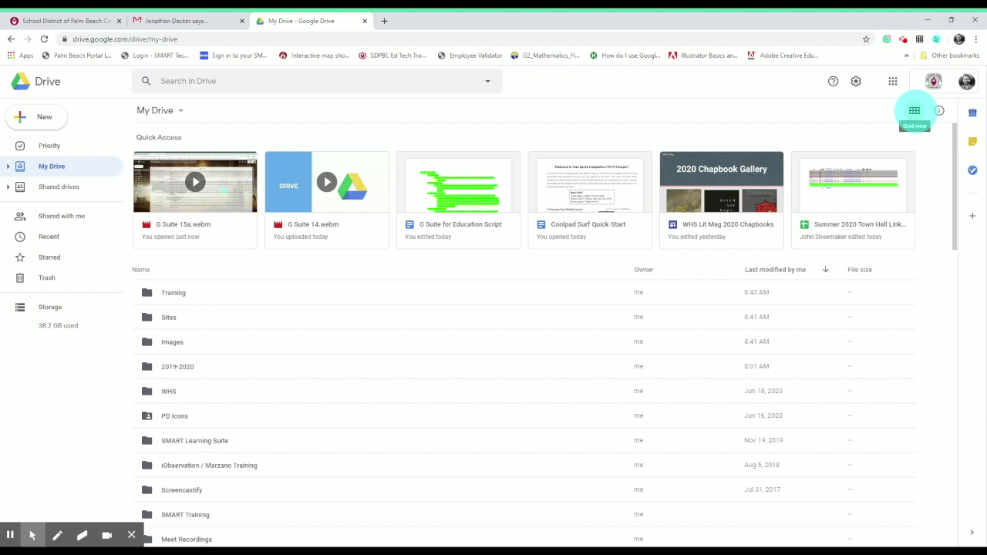
click(914, 110)
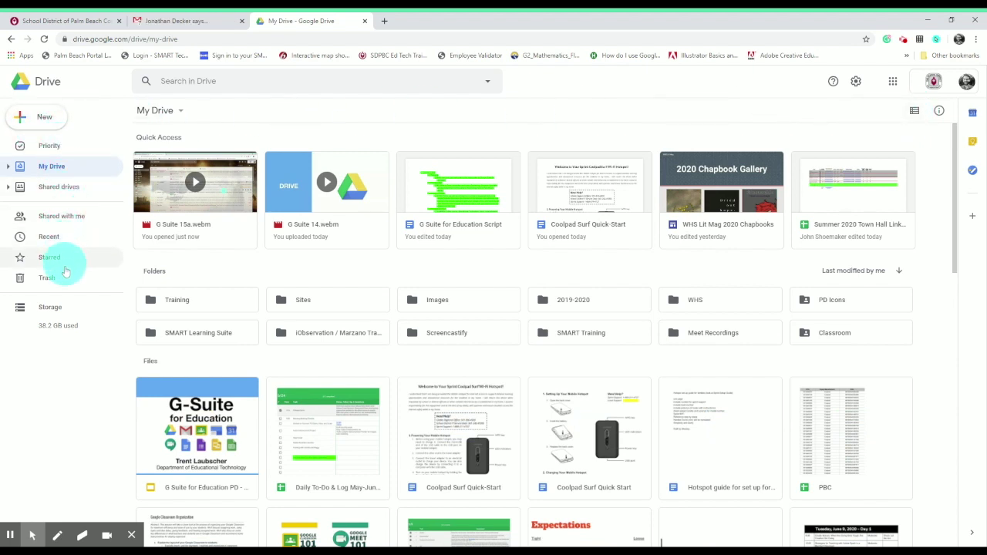
- View the Priority page, My Drive and the shared drives, and look through the files in Shared with me
click(68, 147)
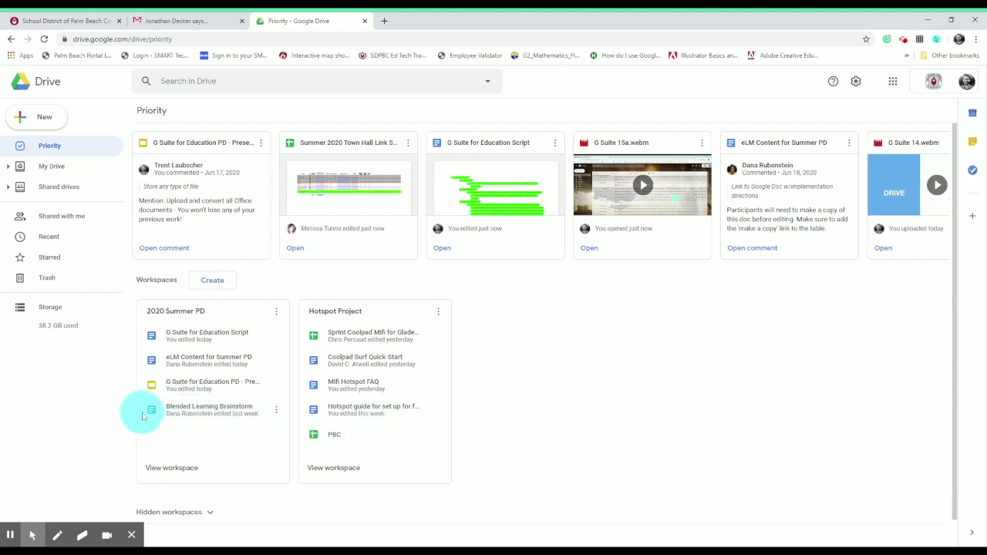
click(44, 175)
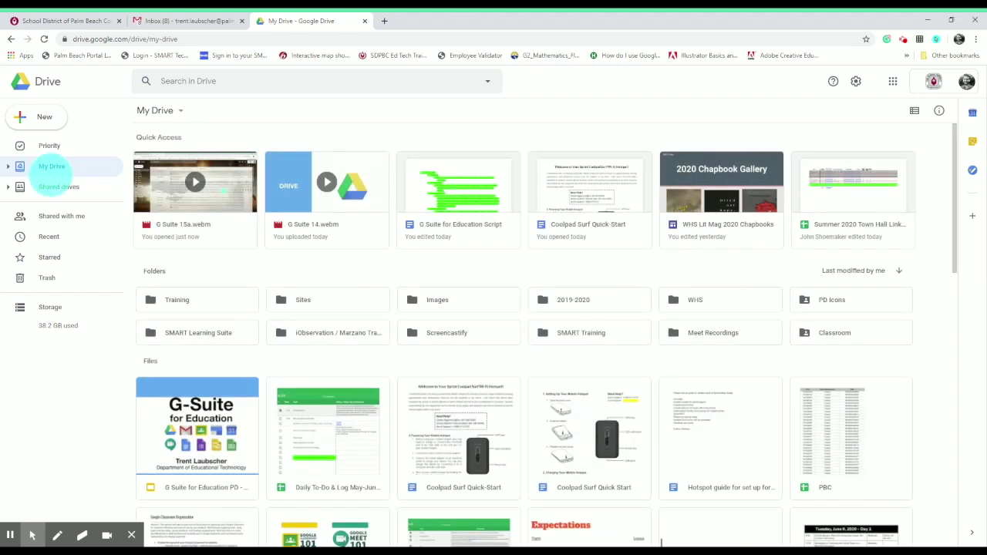
click(52, 188)
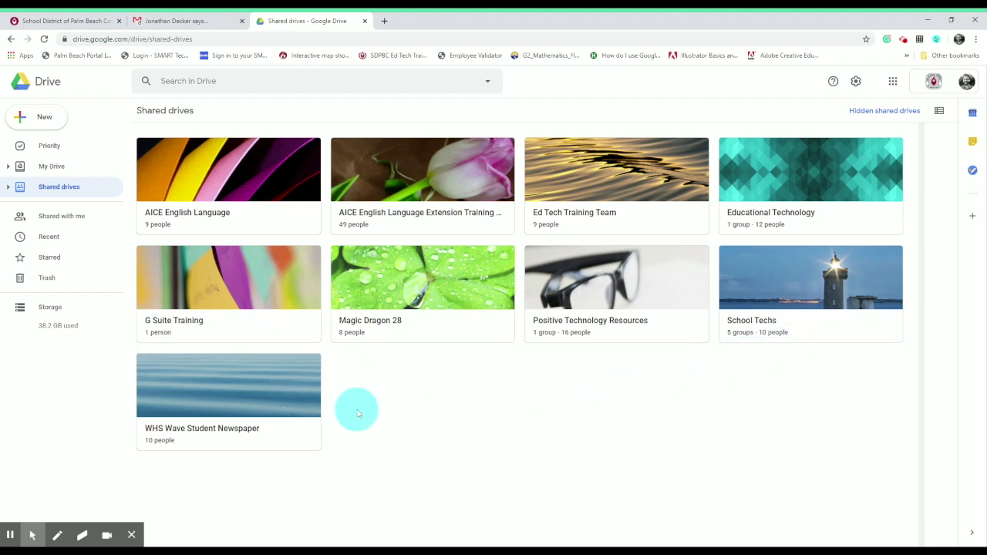
click(54, 225)
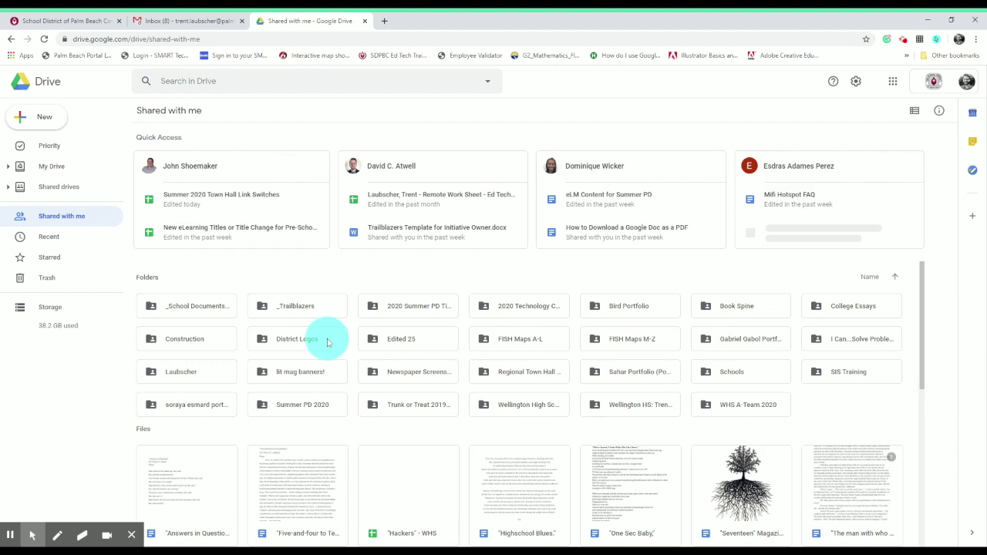
scroll(327, 343, down, 3)
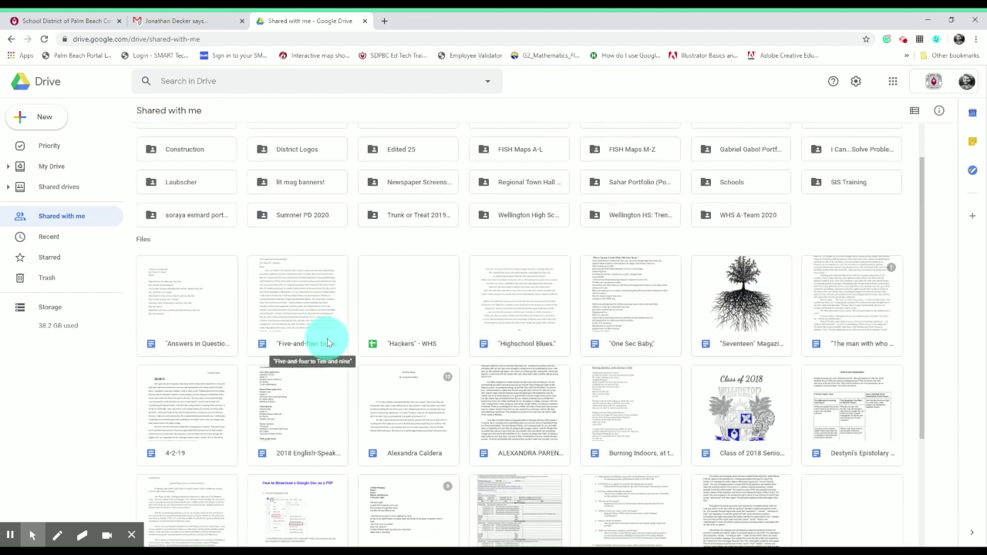
scroll(327, 343, up, 3)
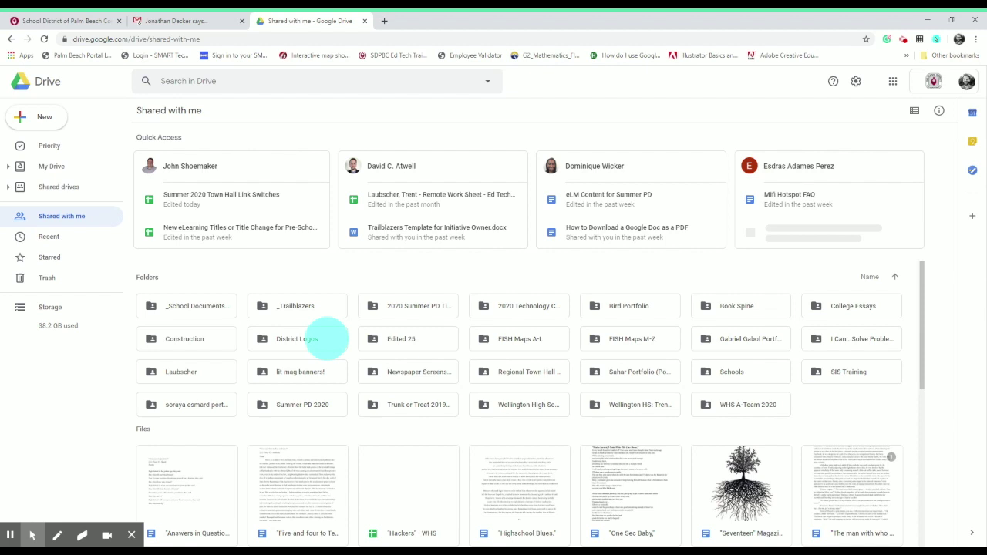
- View the Add shortcut to Drive help note and destinations for the shared document "Answers in Question" without adding a shortcut
scroll(327, 339, down, 3)
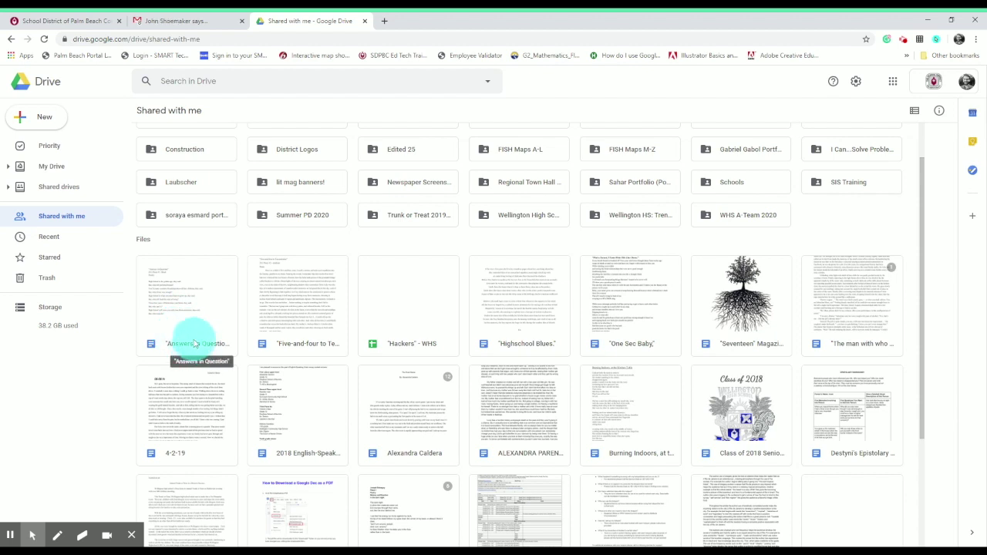
click(195, 294)
right_click(195, 294)
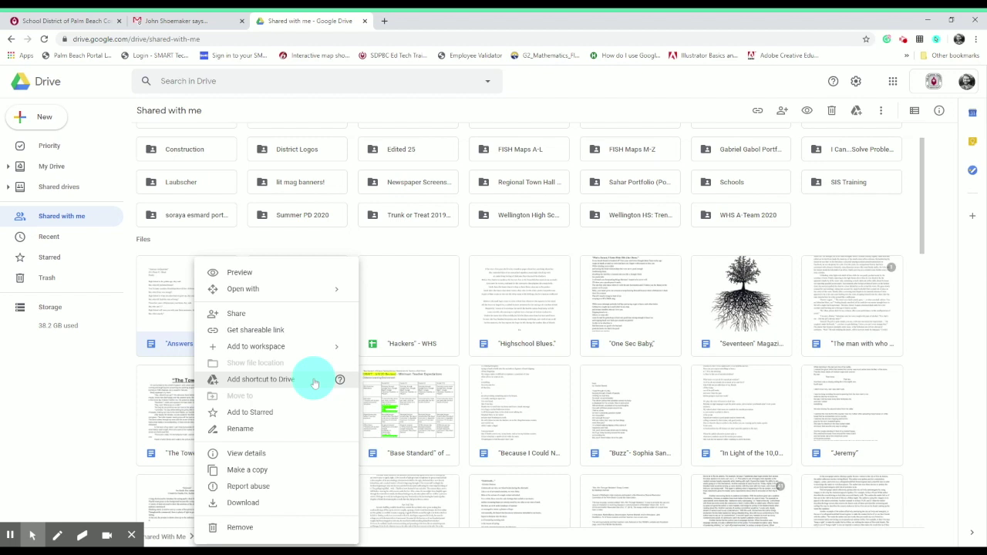
mouse_move(340, 383)
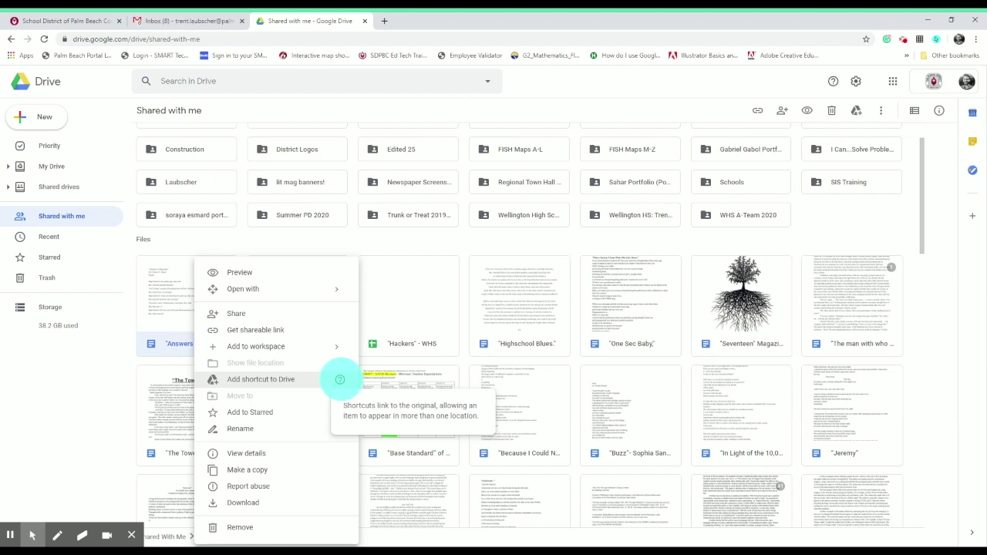
click(284, 380)
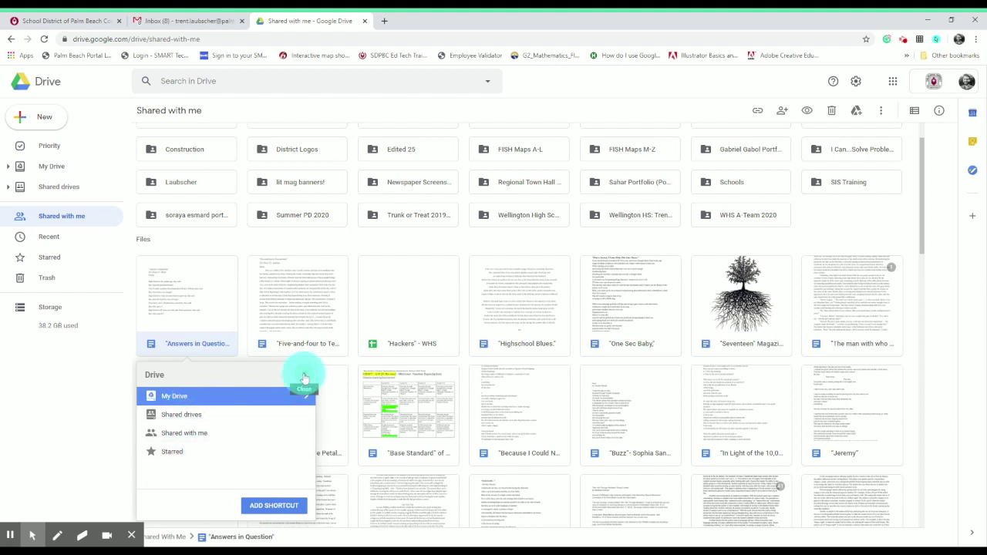
click(305, 378)
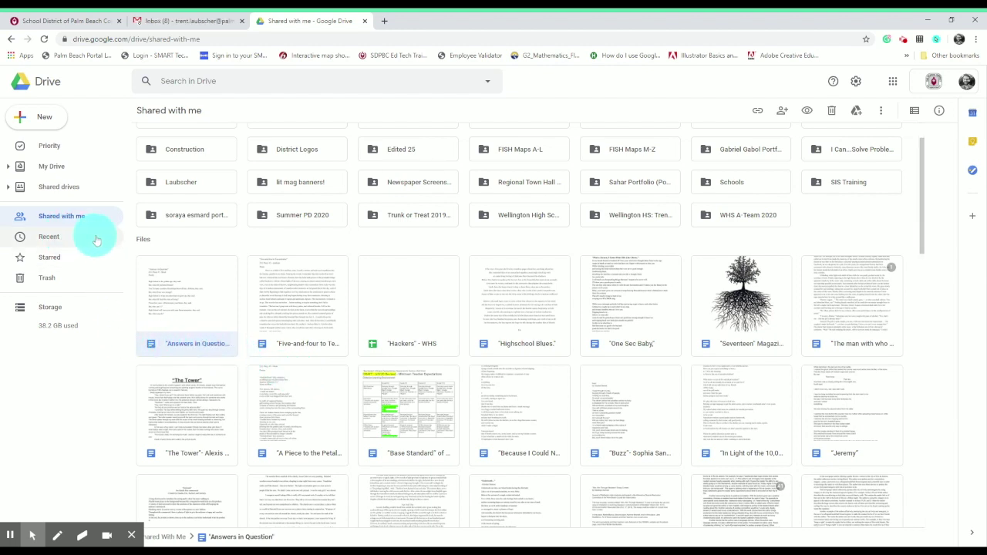
- View the Recent and Starred file lists and return to My Drive
click(97, 241)
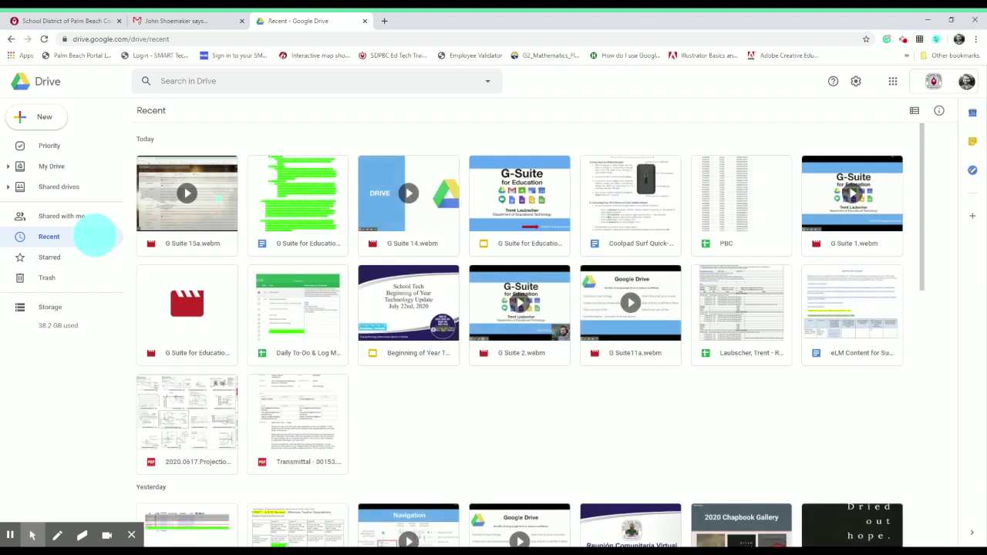
click(94, 258)
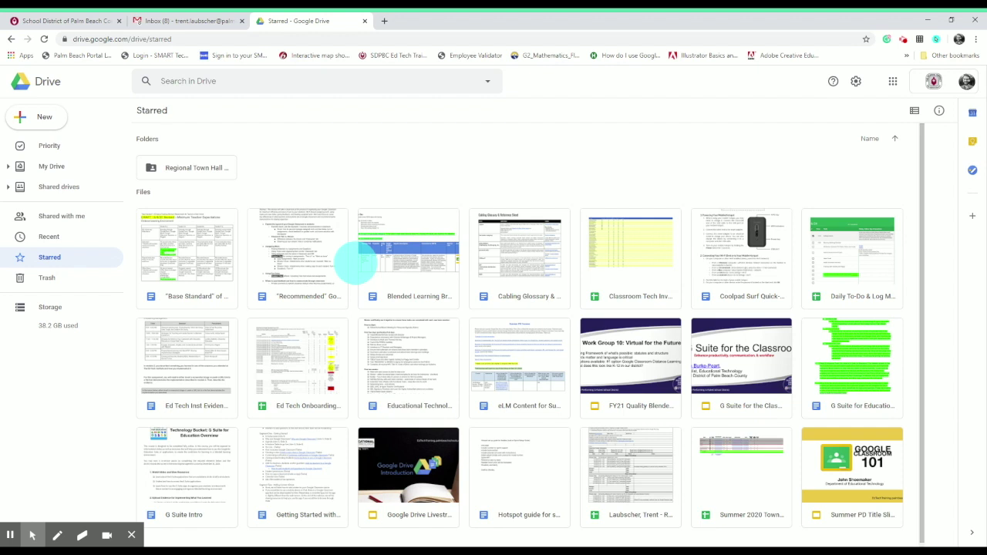
click(53, 174)
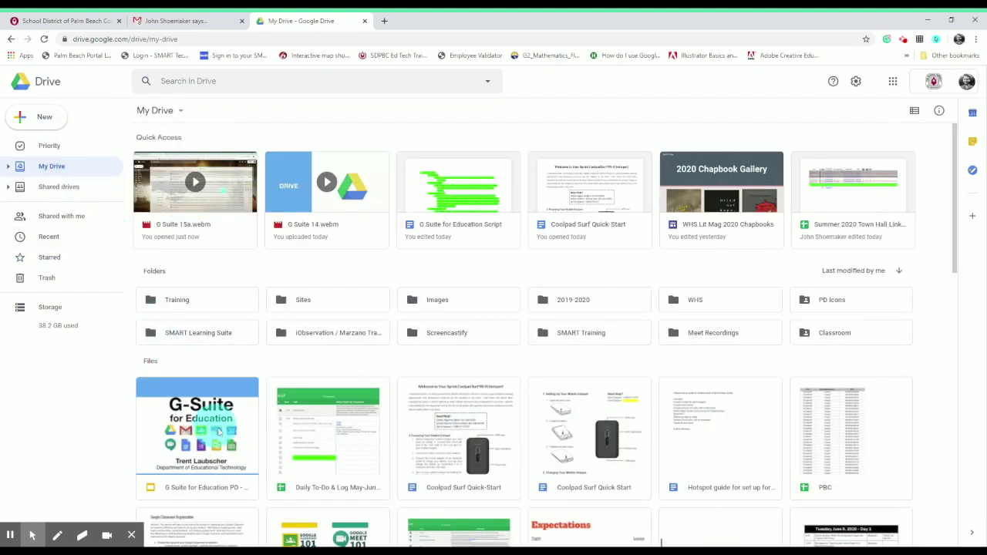
- Add the presentation "G Suite for Education PD - Presenter Copy" to Starred and open the Starred list
right_click(223, 436)
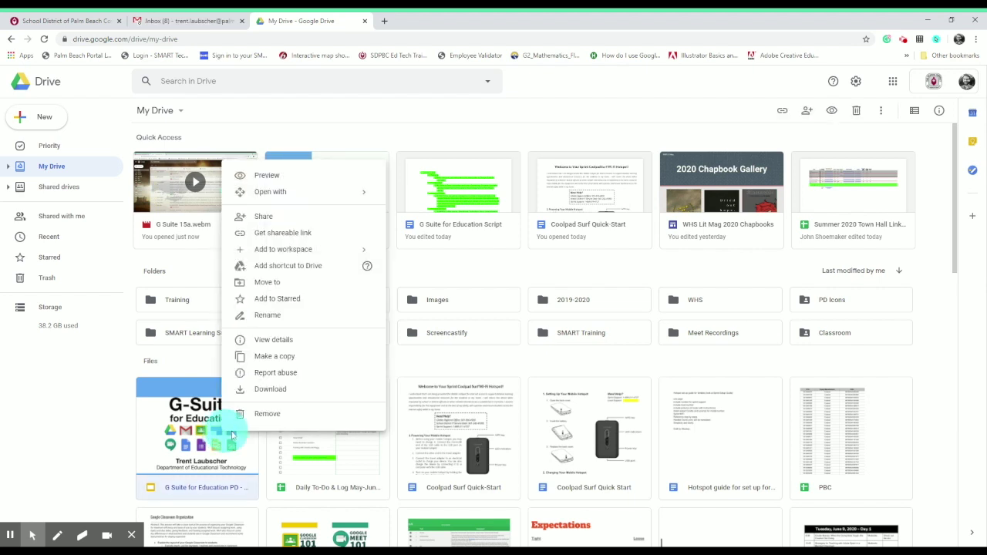
click(345, 301)
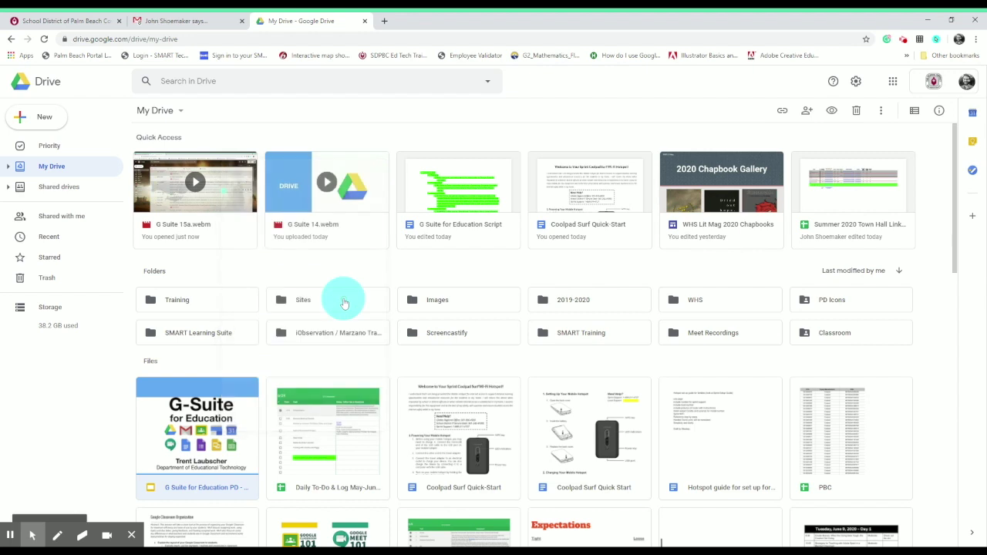
click(60, 259)
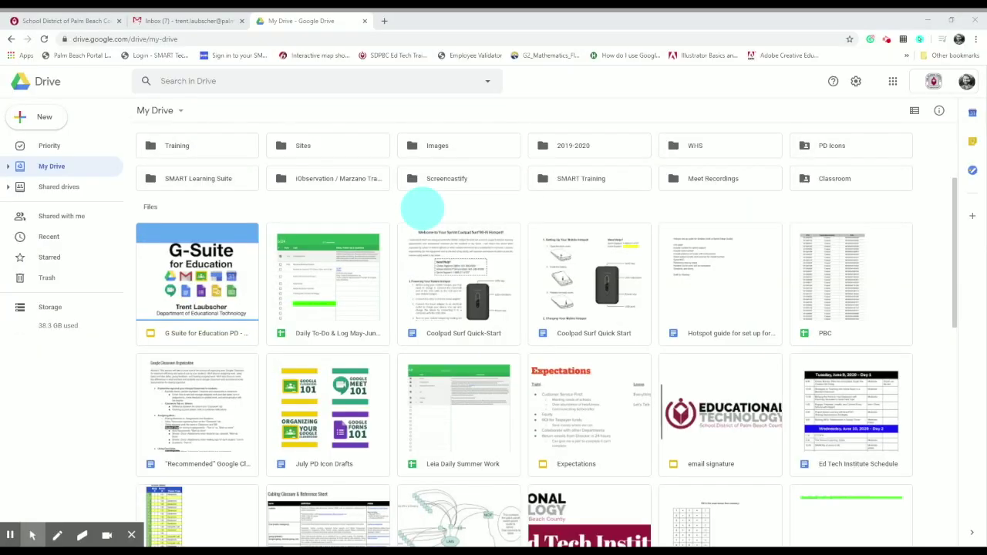
- Select the presentation "G Suite for Education PD" in My Drive, view its additional file actions, and open its shareable link dialog
click(189, 324)
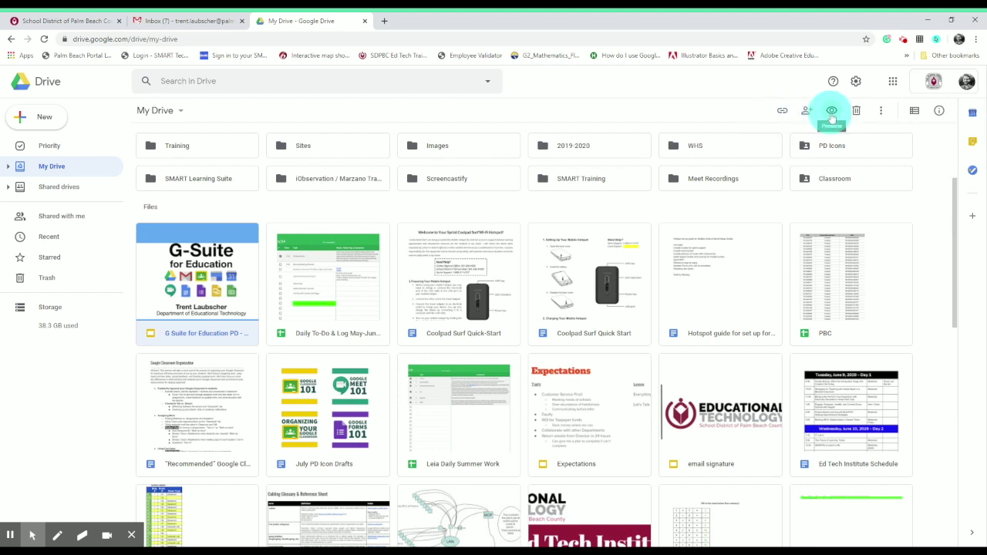
click(883, 121)
mouse_move(852, 146)
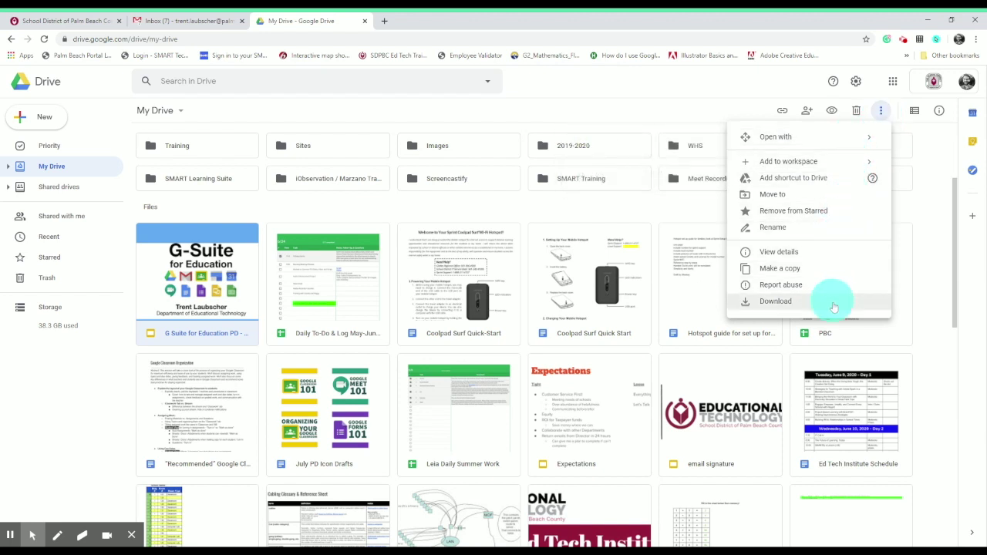
click(623, 110)
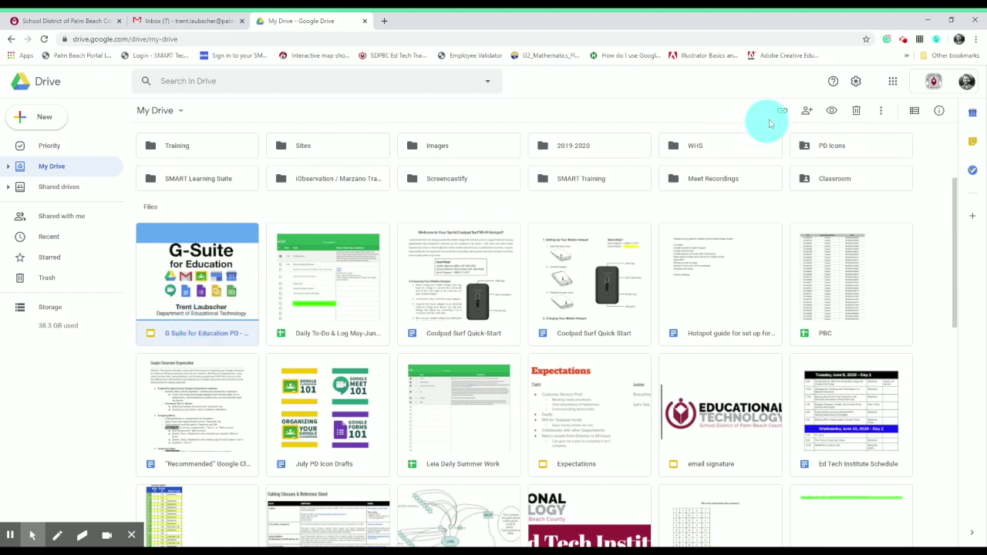
click(782, 112)
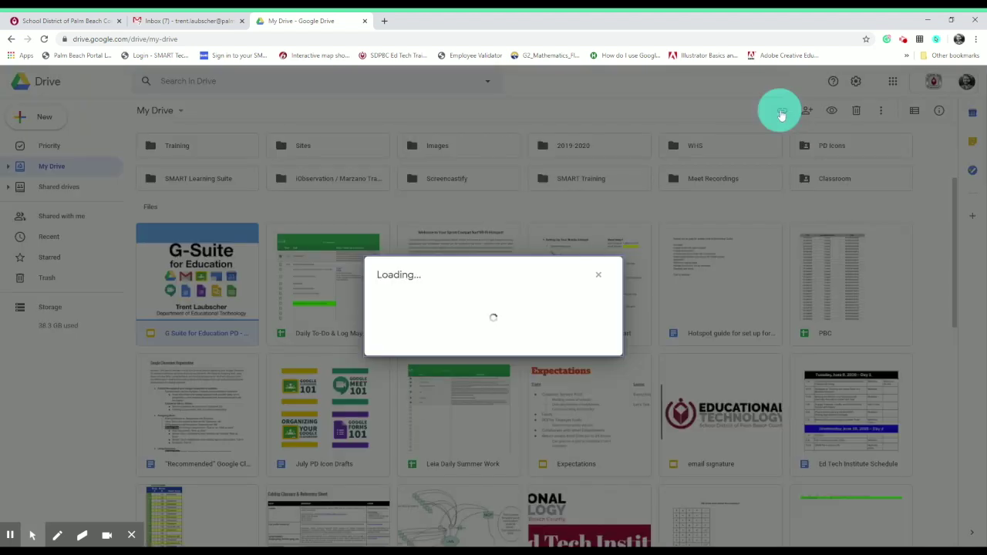
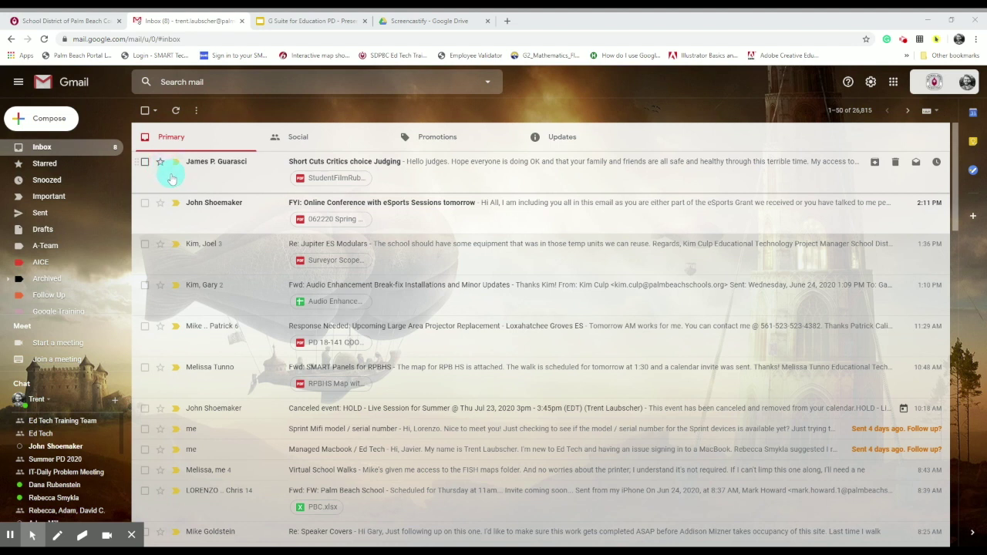
- In Gmail, look through the quick settings for density, theme and inbox type, view the full General settings, and return to the inbox
click(871, 84)
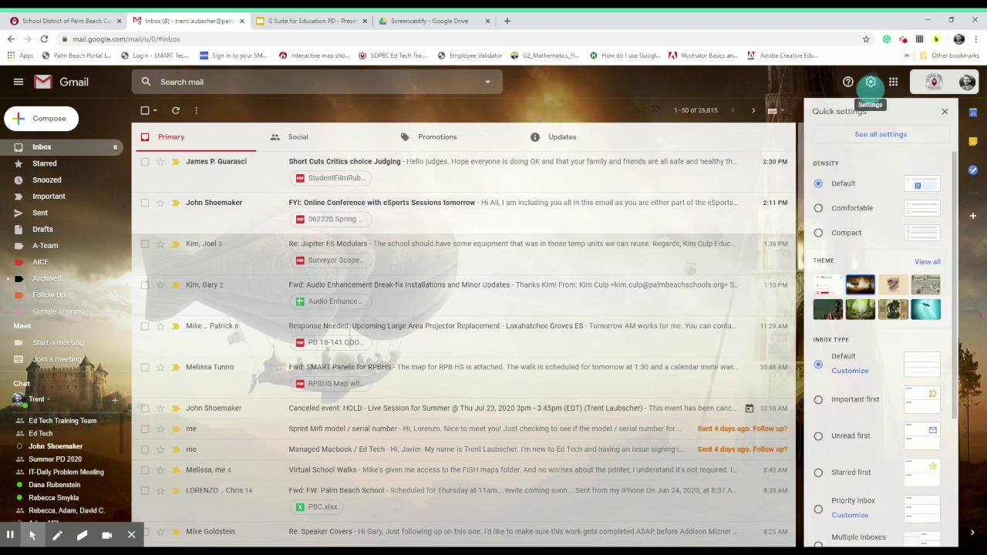
scroll(903, 309, down, 3)
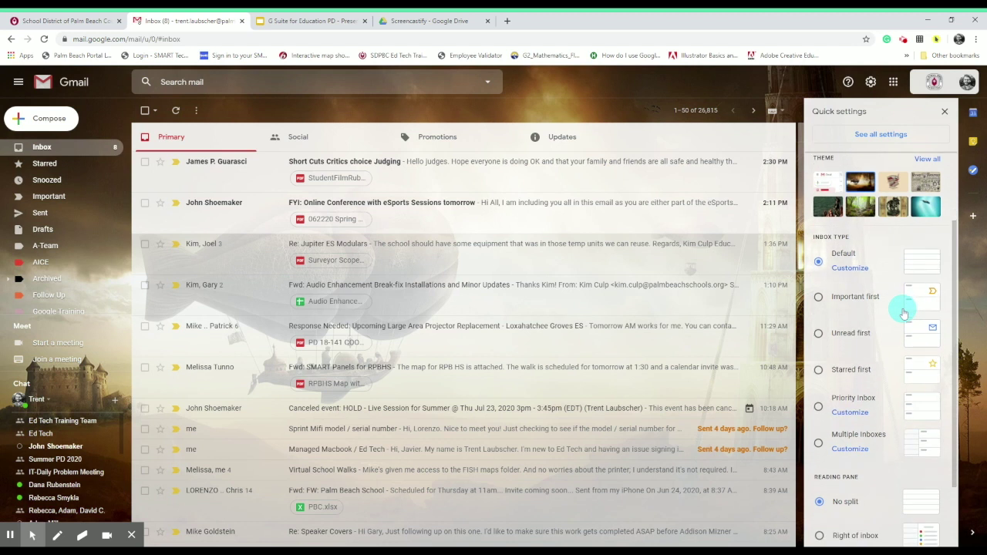
scroll(905, 313, down, 1)
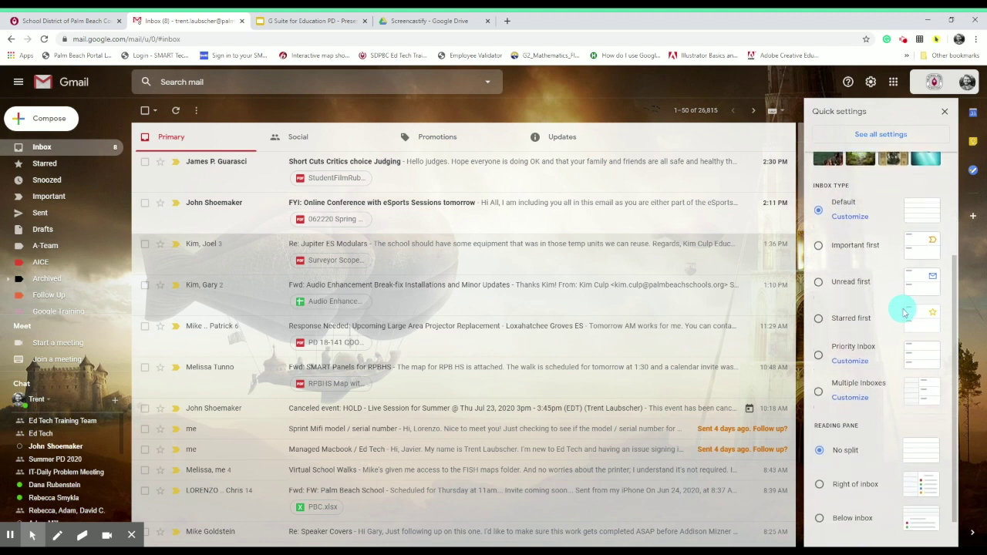
scroll(906, 312, down, 1)
scroll(906, 312, up, 1)
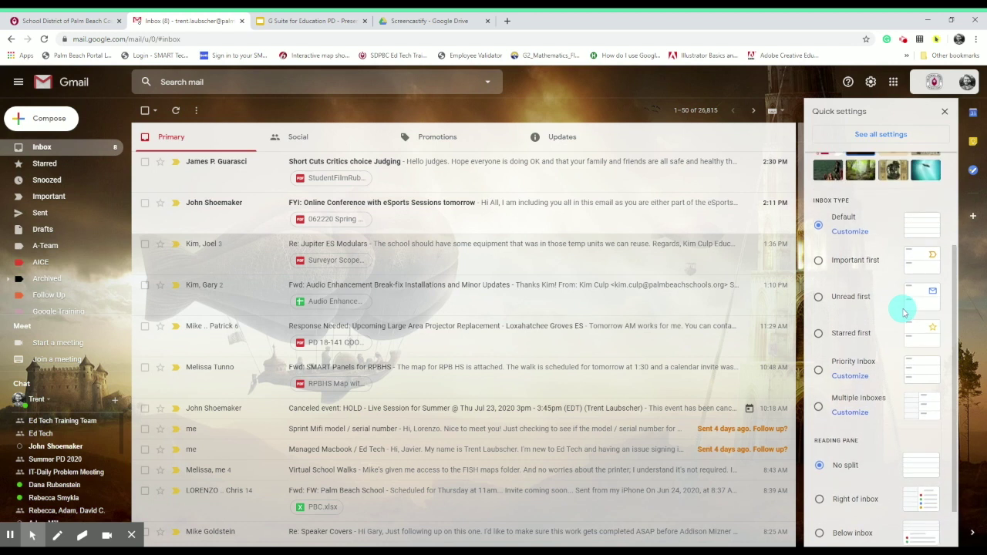
scroll(905, 312, up, 3)
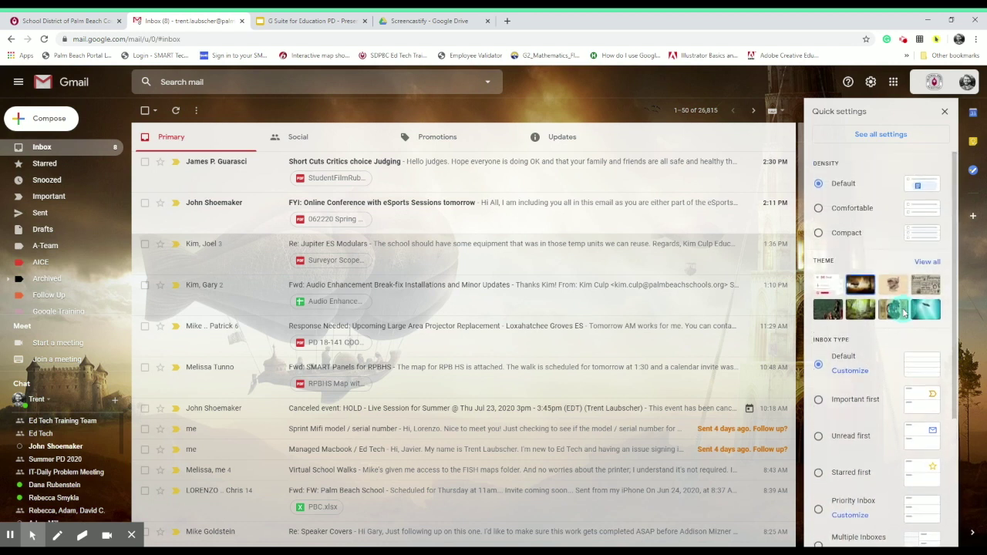
click(895, 138)
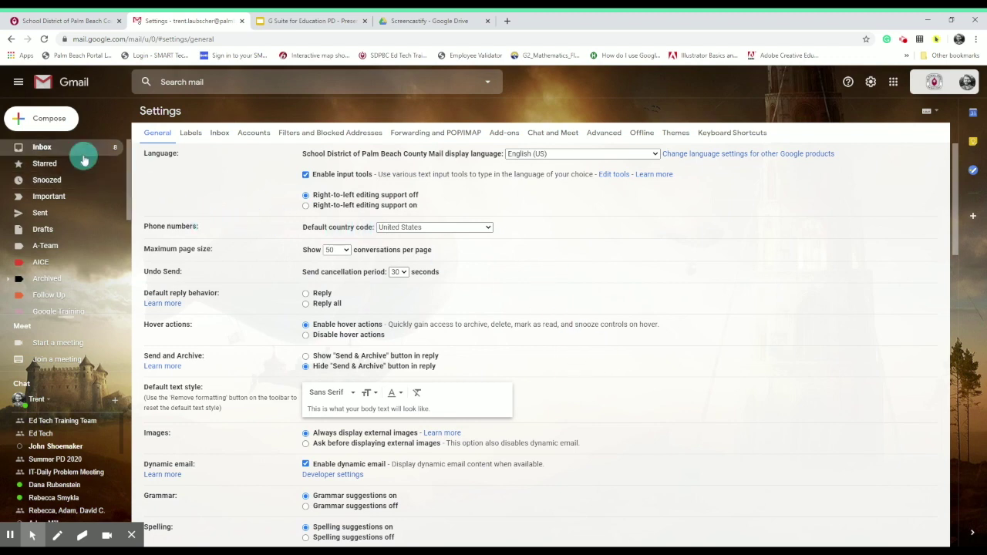
click(84, 154)
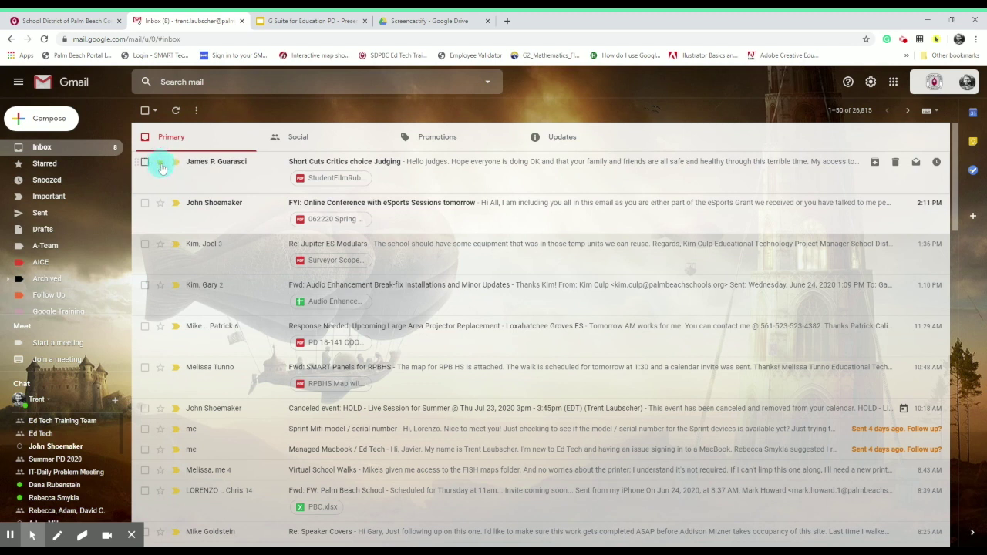
- Star the email "Short Cuts Critics choice Judging", open the Starred list, and return to the inbox
click(160, 165)
click(46, 164)
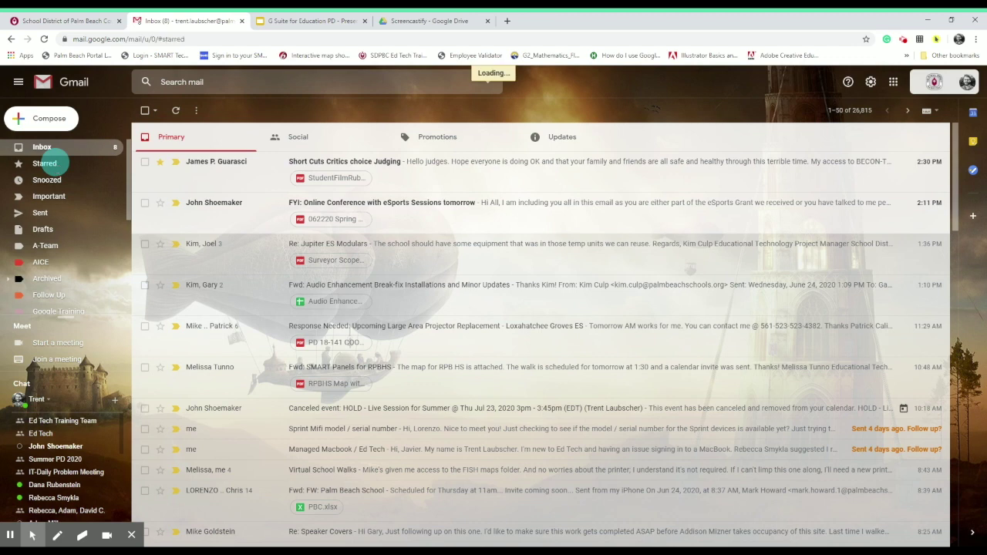
click(48, 150)
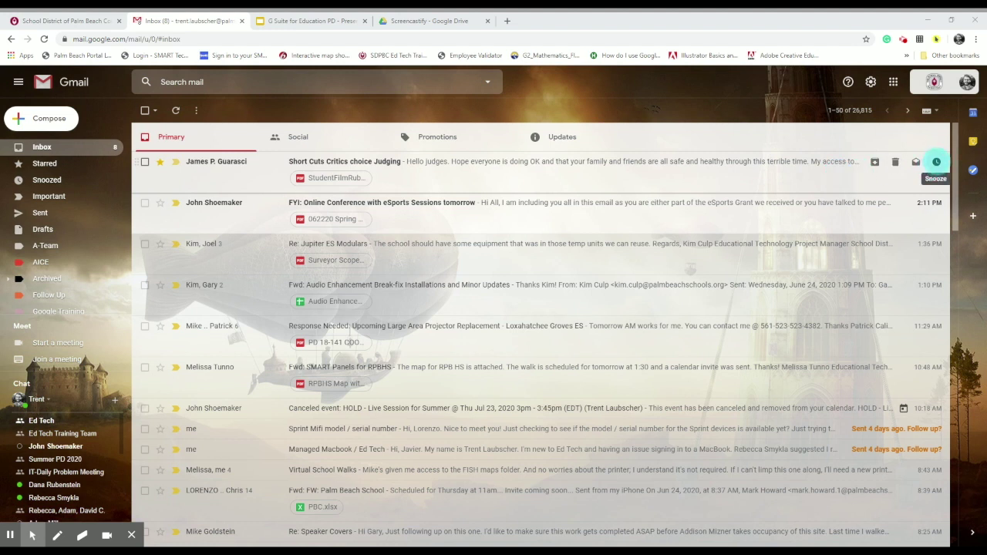
- View the snooze times for "Short Cuts Critics choice Judging" without snoozing it, and remove the email's importance marker
click(936, 162)
click(867, 198)
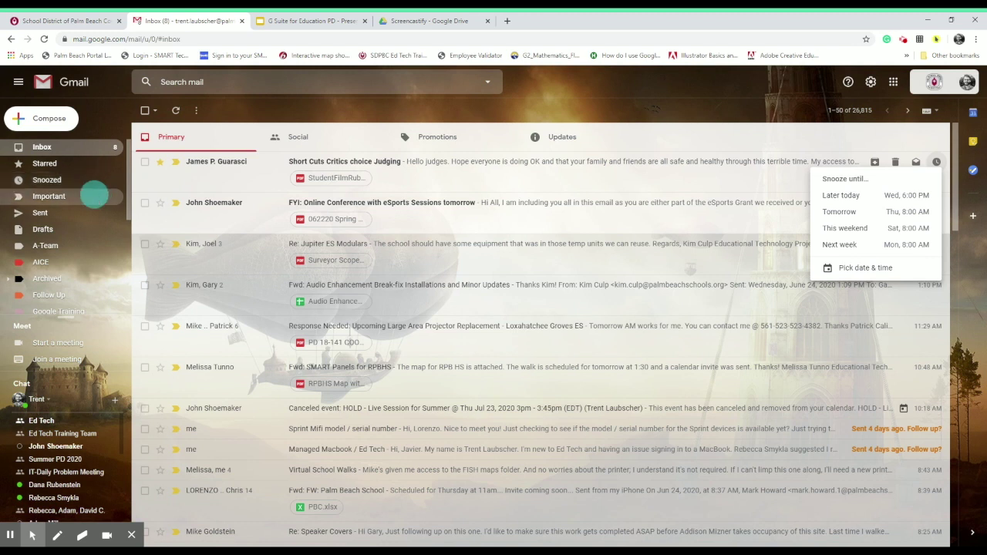
click(87, 143)
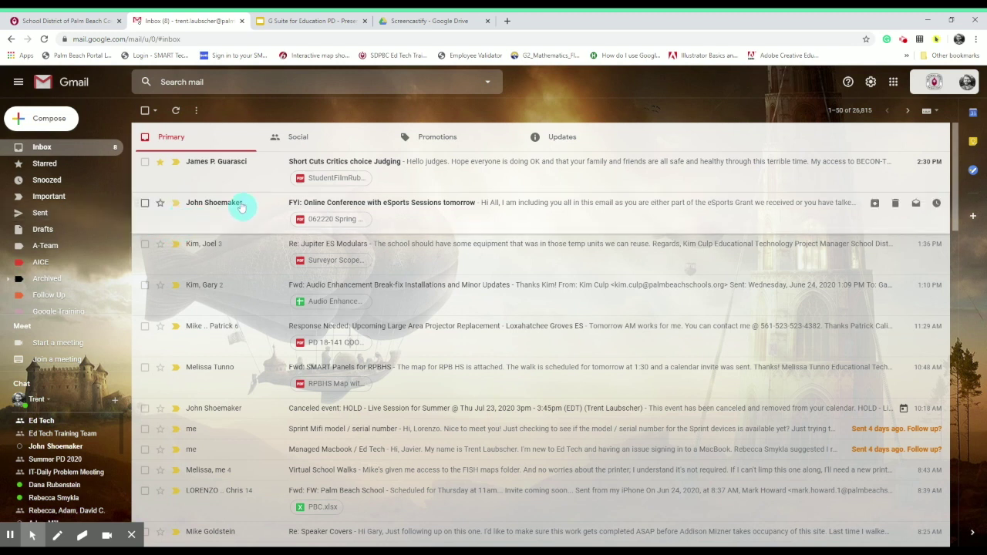
click(177, 163)
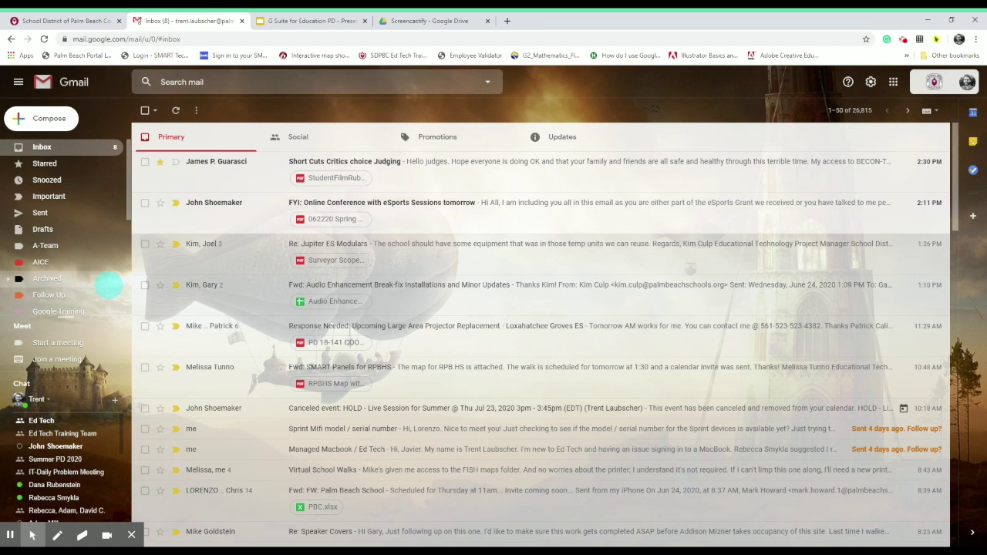
- Look through the mail labels and view the color and visibility options for the Follow Up label
scroll(108, 285, down, 3)
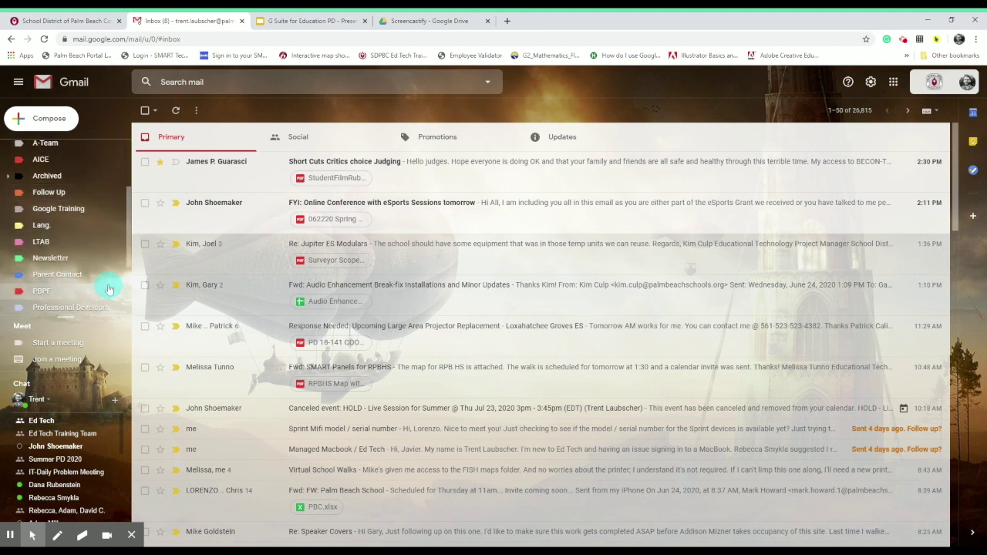
scroll(119, 224, down, 3)
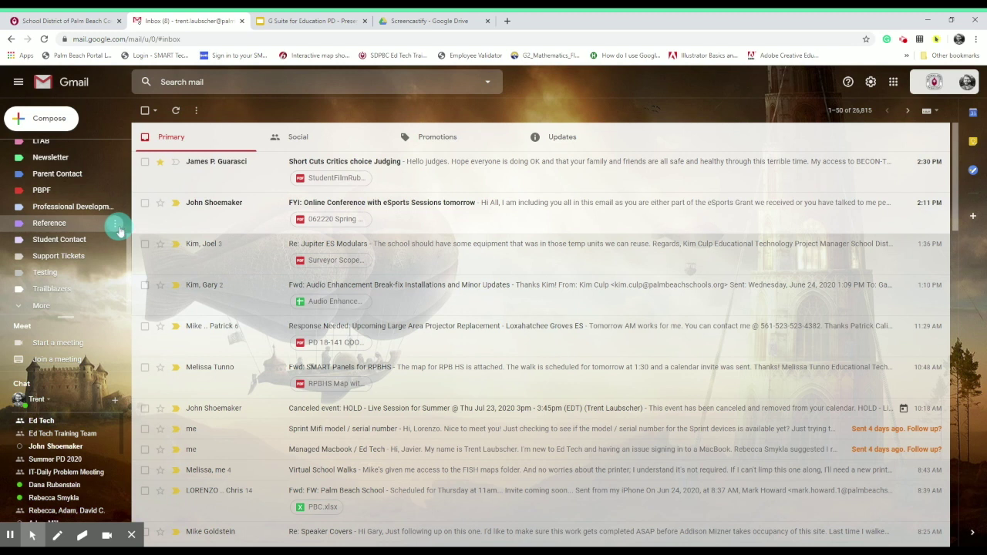
scroll(120, 231, up, 1)
scroll(119, 231, down, 1)
scroll(119, 232, up, 2)
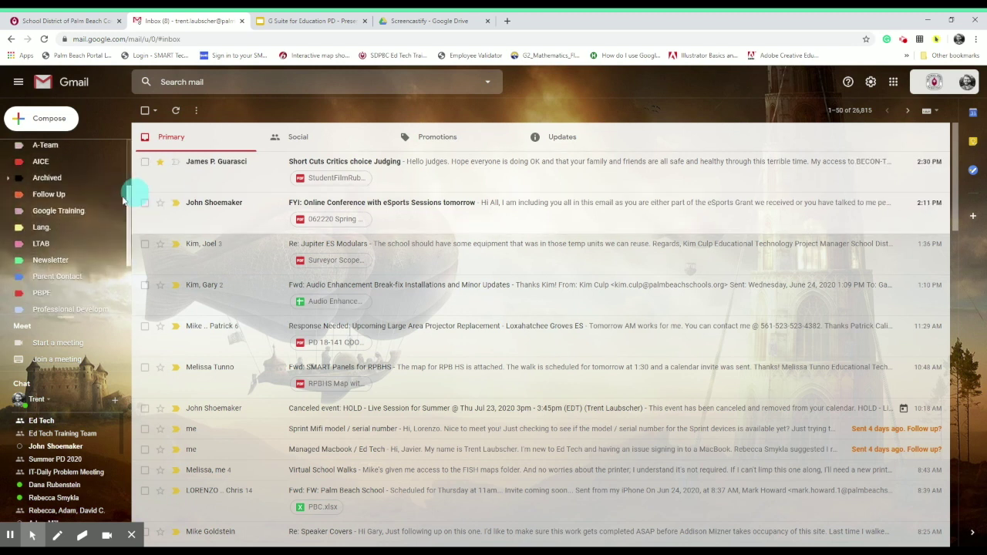
click(115, 195)
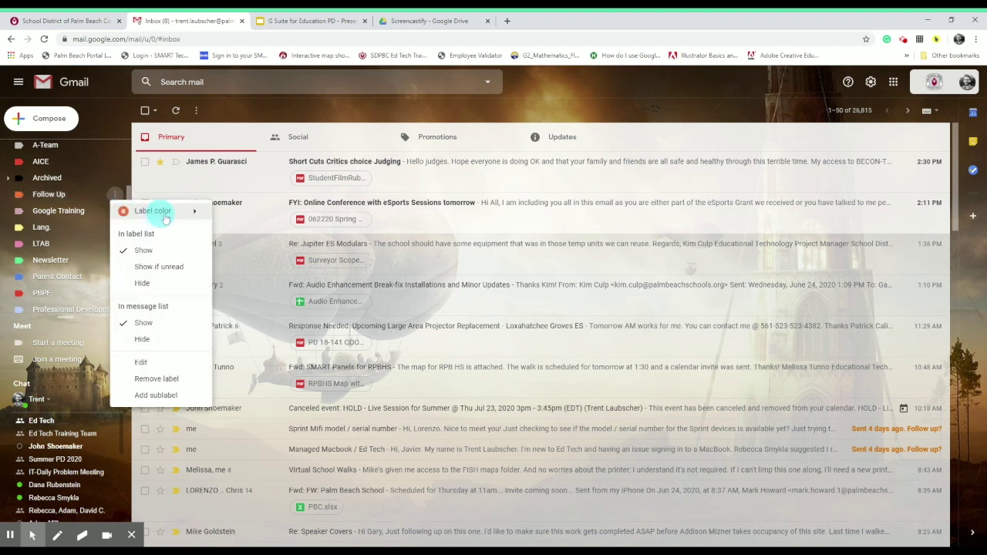
mouse_move(165, 214)
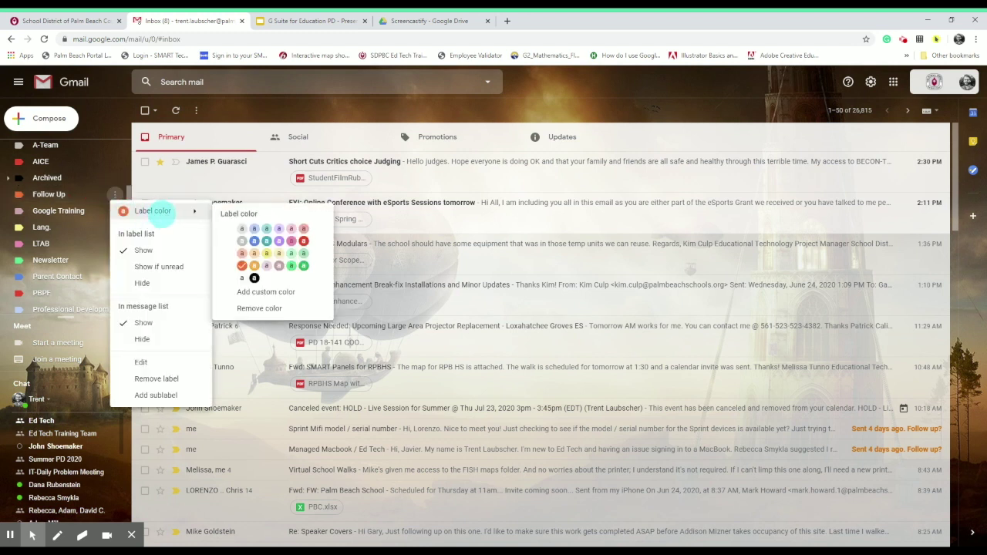
scroll(81, 240, down, 2)
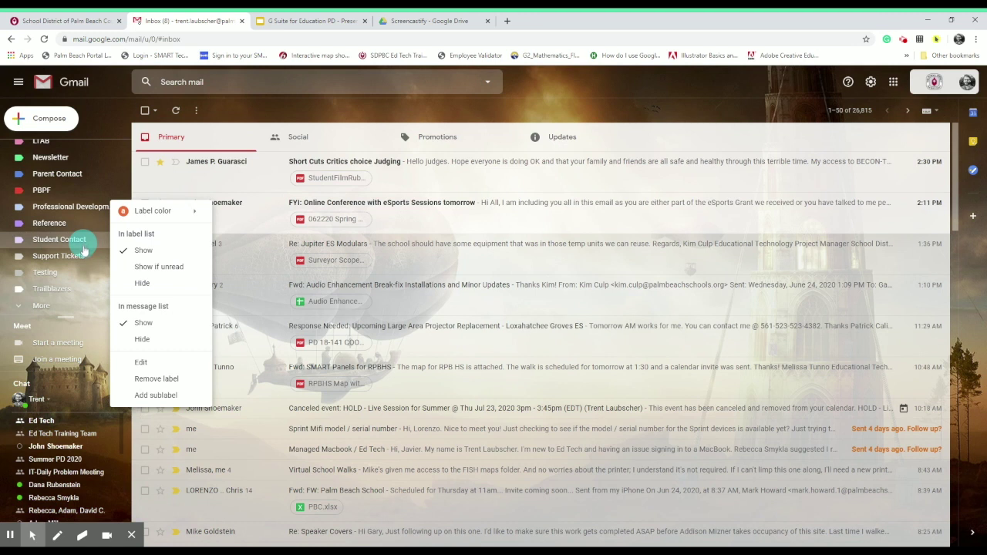
- Expand the rest of the label list and view the form for creating a new label without creating one
click(65, 307)
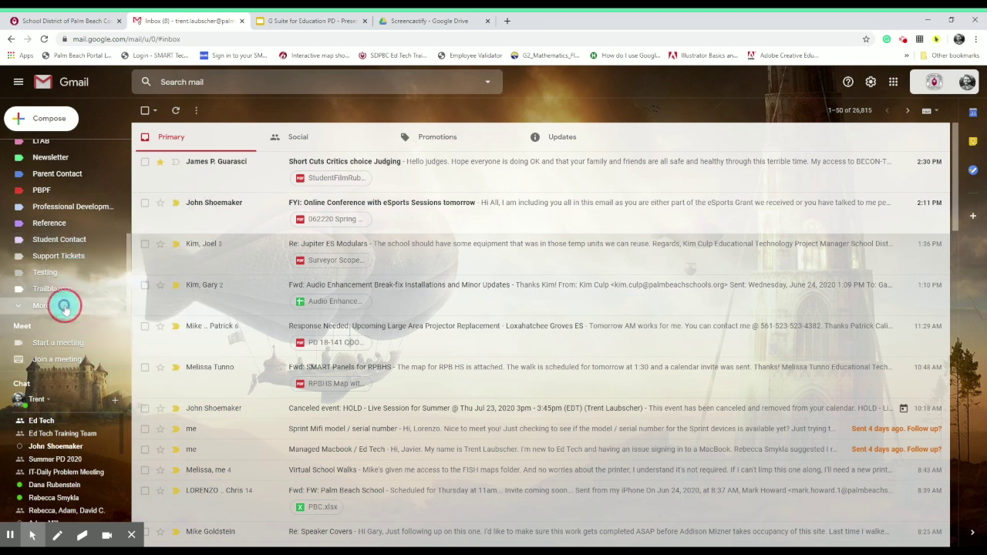
scroll(99, 305, down, 5)
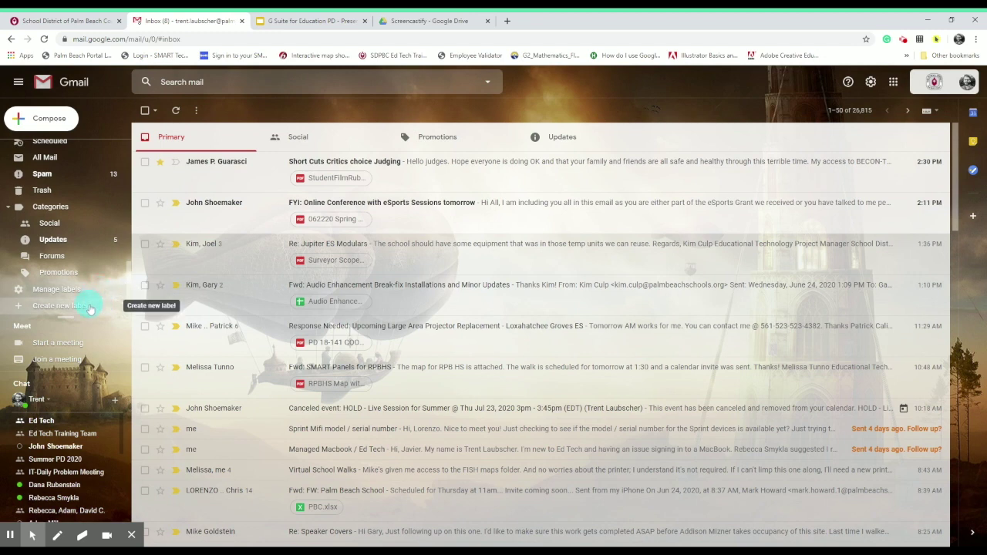
click(89, 308)
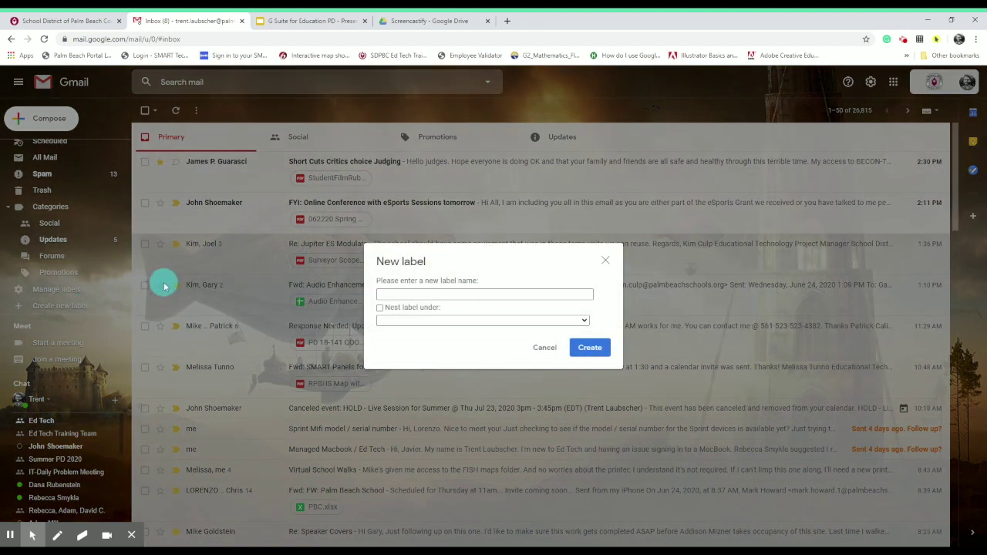
click(542, 348)
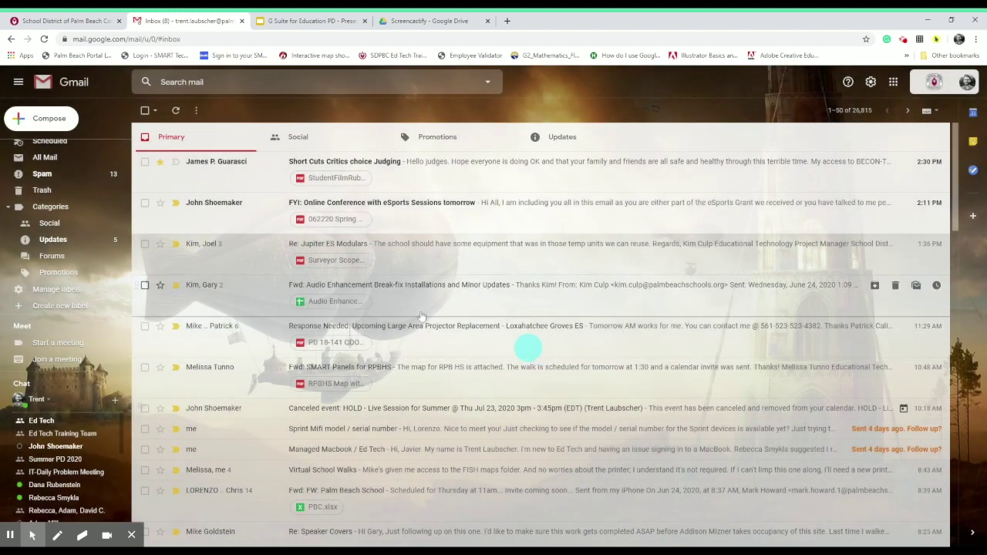
- Open the email "Short Cuts Critics choice Judging" to view its message, and return to the inbox
click(414, 163)
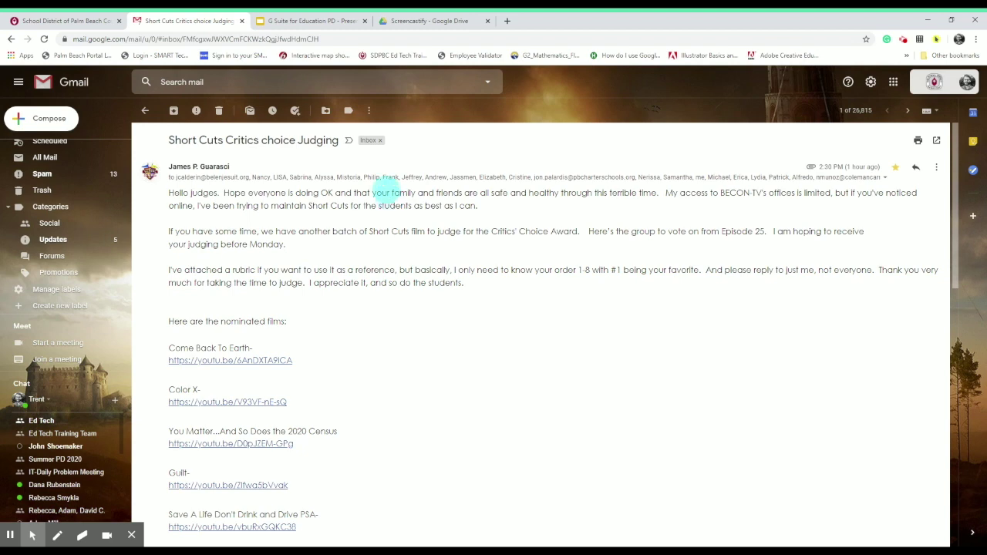
scroll(77, 155, up, 5)
click(75, 149)
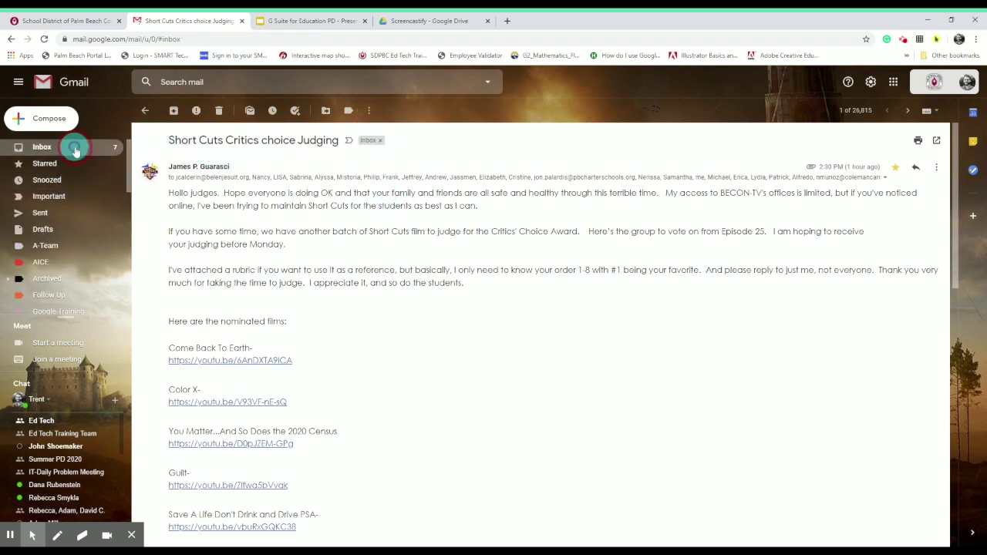
- Select the email "Short Cuts Critics choice Judging" and look through the labels that can be applied without applying any
click(145, 164)
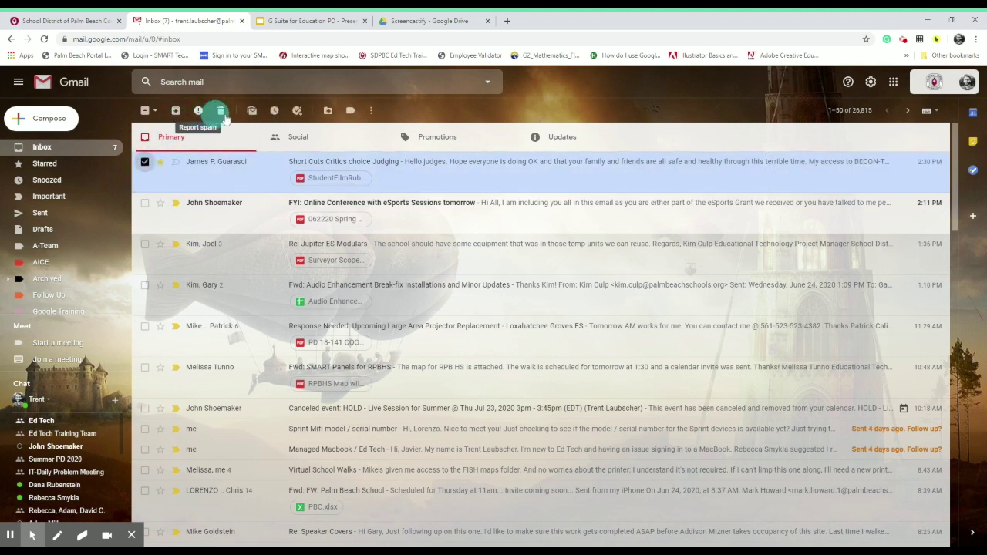
click(353, 114)
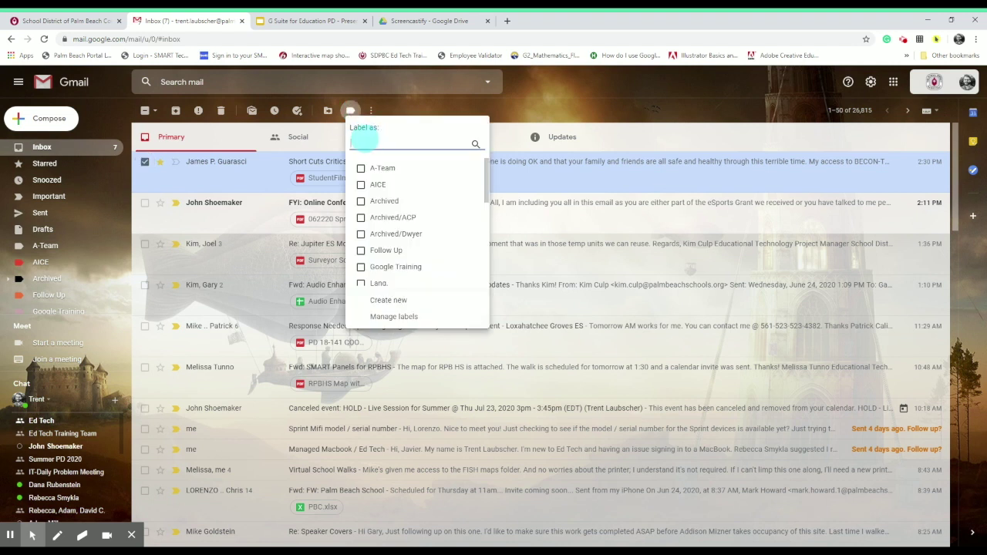
scroll(389, 199, down, 5)
scroll(390, 199, up, 5)
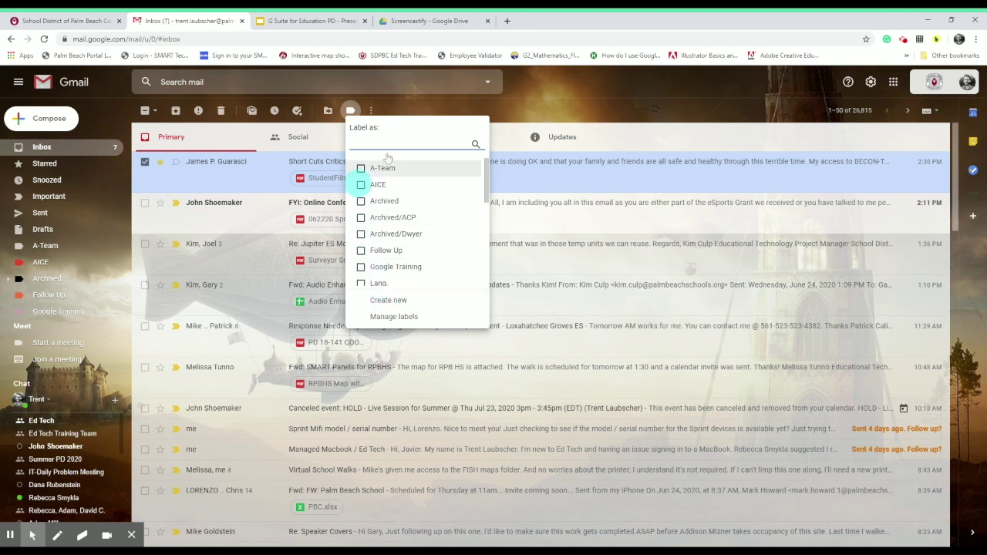
click(534, 112)
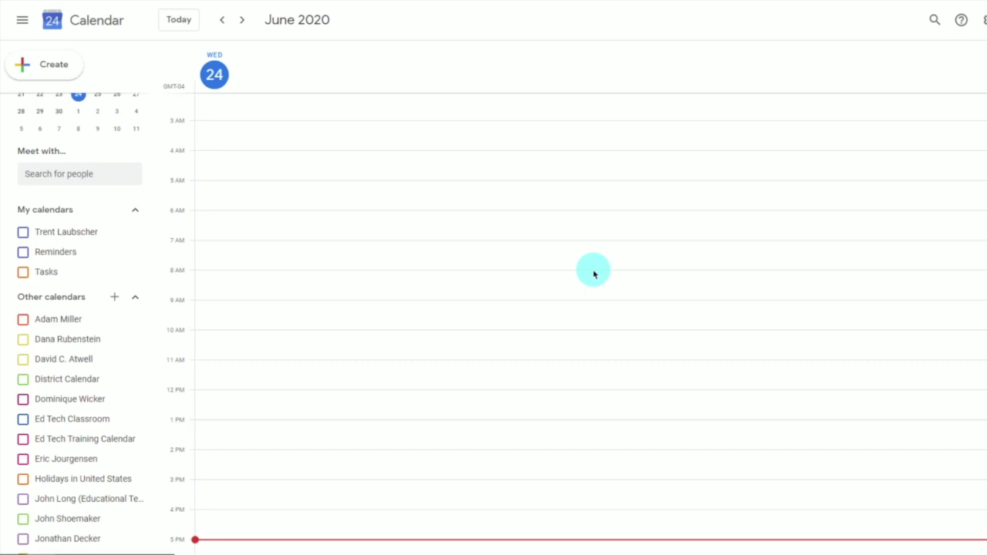
- Start a new calendar event, view its full set of options, and close the form without saving the event
click(58, 70)
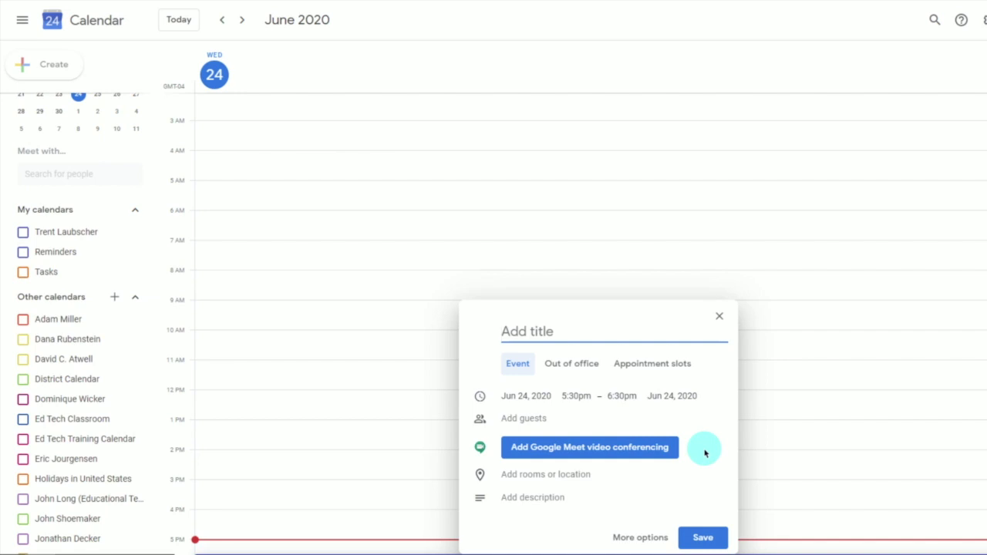
click(647, 539)
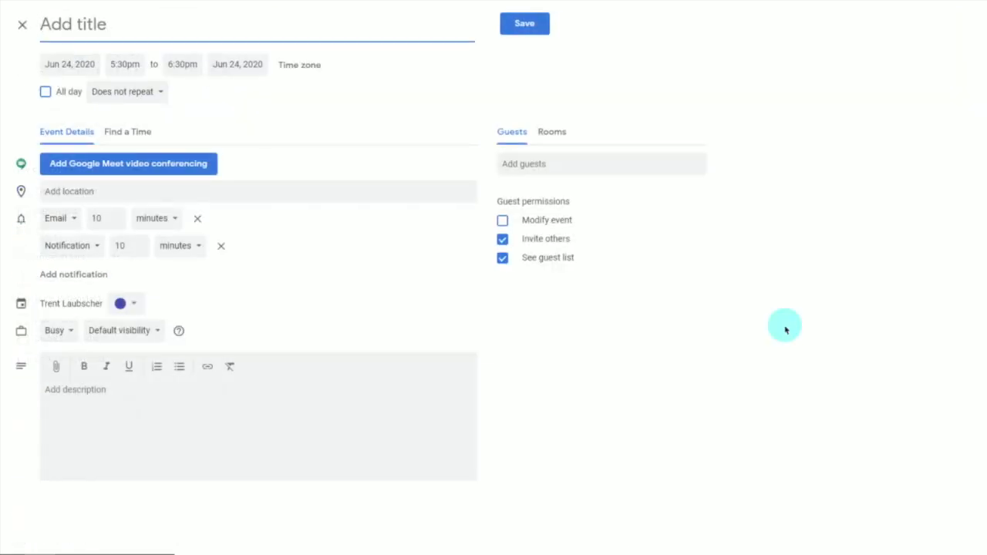
click(22, 25)
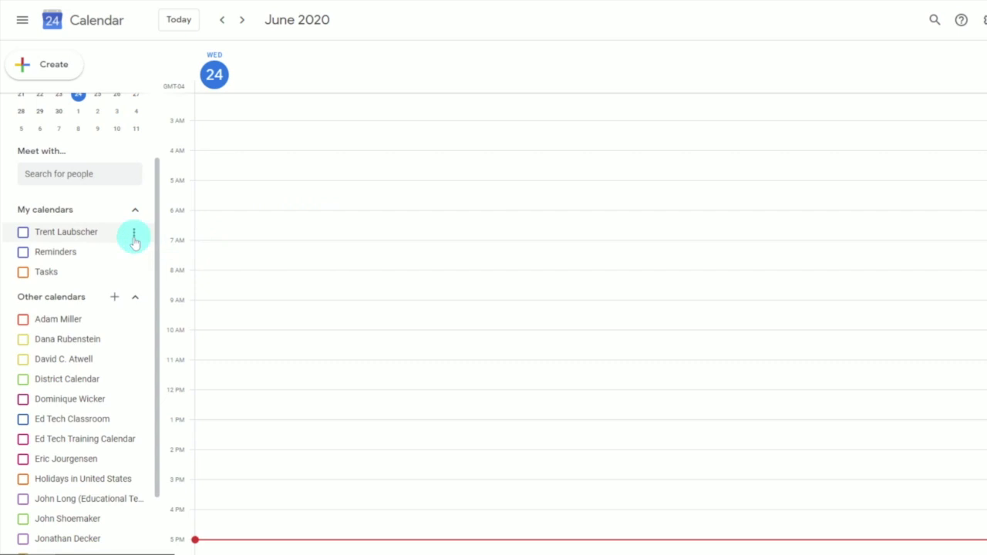
- View the settings and sharing page for the personal calendar, and look at the options for adding other calendars
click(133, 232)
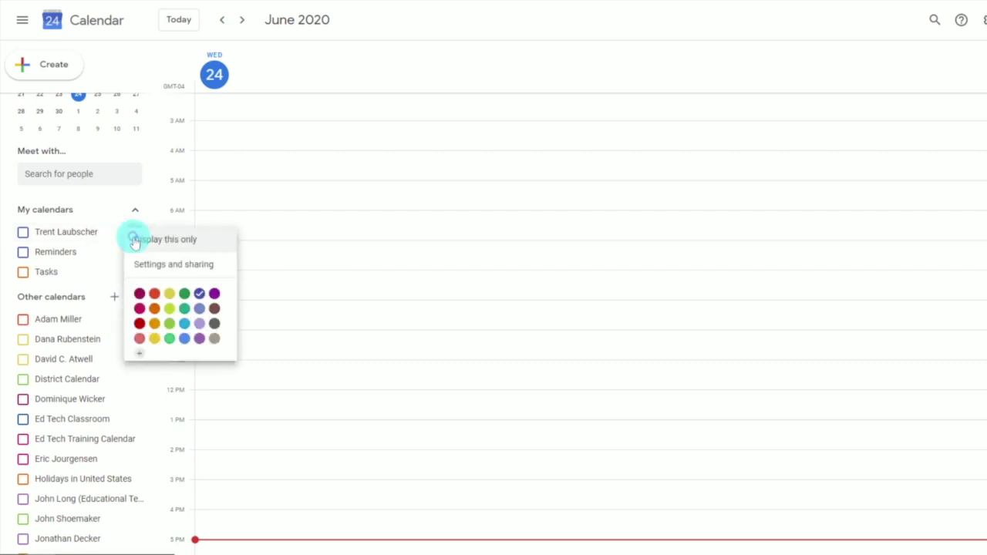
click(218, 265)
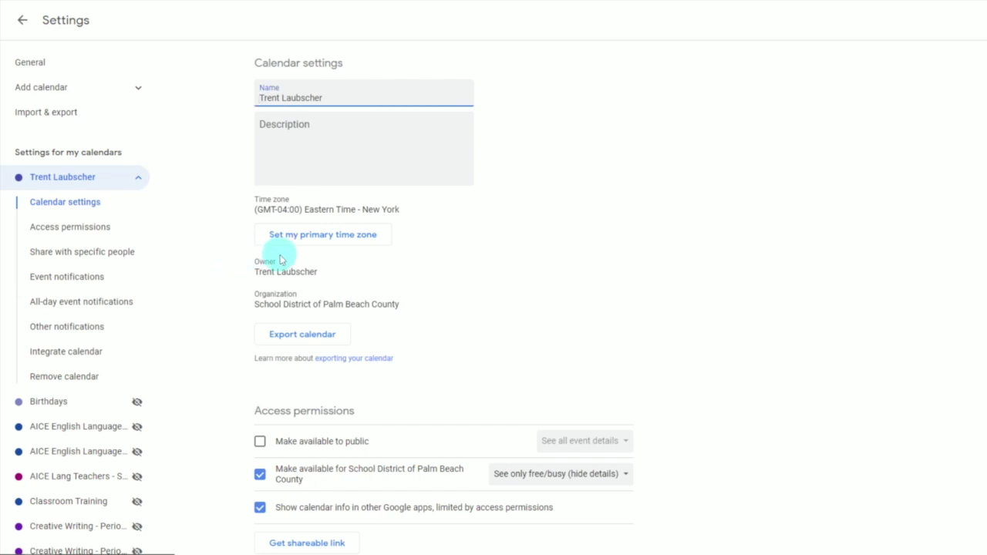
click(285, 252)
click(23, 20)
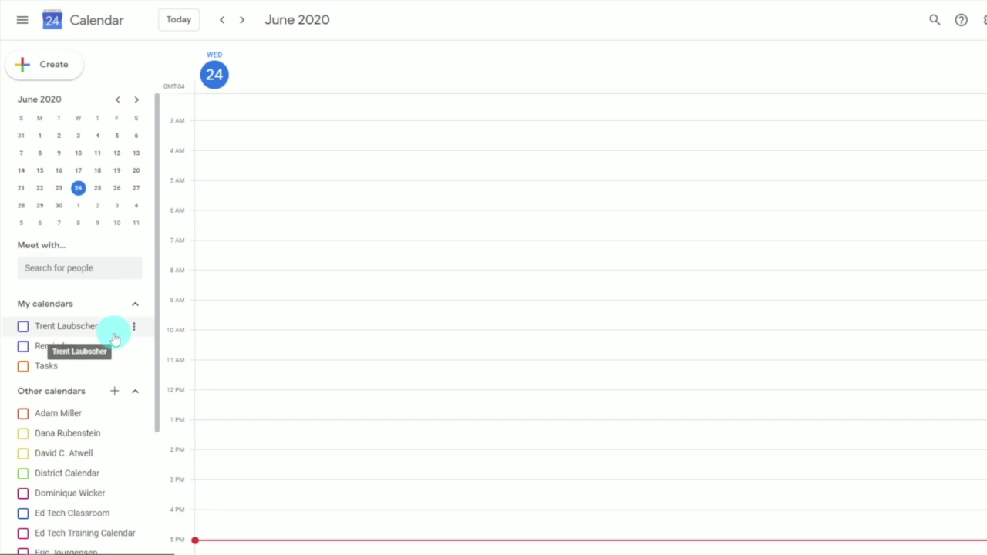
click(115, 395)
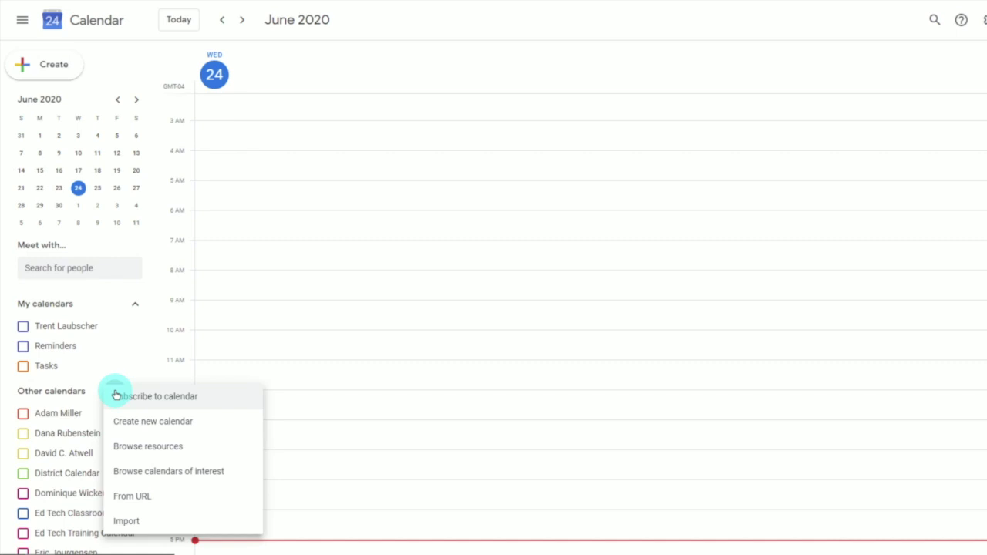
click(417, 312)
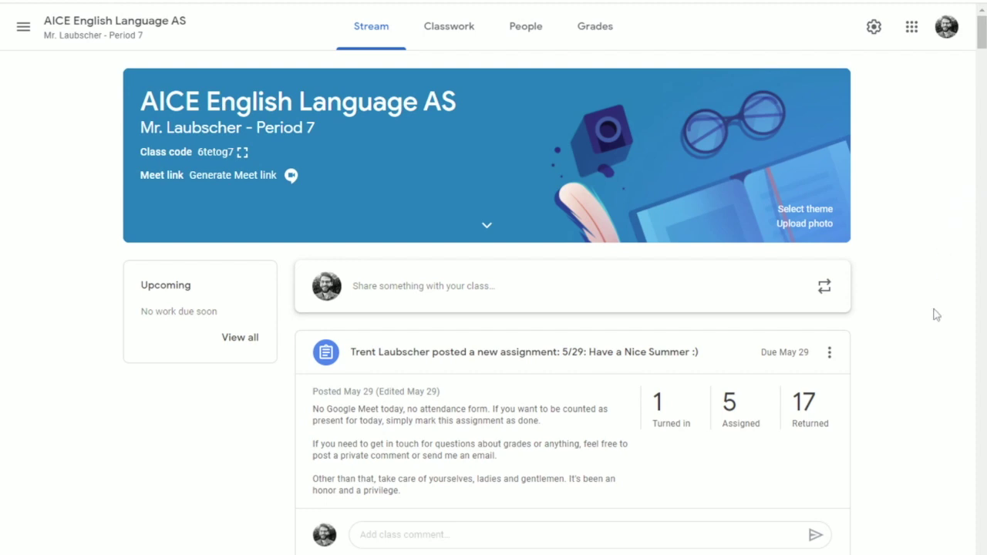
- Switch to Google Classroom, show the Paper 2A topic in the AICE English Language AS classwork, and open the attached Digital Plot Diagram drawing
click(454, 27)
scroll(983, 54, down, 2)
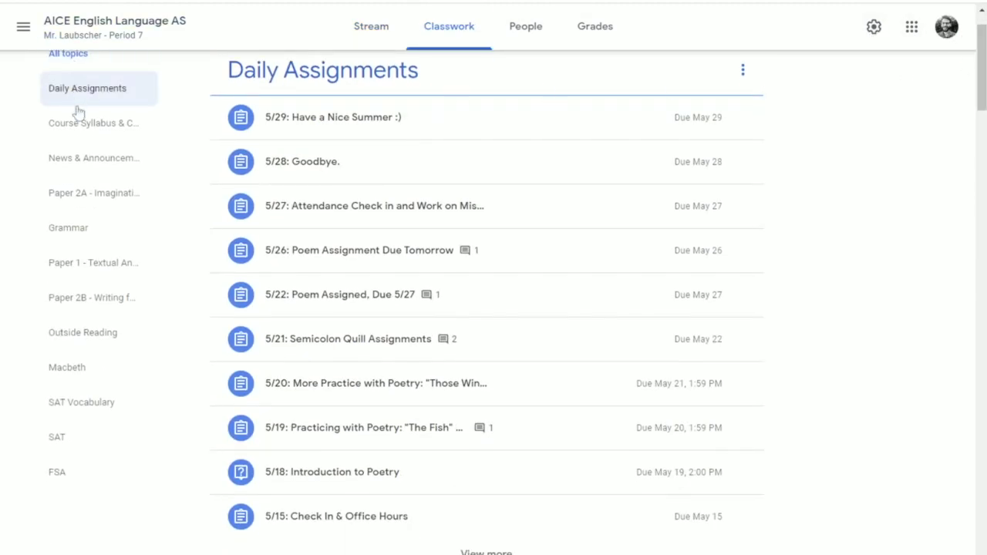
click(80, 192)
scroll(323, 380, down, 4)
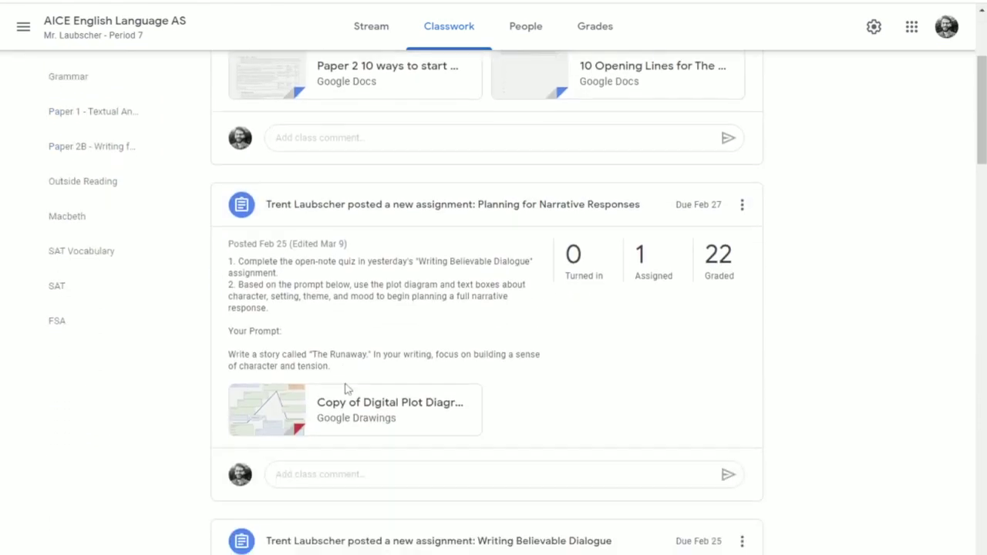
click(276, 342)
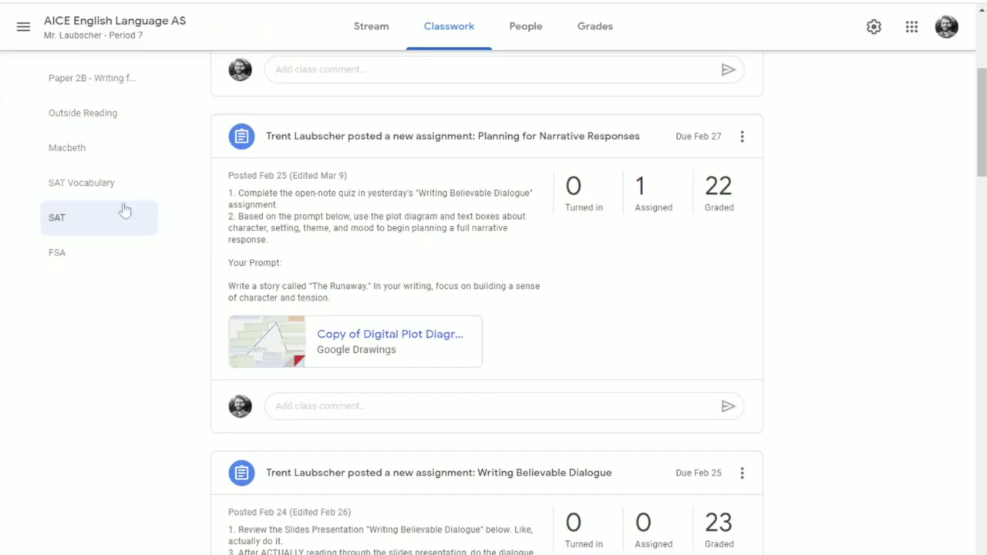
- Show the Macbeth topic, open the Macbeth Intro presentation, and view slides 2 to 4
click(68, 148)
click(270, 254)
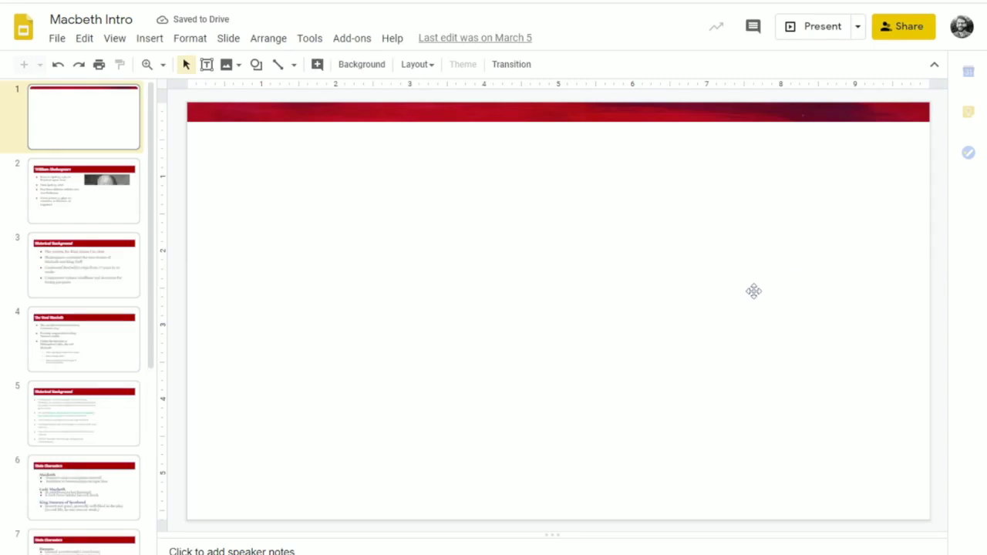
click(108, 216)
click(110, 278)
click(108, 345)
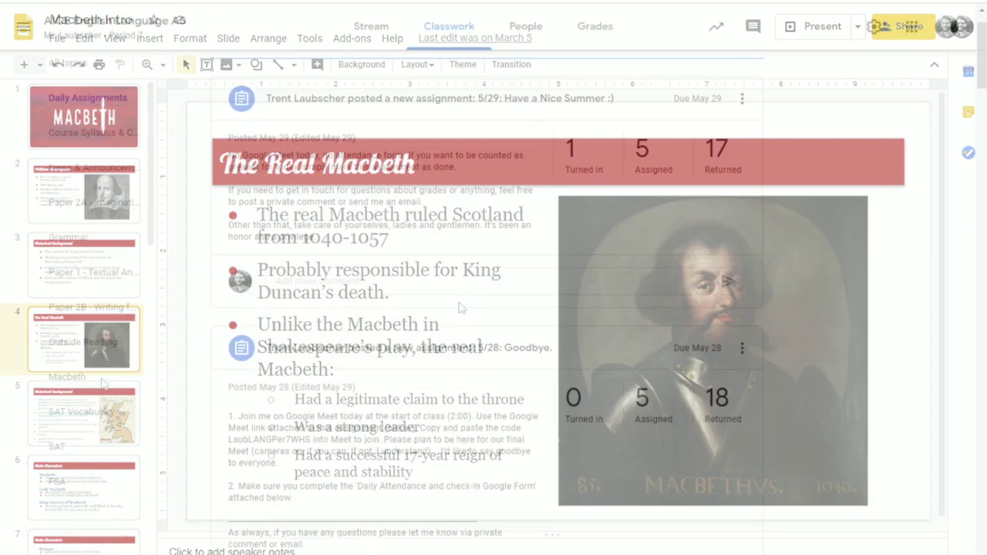
- Browse the Daily Assignments posts and open the attached Google Form with questions on the poem "Those Winter Sundays"
scroll(460, 309, down, 10)
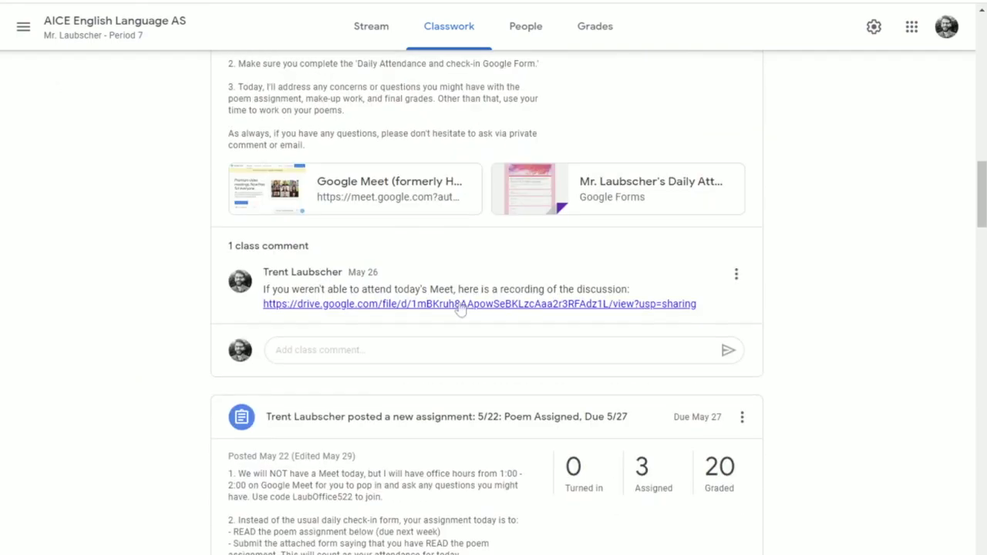
scroll(461, 308, down, 15)
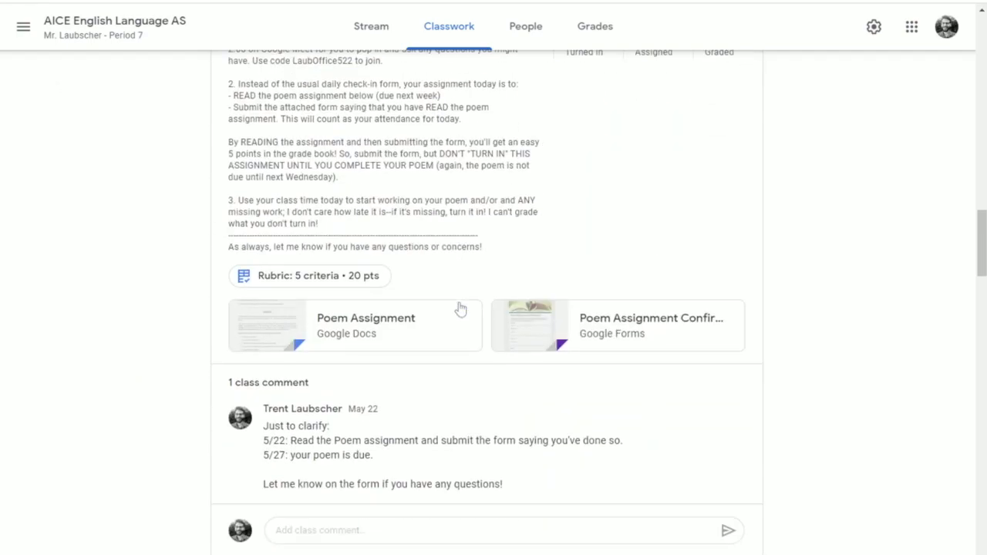
scroll(461, 309, down, 7)
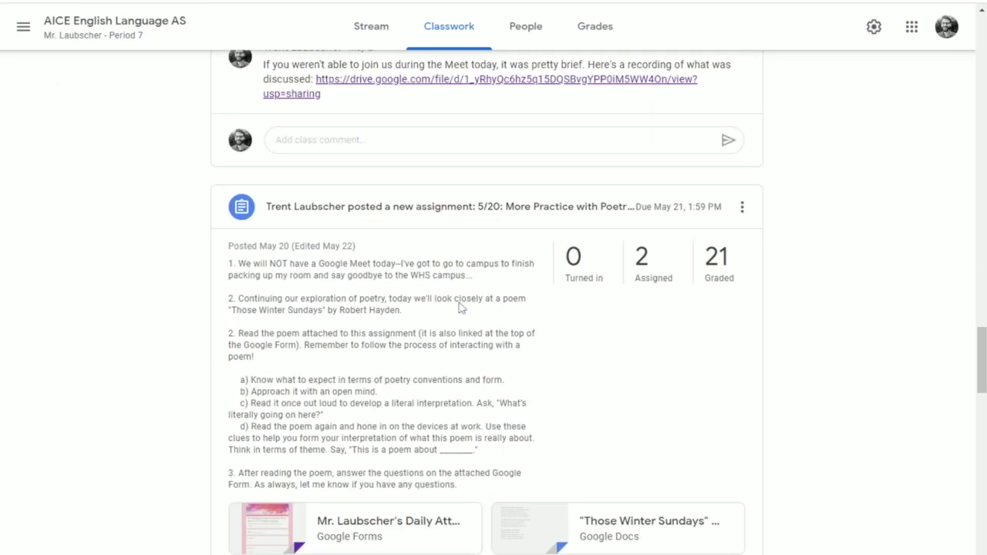
click(282, 407)
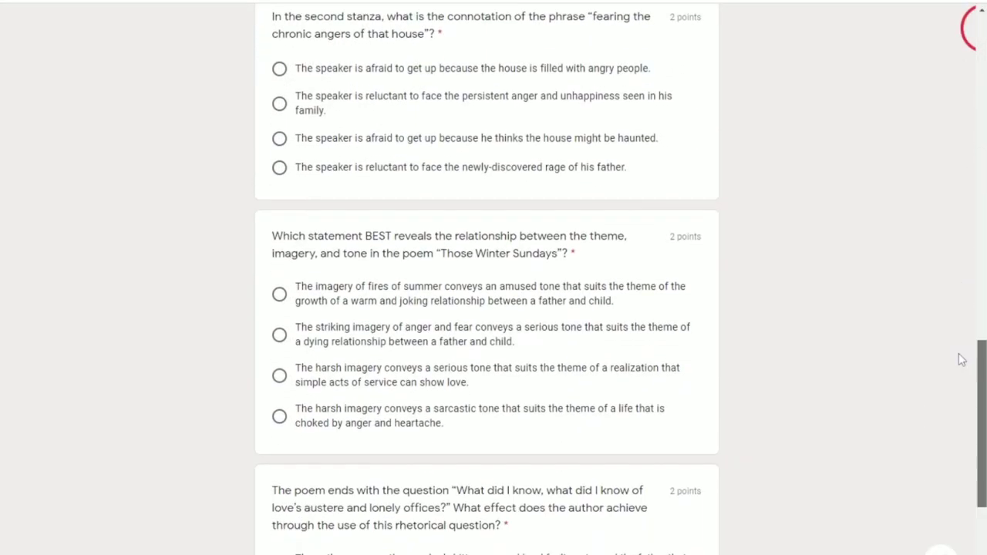
- Answer the form's last two questions with "simple acts of service can show love" and "unable to fully appreciate the father during childhood"
scroll(493, 277, down, 1)
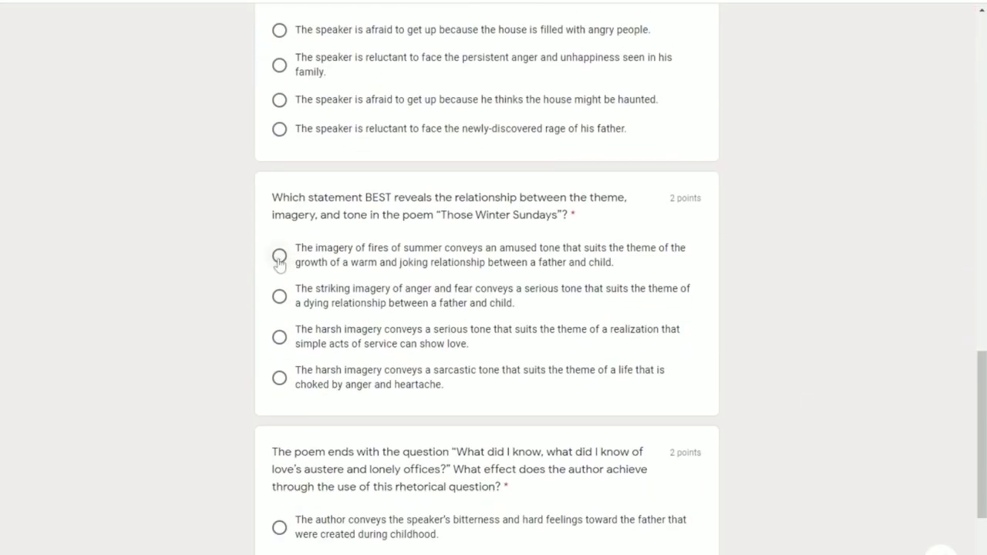
click(280, 337)
scroll(729, 378, down, 2)
scroll(729, 384, down, 1)
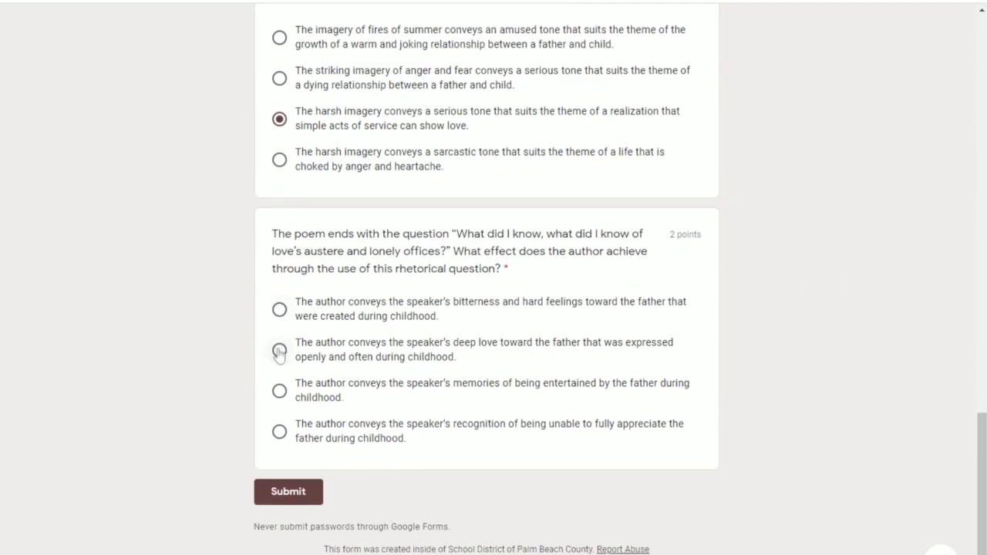
click(279, 432)
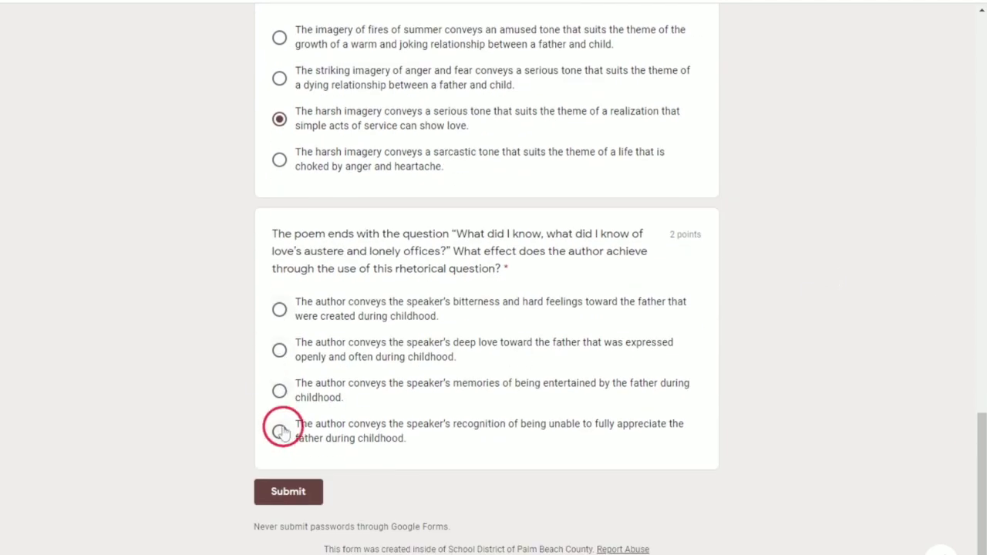
- Generate a Meet link visible to students for the AICE English Language AS class, save it, and return to the class stream
drag(983, 245, 981, 34)
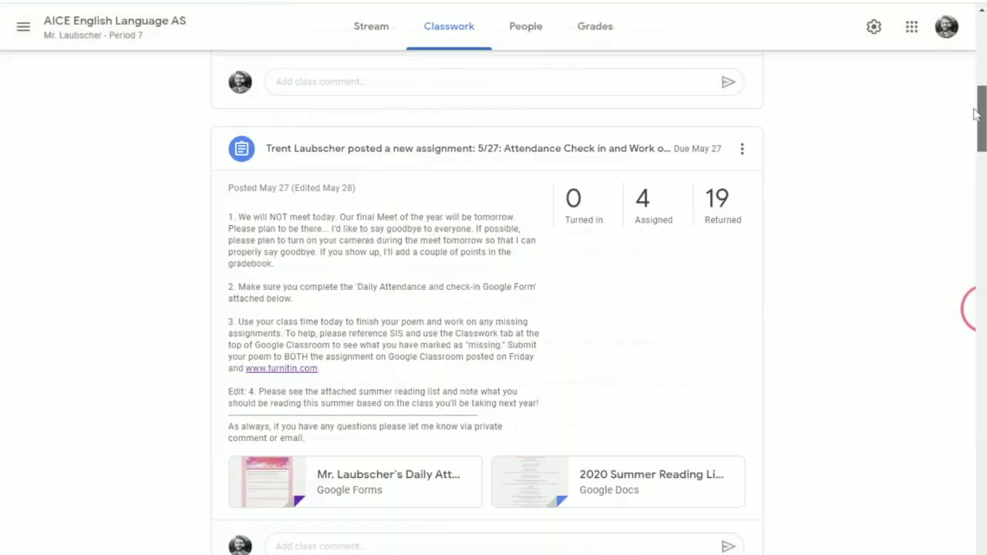
click(454, 32)
scroll(540, 147, up, 1)
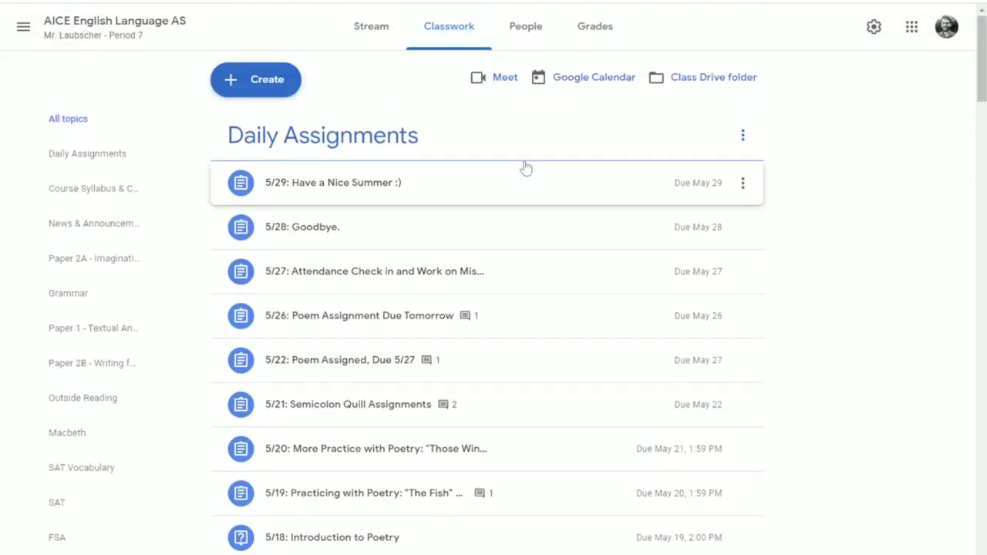
click(494, 77)
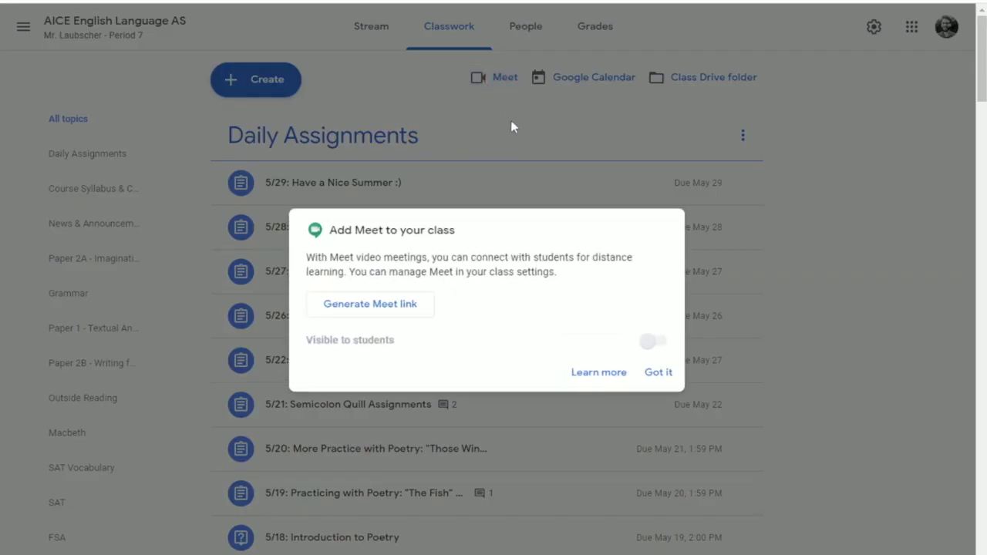
click(413, 307)
click(660, 378)
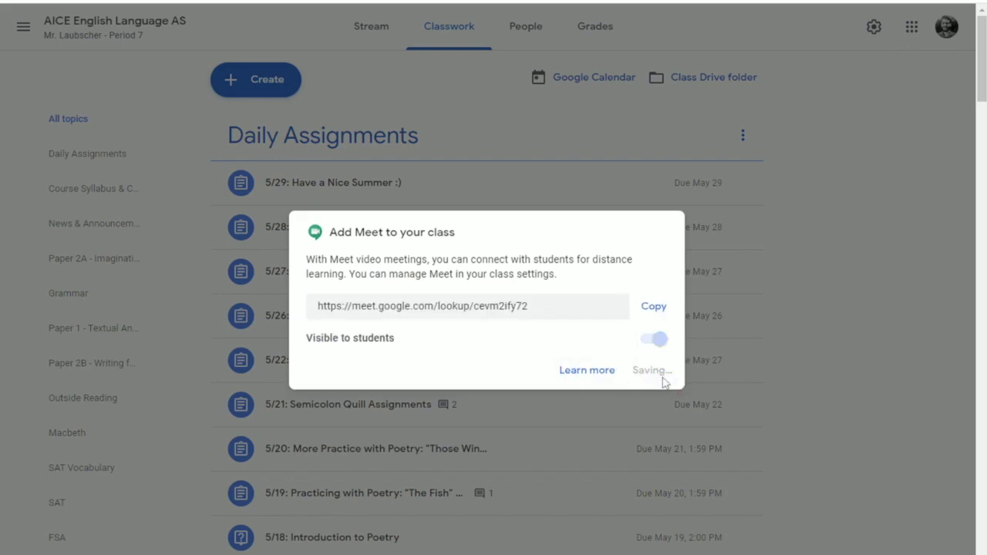
click(365, 35)
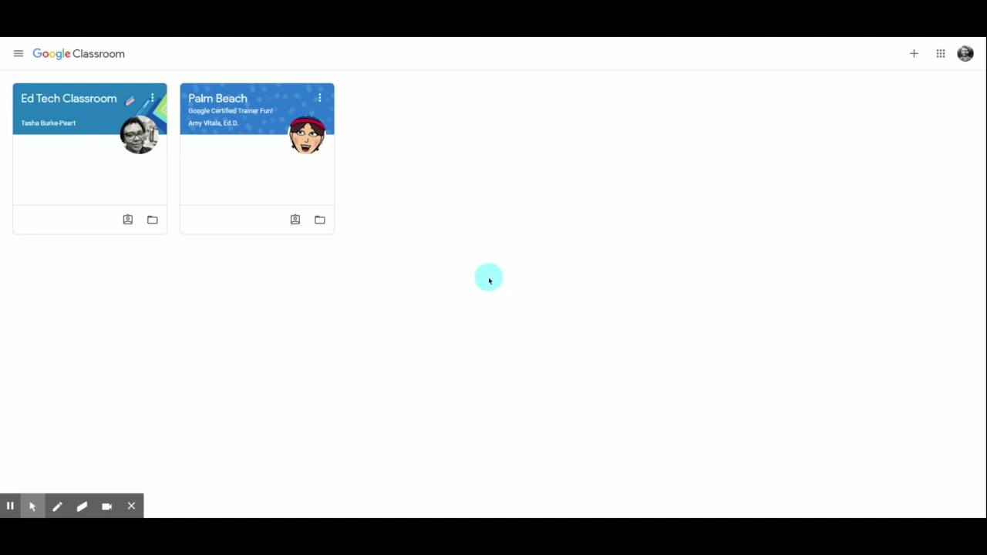
- Create a class named "Demo Class" with the subject "2021 Pre-School"
click(916, 54)
click(891, 92)
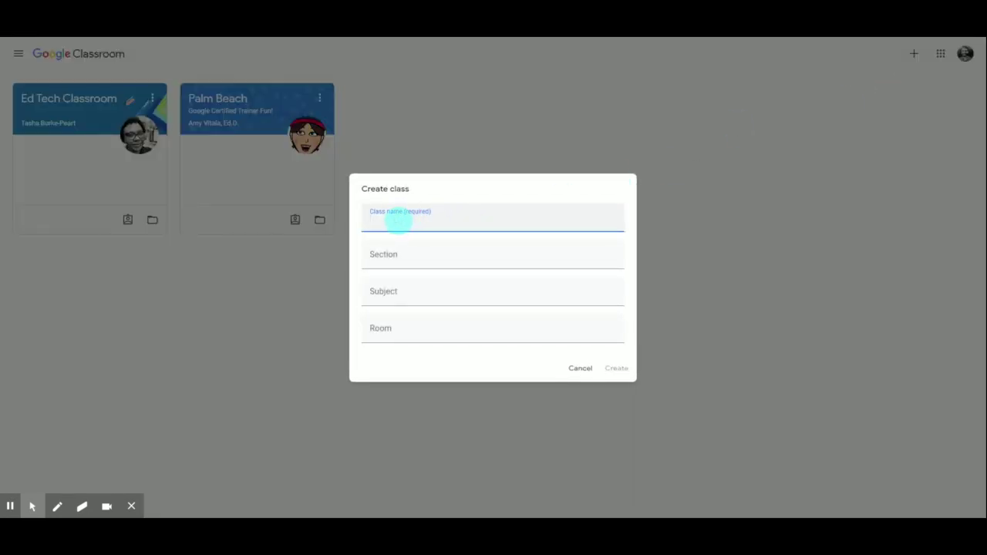
text(Demo Class)
click(386, 297)
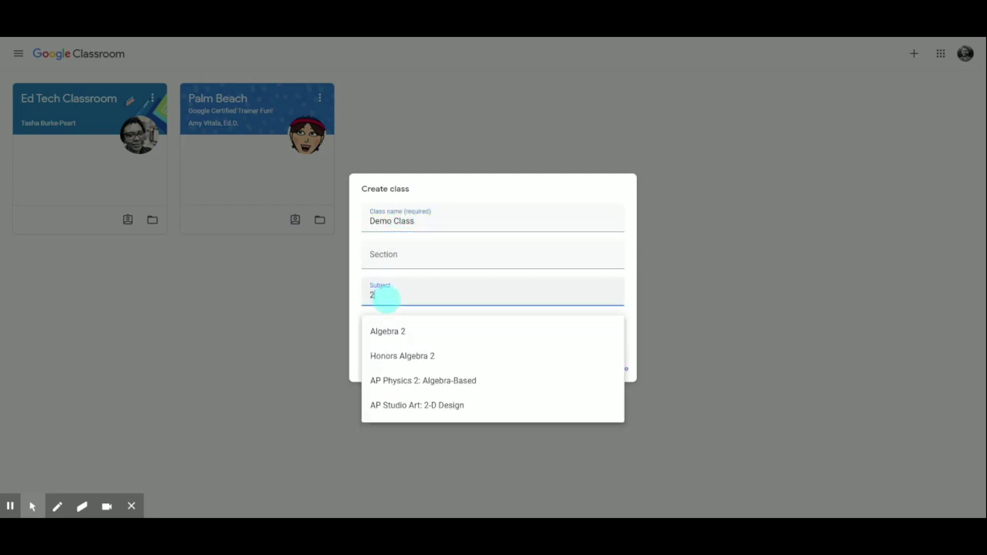
text(2021 Pre-School)
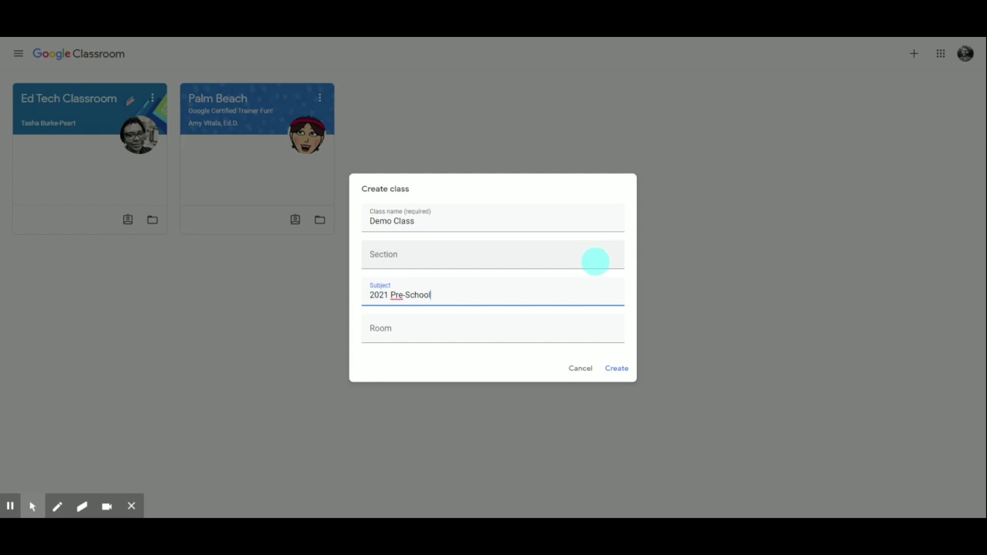
click(617, 368)
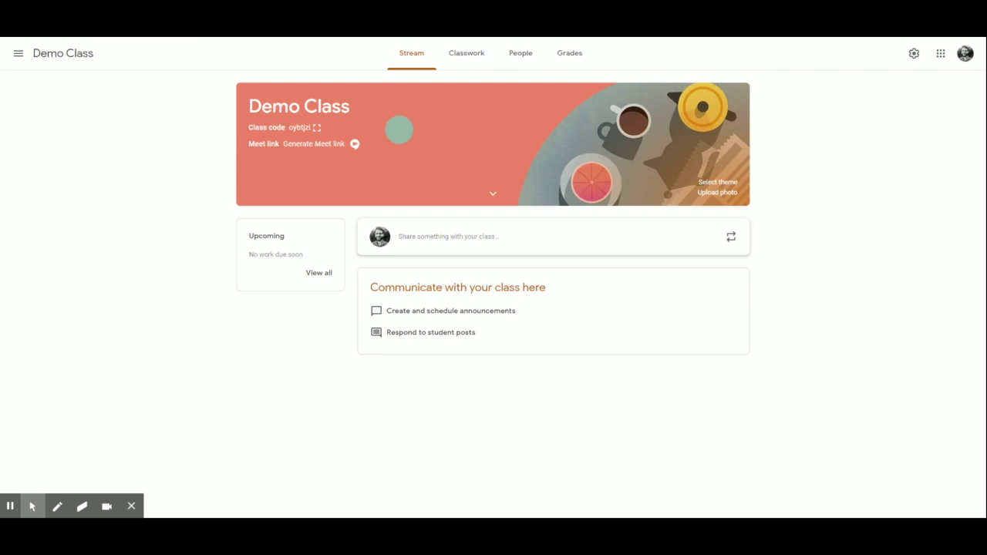
- Display the Demo Class code enlarged, and close the enlarged view
click(317, 128)
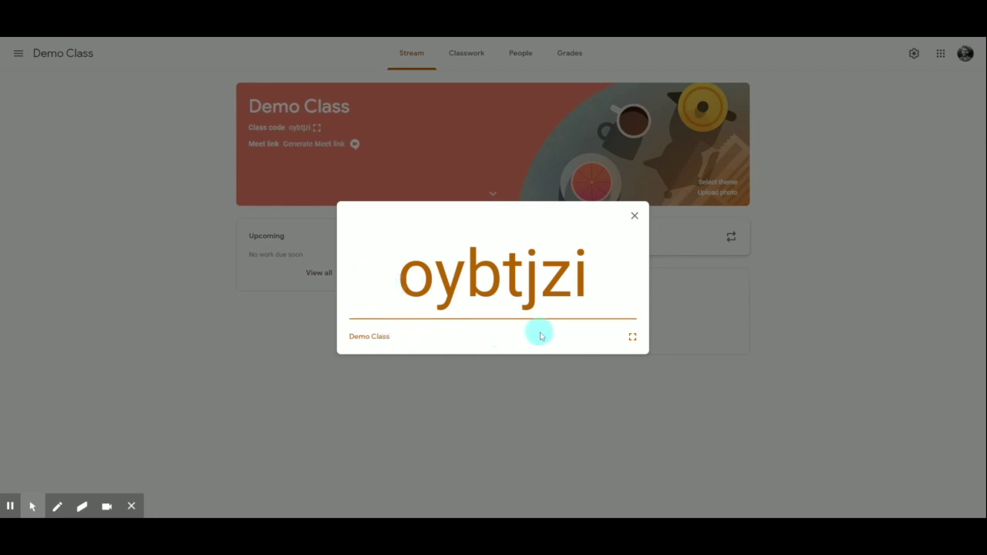
click(635, 216)
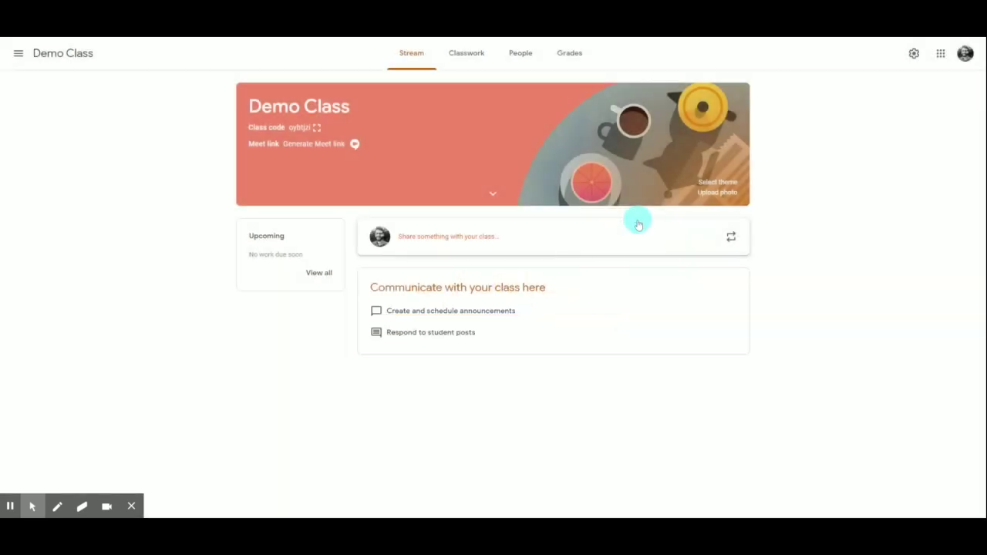
- View the class's teacher and student lists and the student invitation form without inviting anyone, and return to the class stream
click(521, 62)
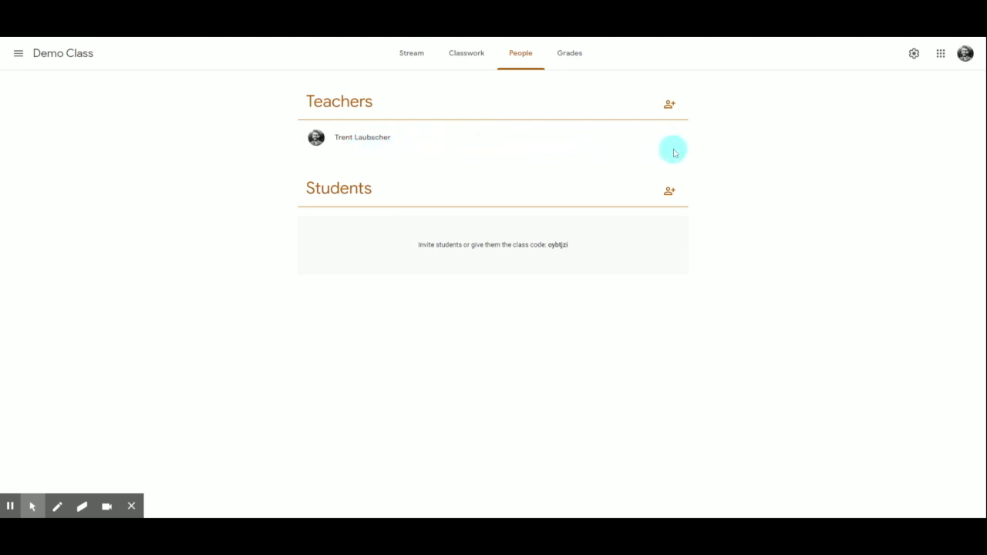
click(669, 192)
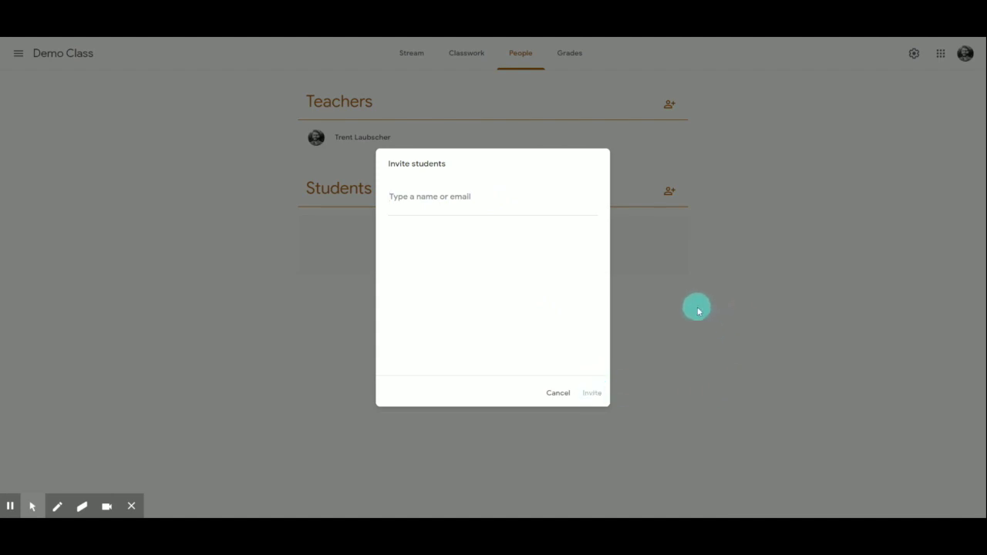
click(551, 393)
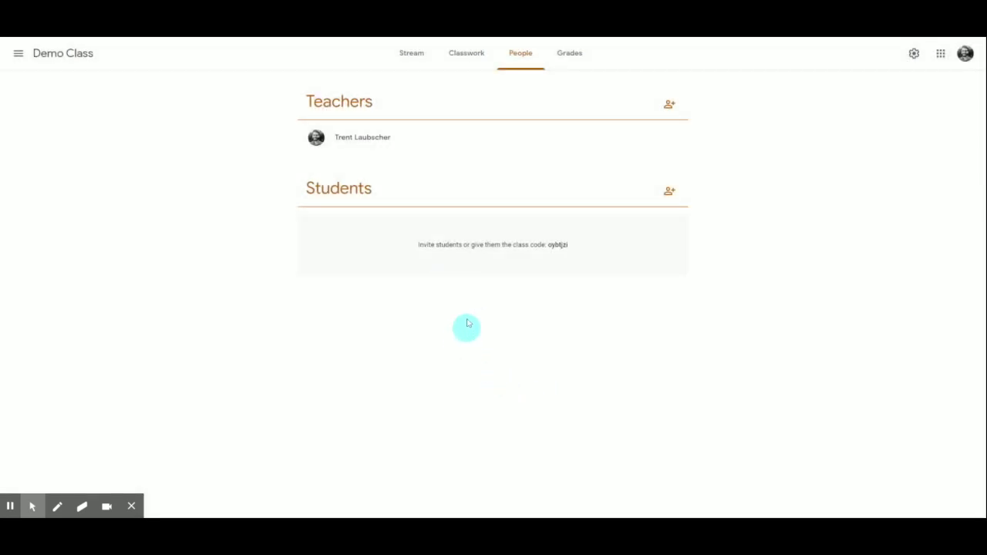
click(414, 62)
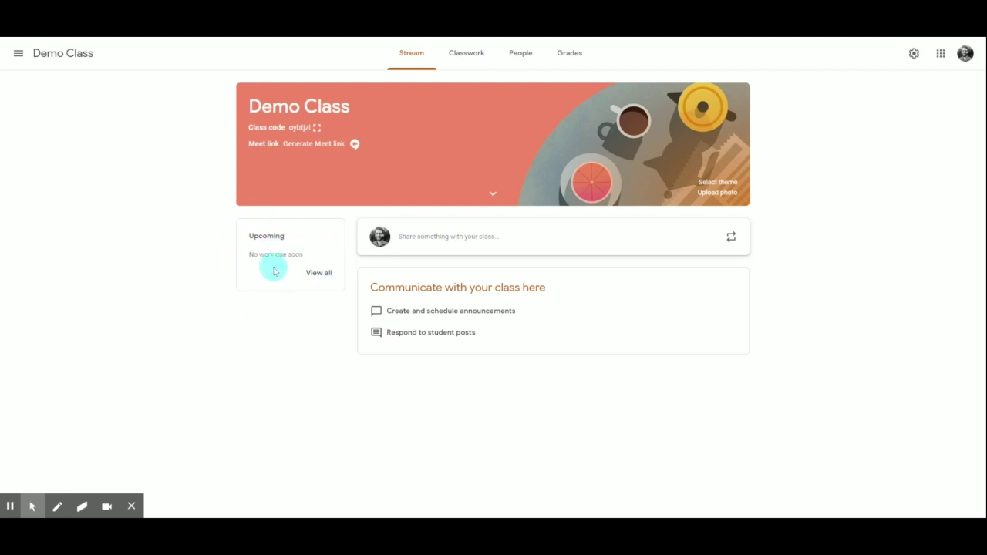
- Start a Demo Class assignment titled "Sample Assignment" with the instructions "Complete the attached Doc. Submit when finished."
click(460, 65)
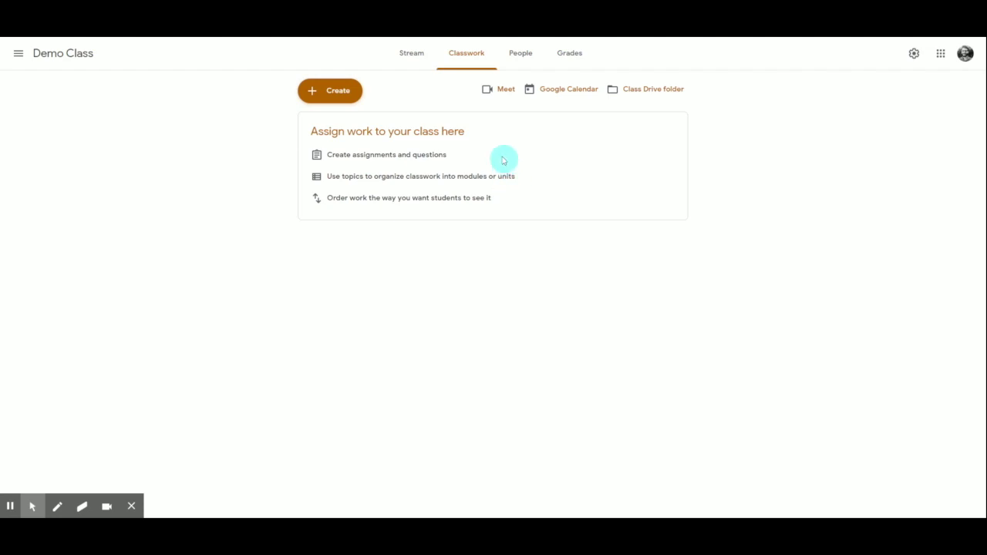
click(347, 93)
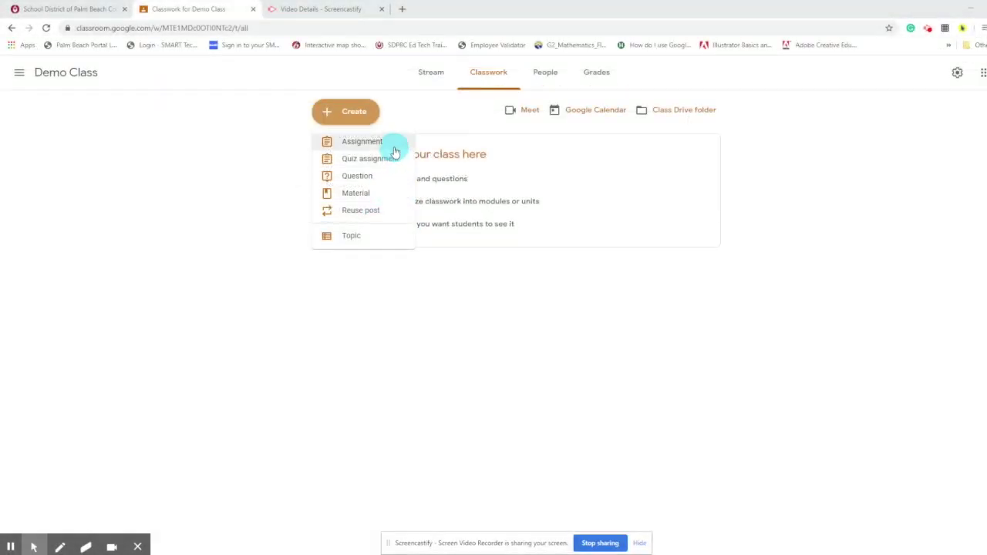
click(398, 146)
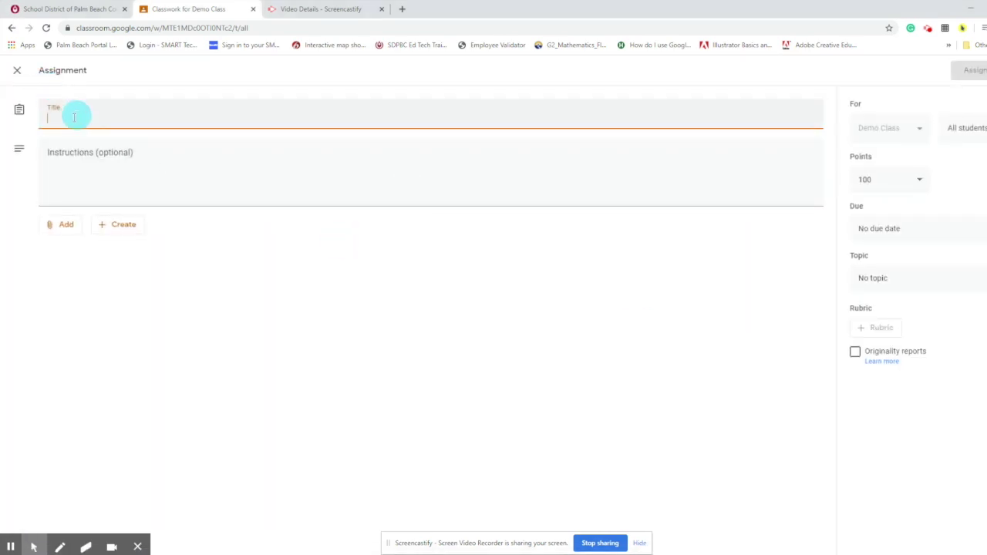
text(Sample Assignment)
click(118, 169)
text(Complete )
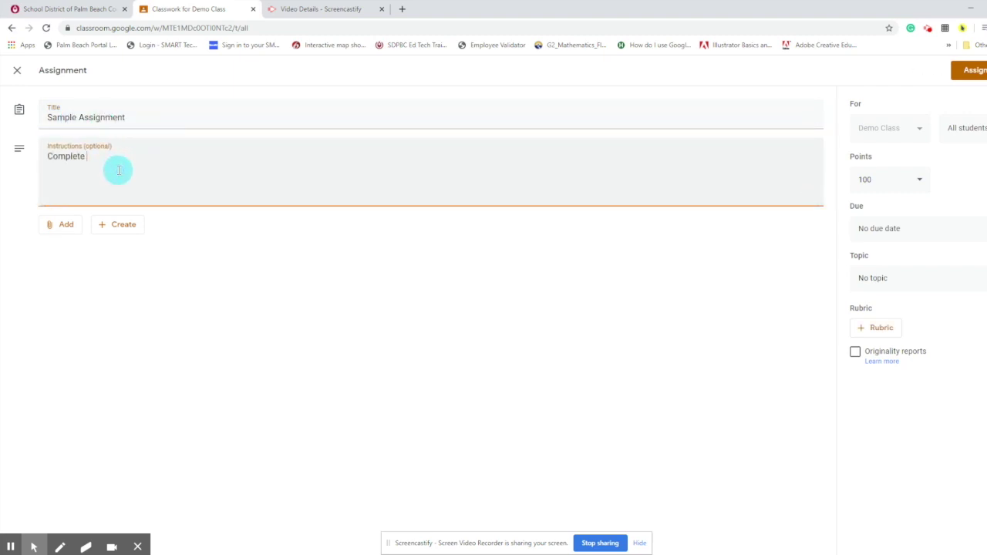
text(the attached Doc. Submit )
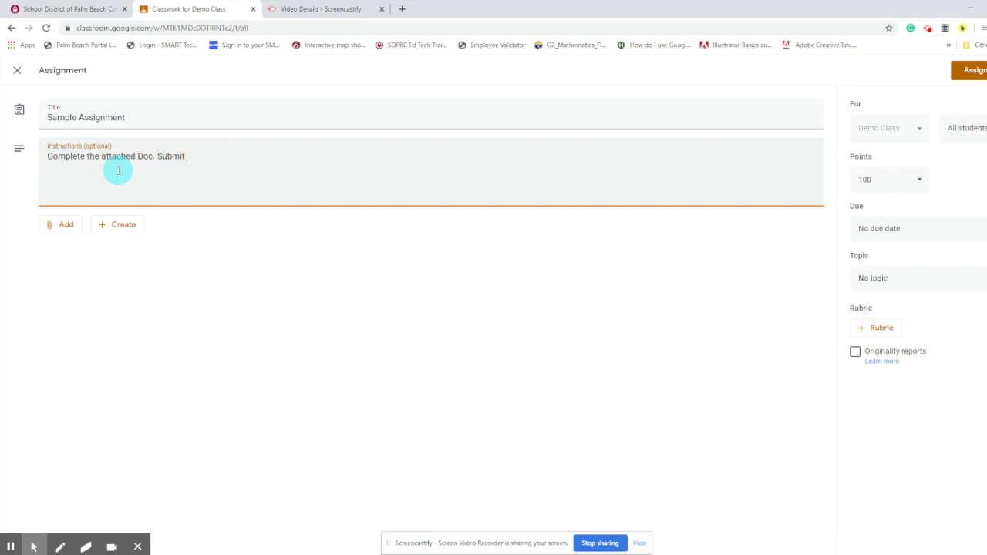
text(when finished.)
- Attach "Copy of Digital Plot Diagram Template" from Google Drive and make a copy of it for each student
click(67, 227)
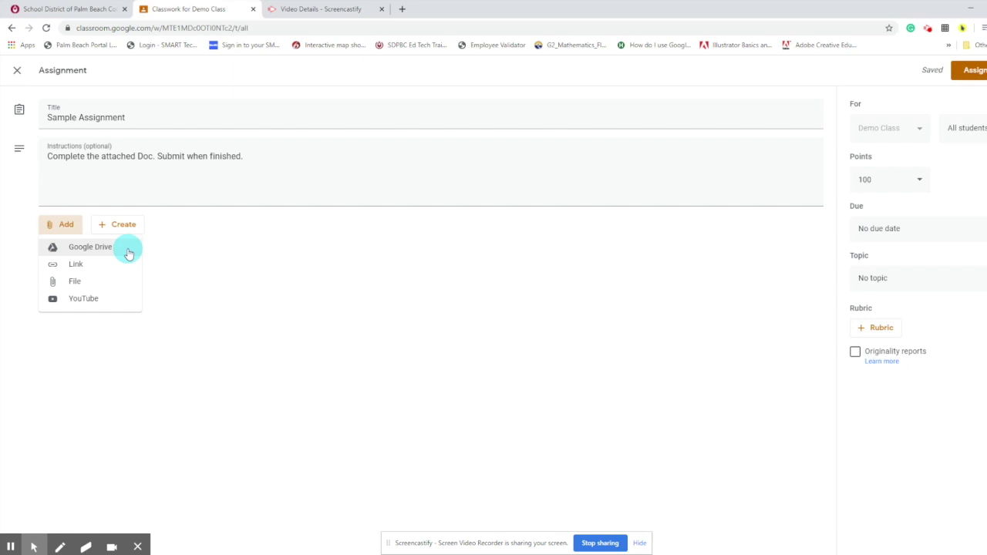
click(128, 253)
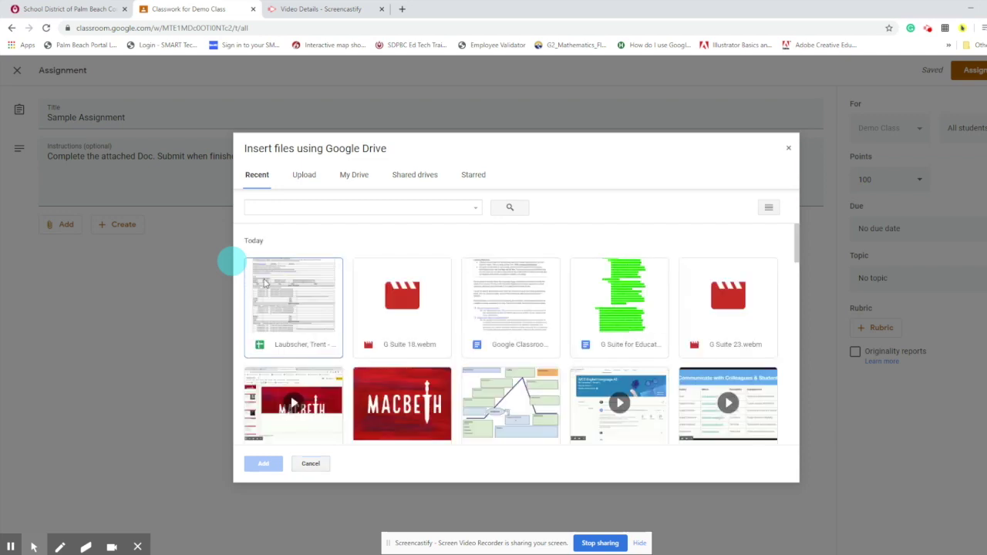
click(492, 403)
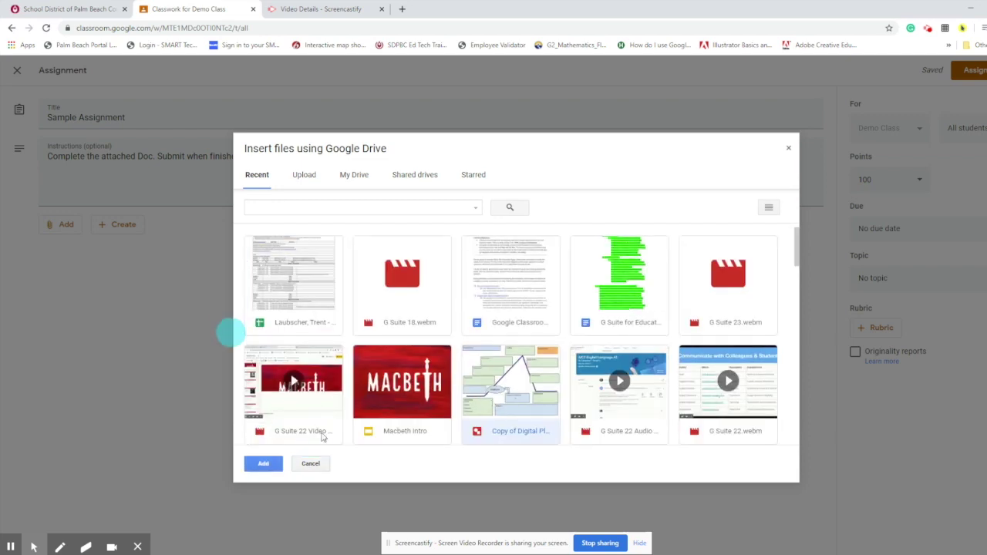
click(264, 465)
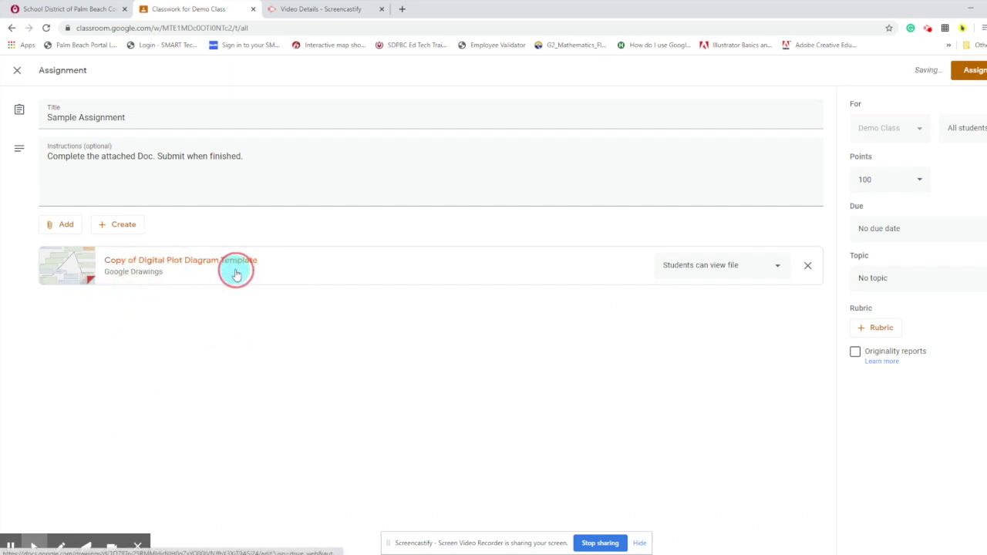
click(779, 268)
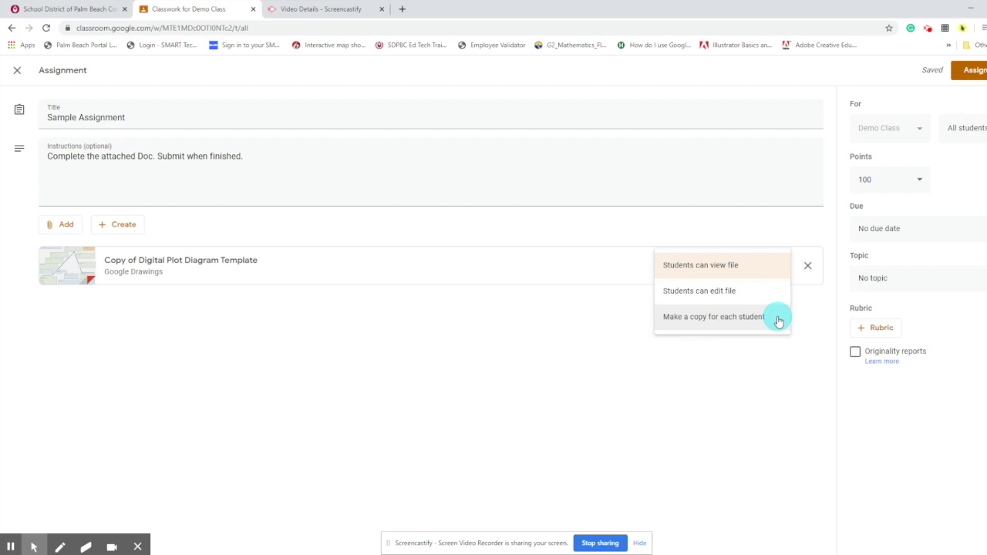
click(779, 321)
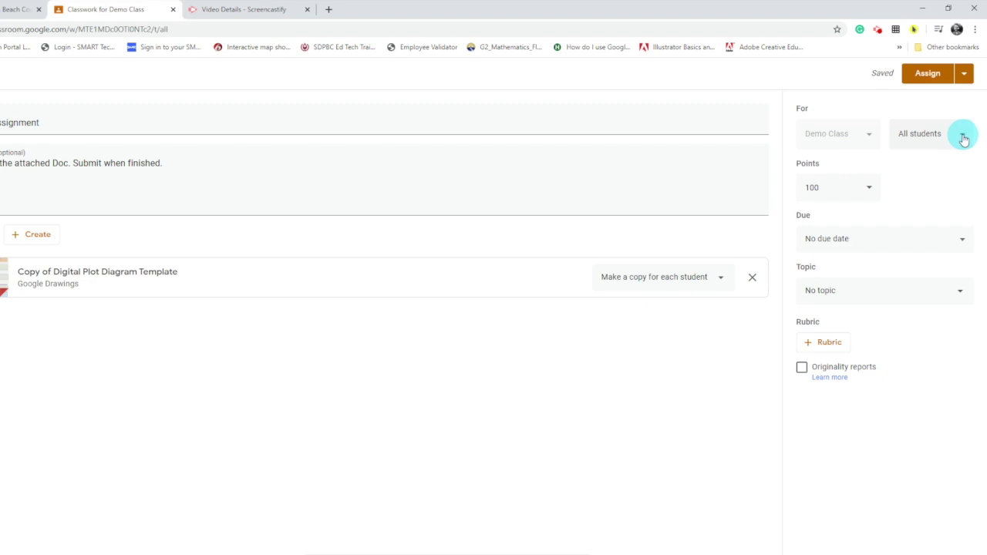
- Keep the assignment for all students, and set it to 10 points with a due date of Jun 25, 2020
click(964, 137)
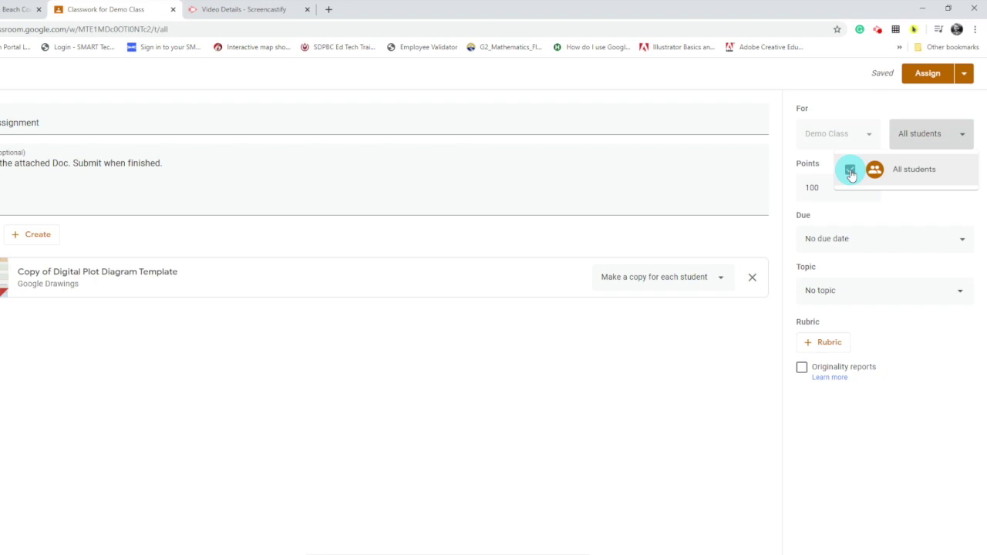
click(961, 167)
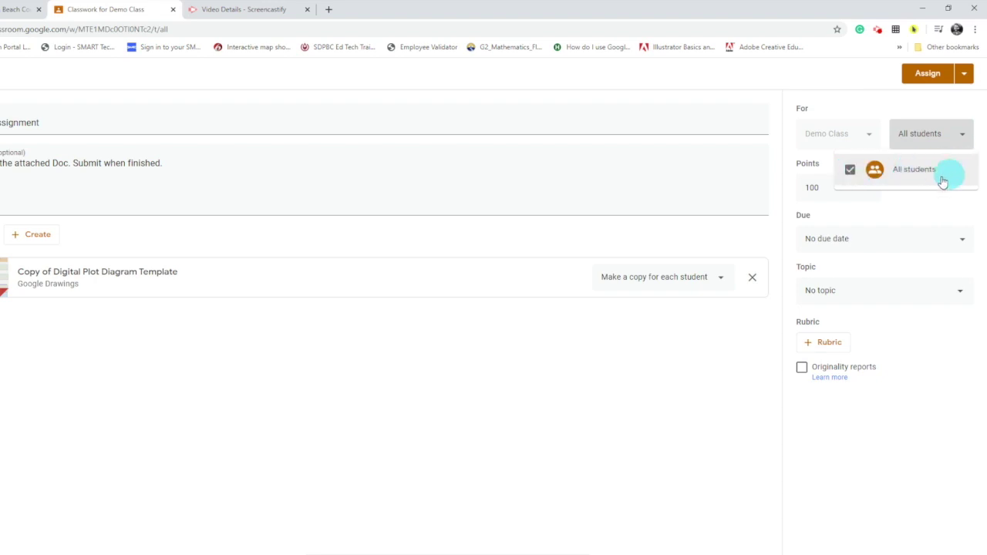
click(830, 191)
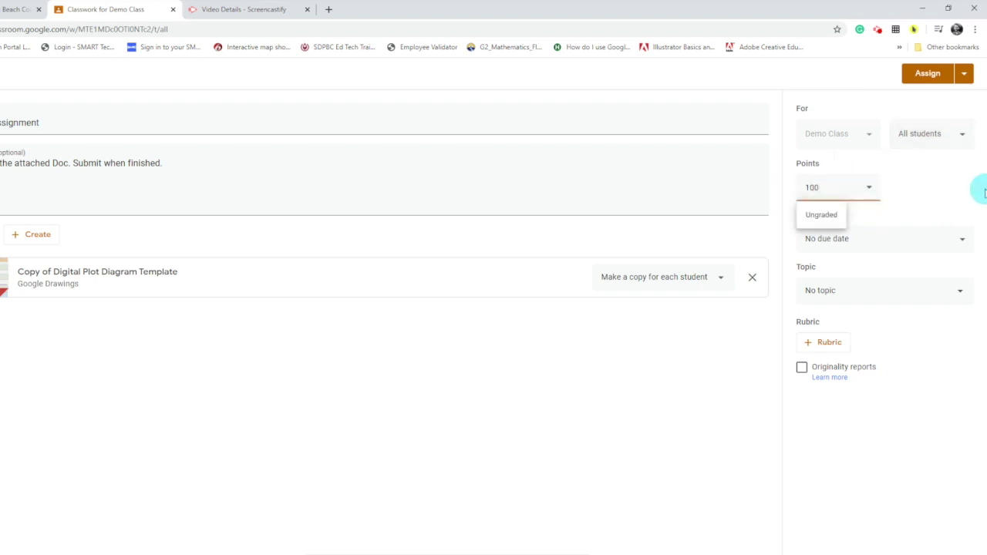
click(962, 245)
click(907, 284)
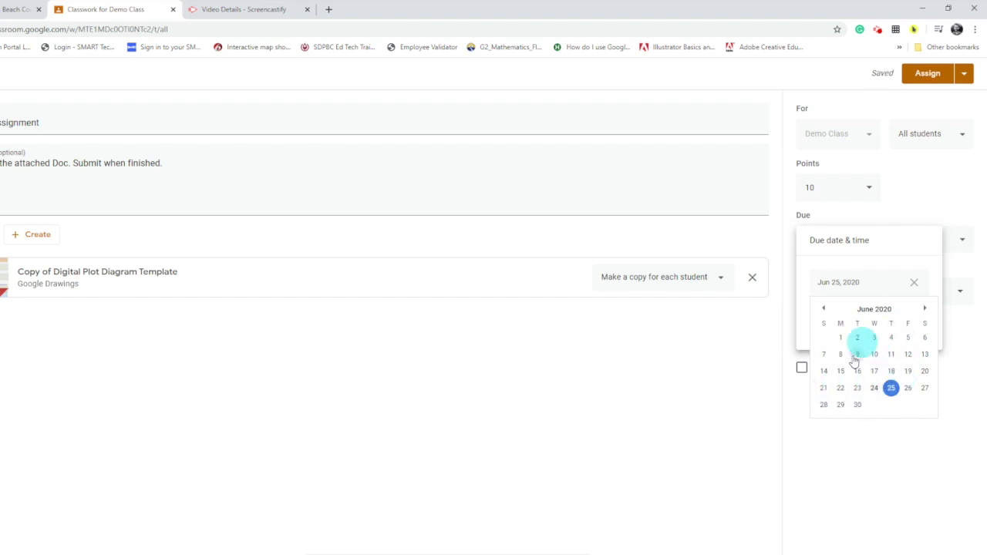
click(883, 456)
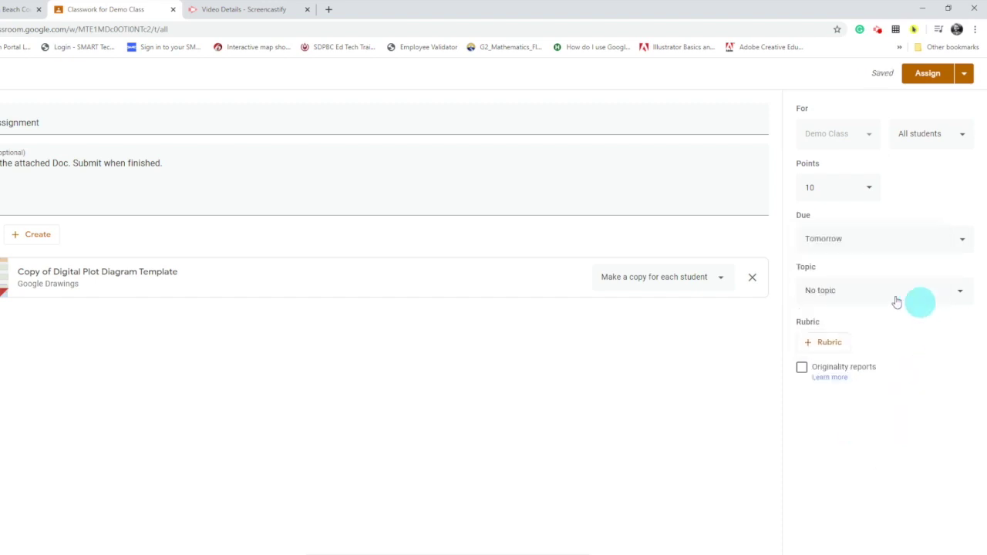
- Create the topic "Unit 1" for the assignment and assign it to the class immediately
click(952, 291)
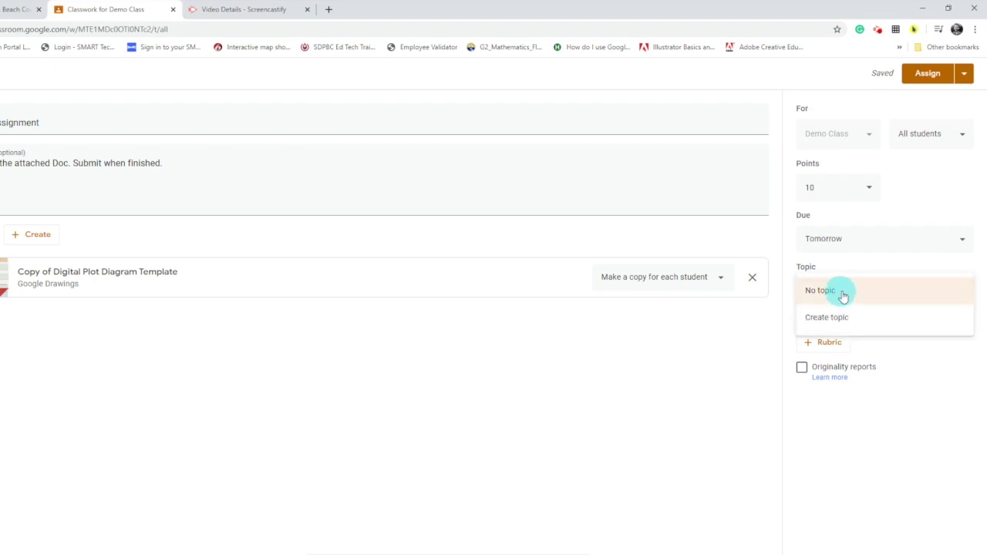
click(871, 322)
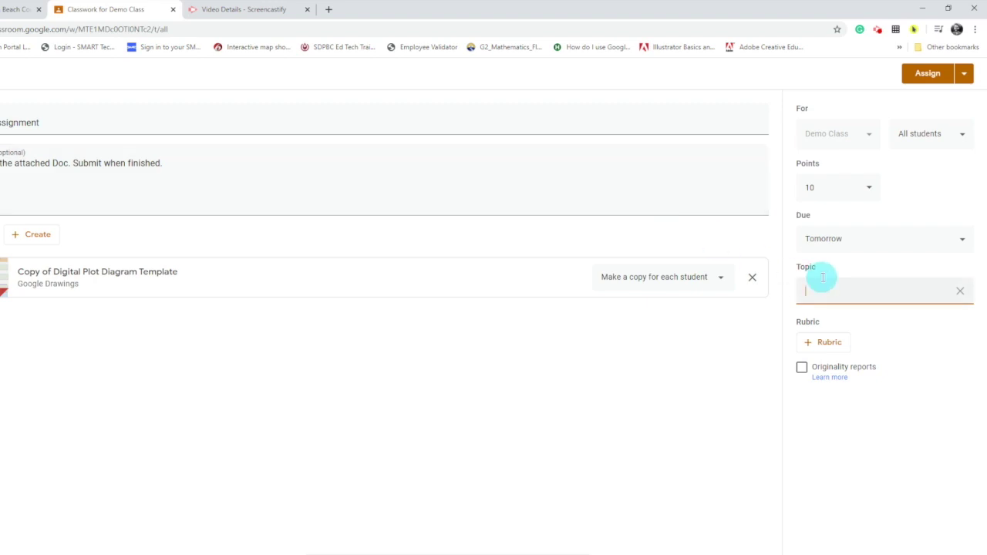
click(863, 458)
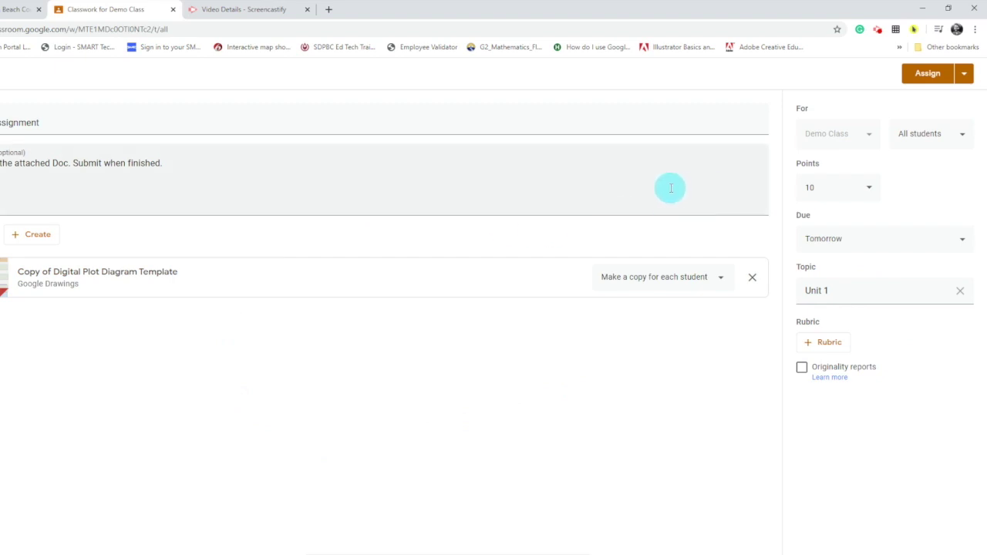
click(965, 76)
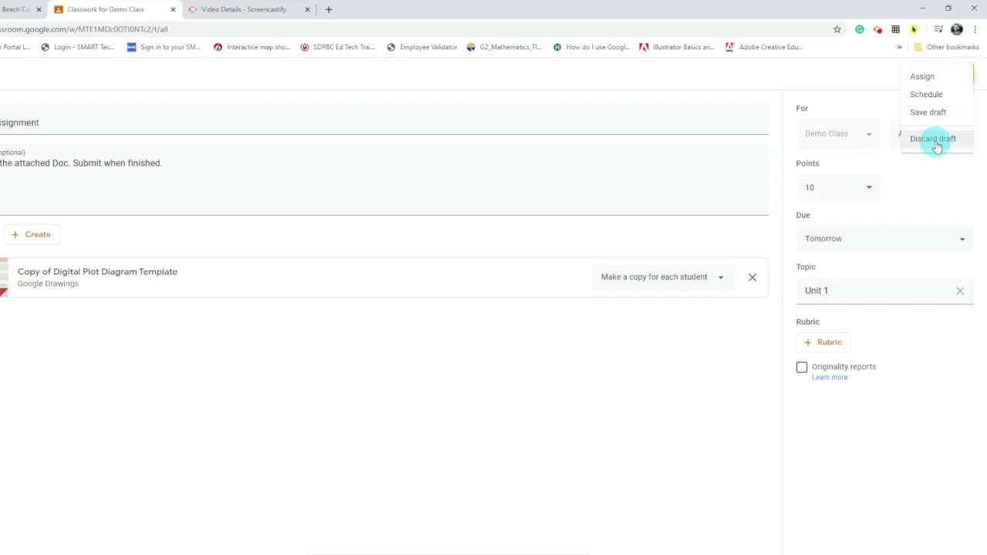
click(953, 79)
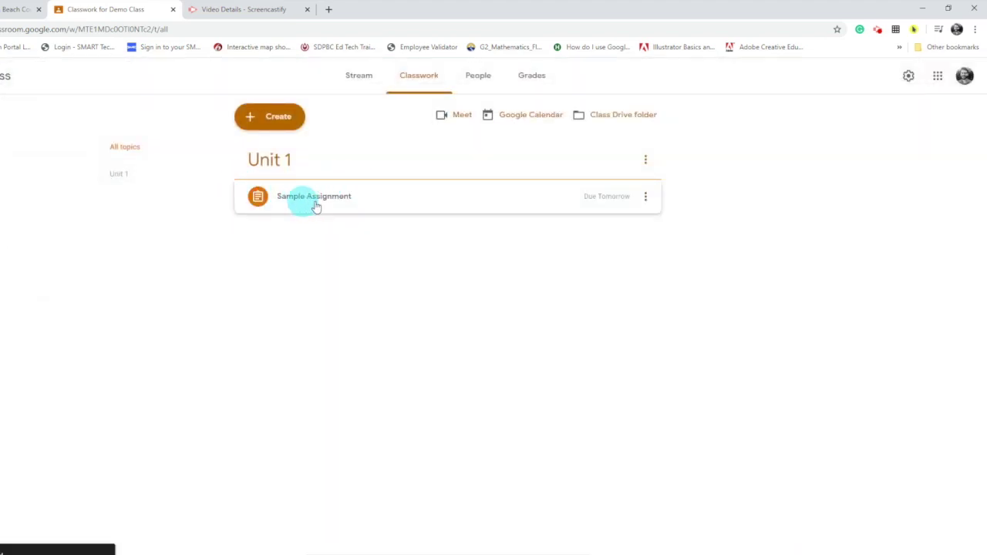
- View the assignment's post in the class stream and a blank quiz assignment form, closing the form without assigning it
click(361, 81)
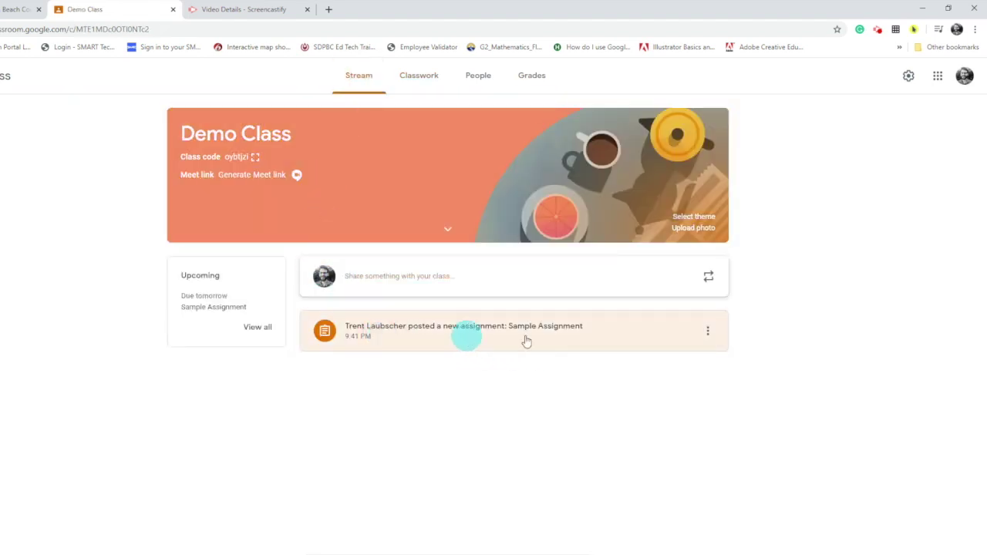
click(419, 75)
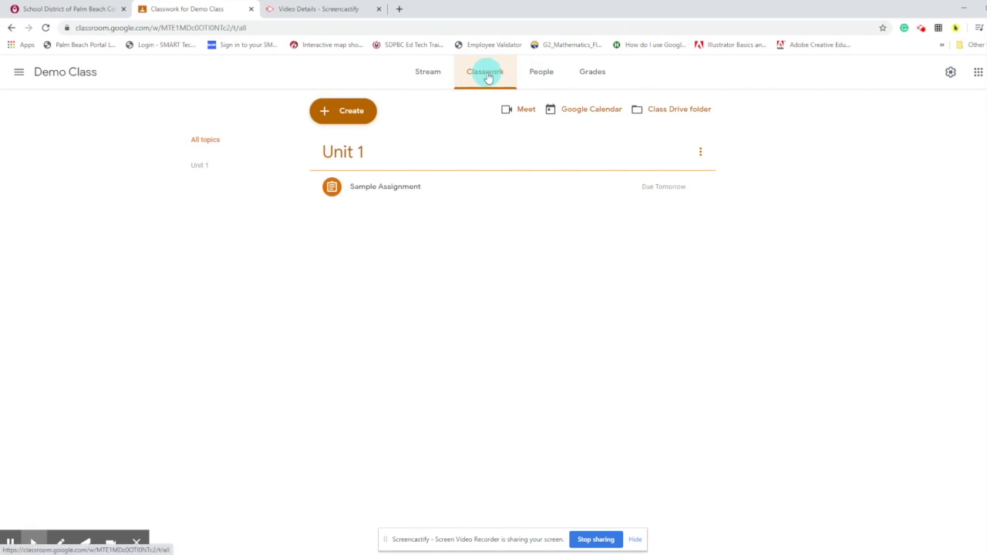
click(360, 116)
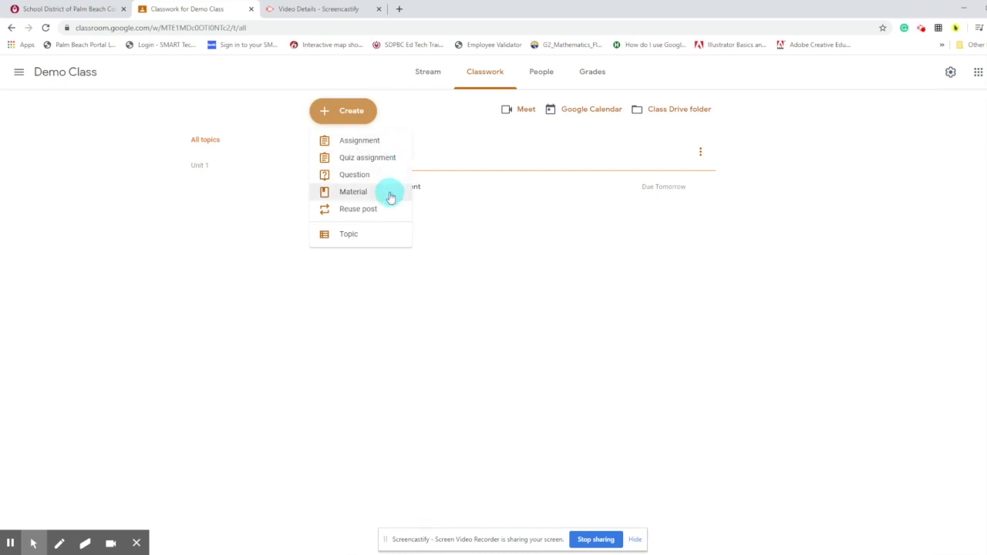
click(402, 164)
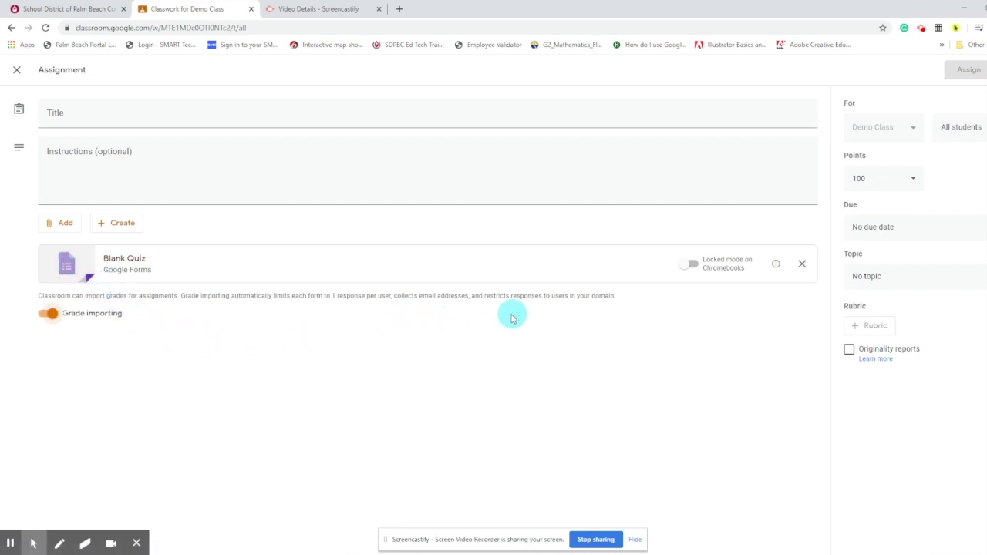
click(17, 72)
- Examine the question form's answer types and its Multiple choice layout, and close the form without posting a question
click(361, 111)
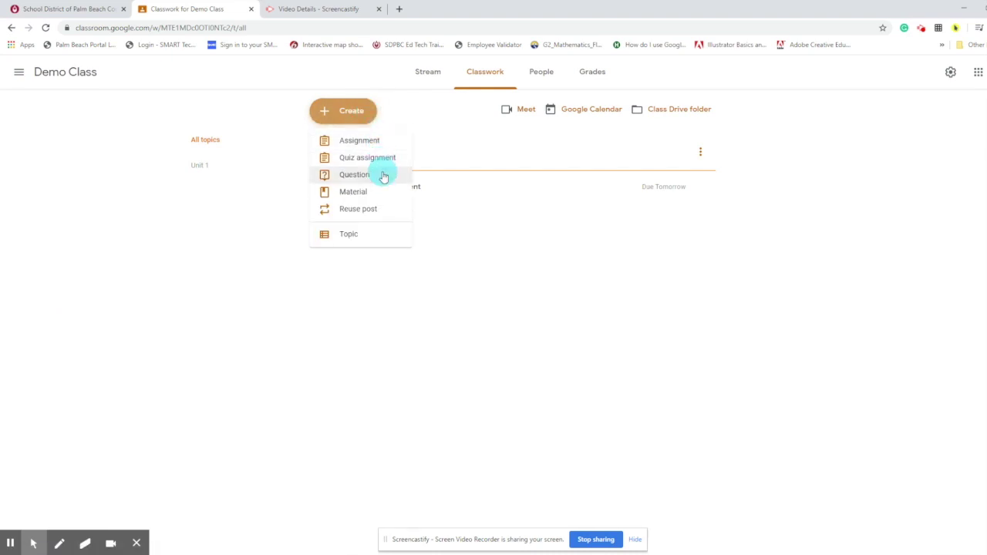
click(384, 176)
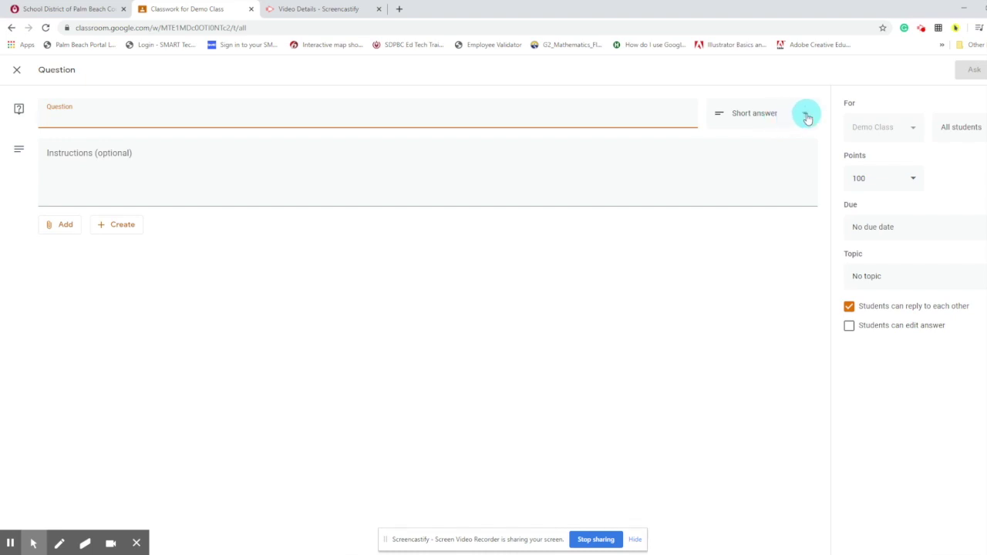
click(807, 116)
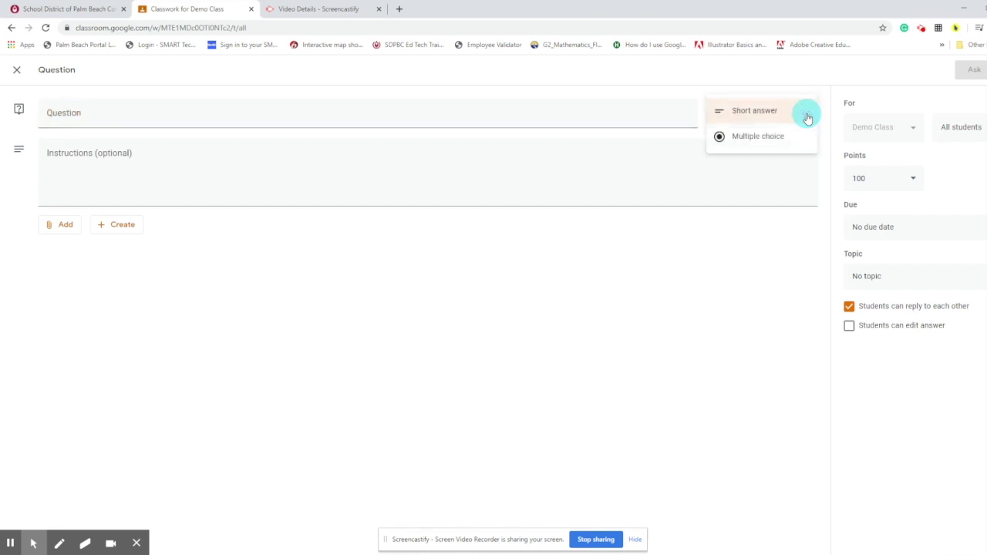
click(781, 146)
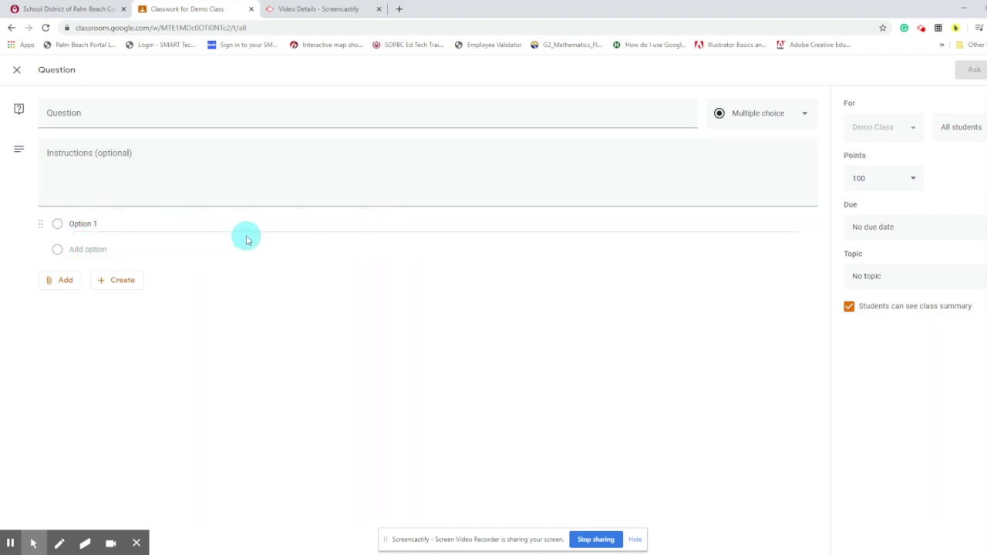
click(86, 229)
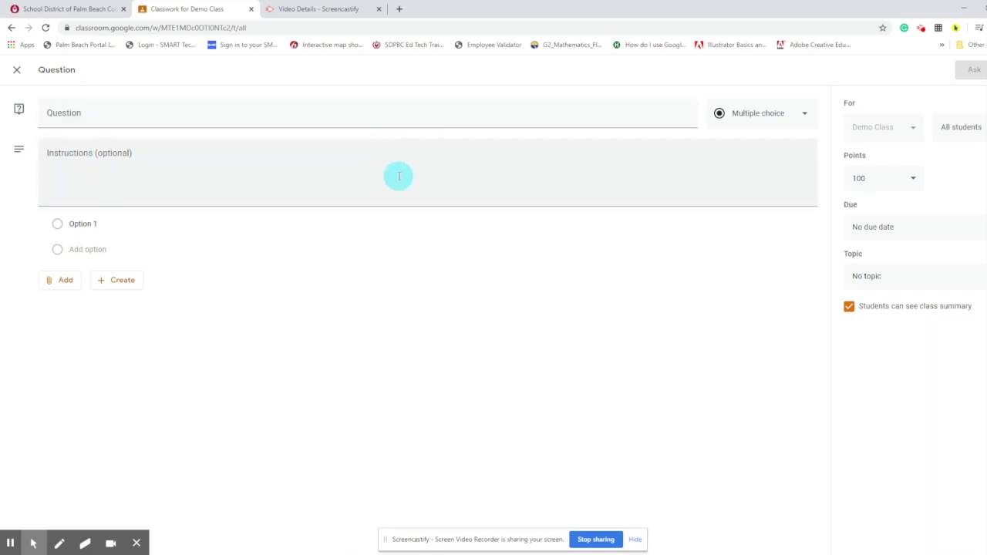
click(16, 70)
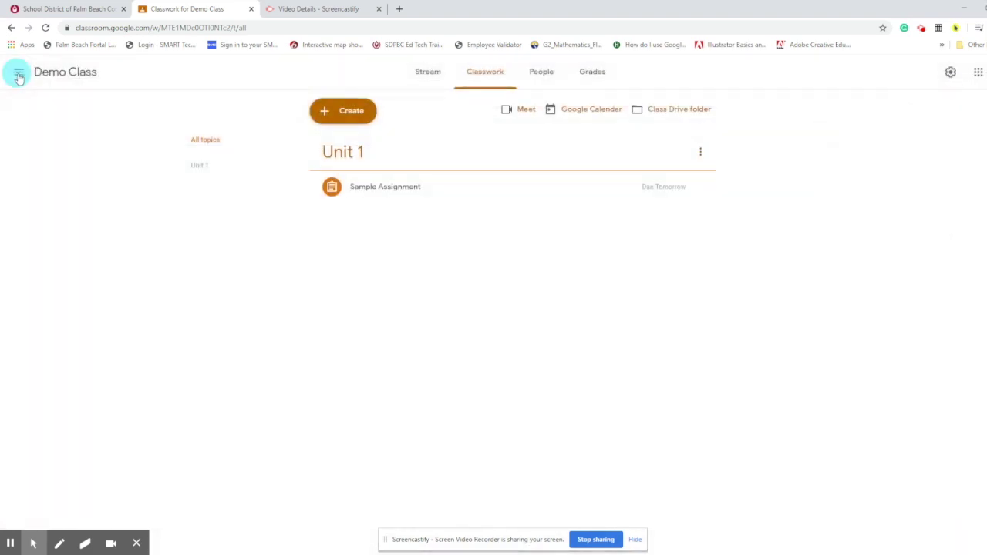
- Open a new material form for the class and examine its attachment options without adding anything
click(366, 111)
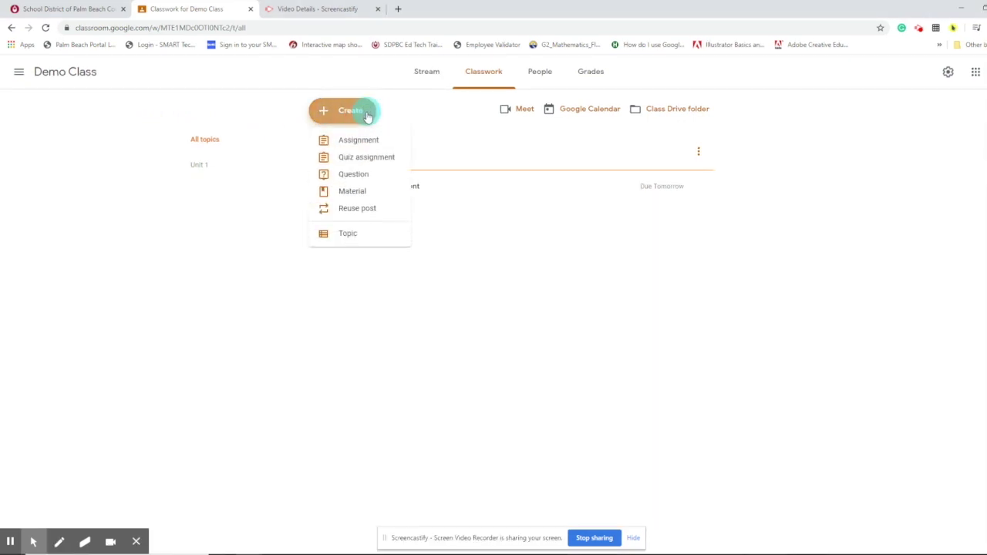
click(395, 198)
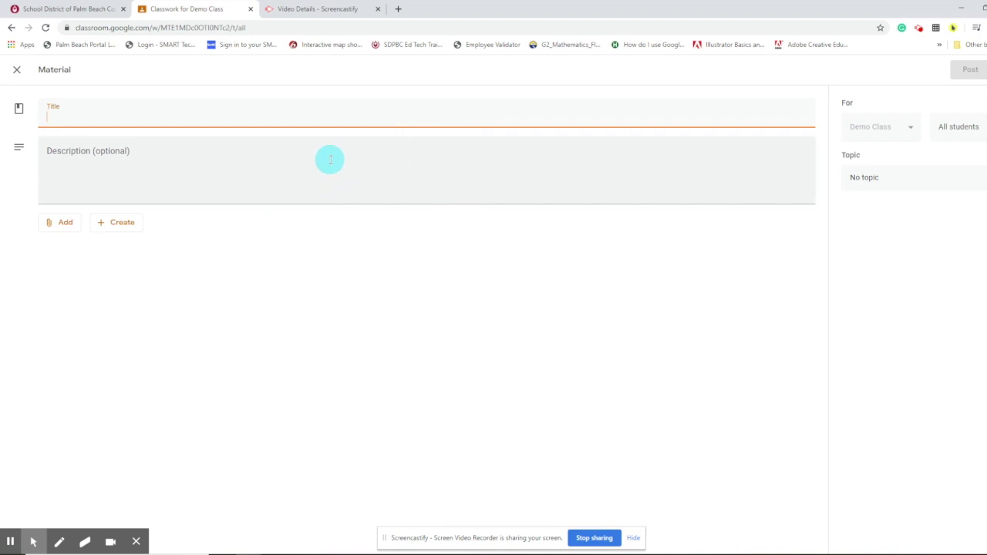
click(64, 228)
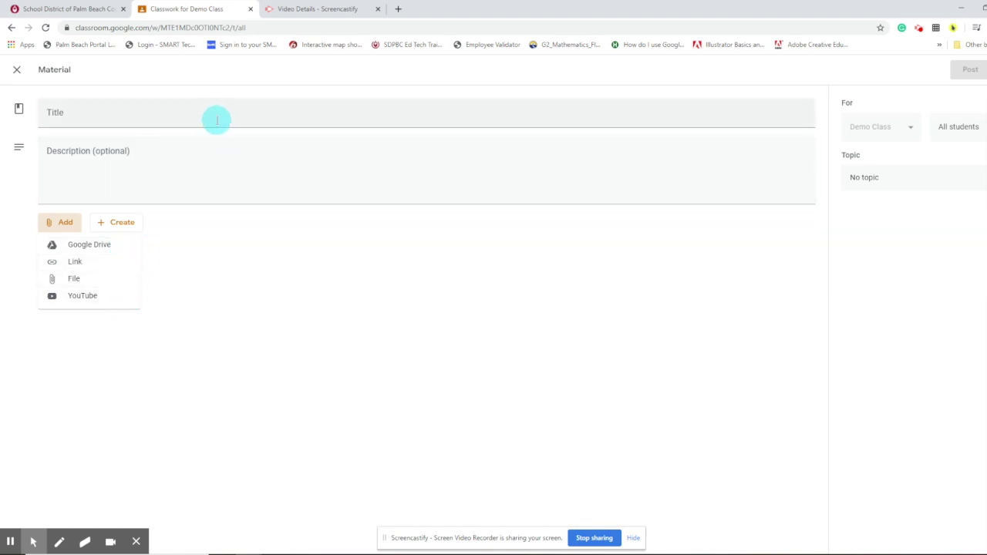
click(192, 235)
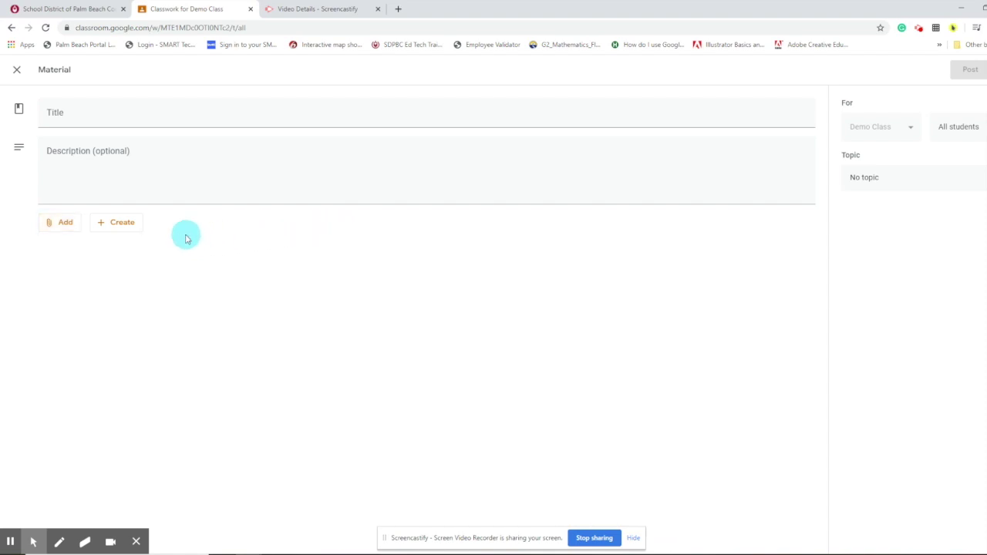
- Close the material form, generate and save a Meet link visible to students in Demo Class, and open it from the class stream
click(19, 72)
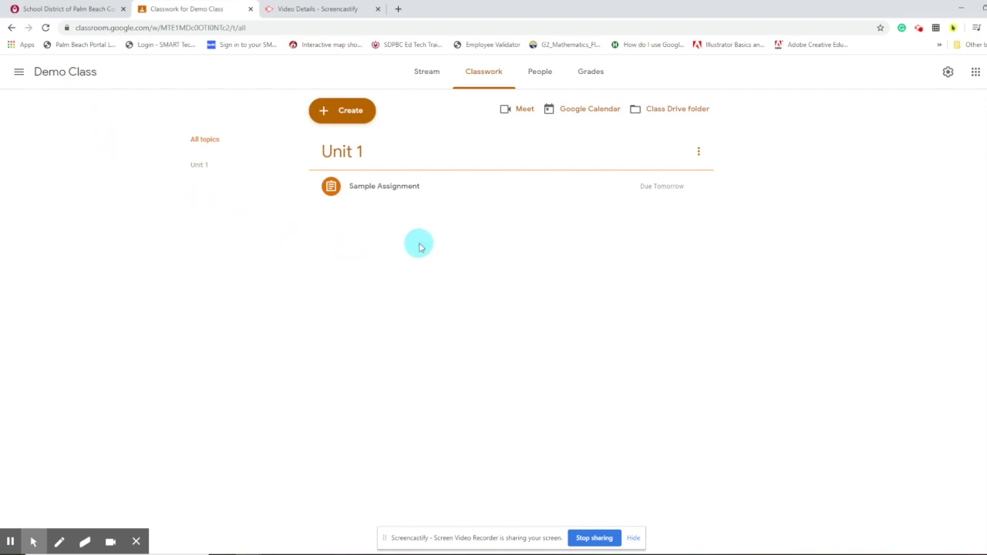
click(518, 112)
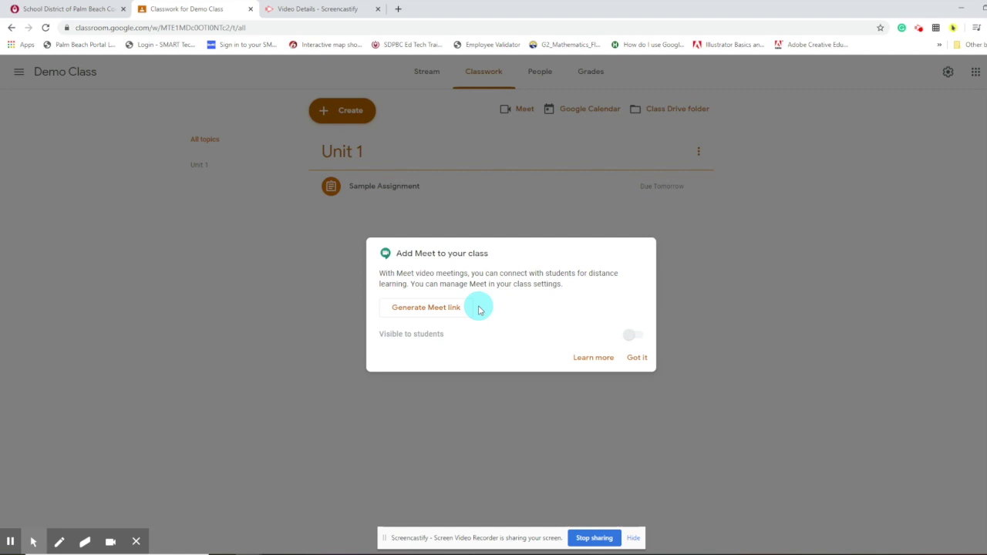
click(419, 316)
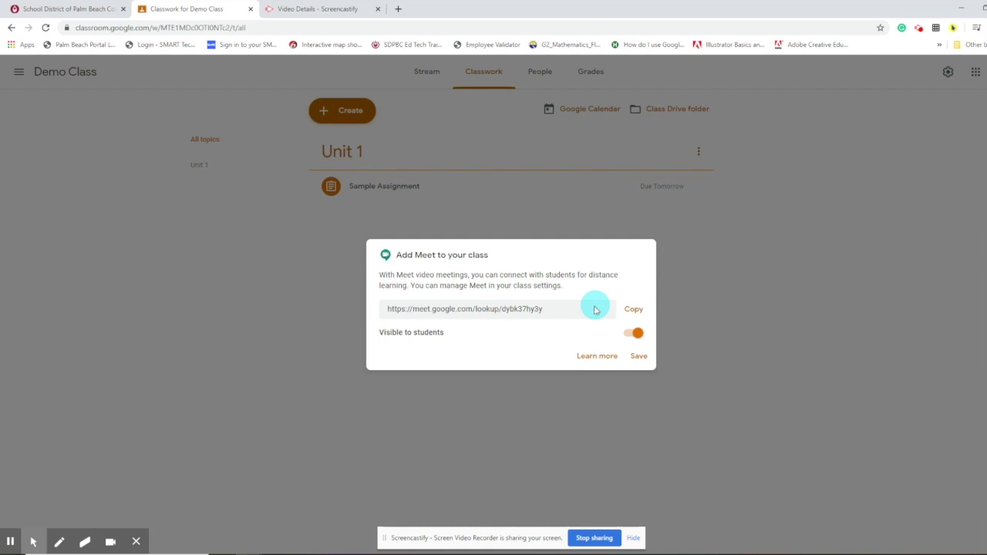
click(635, 333)
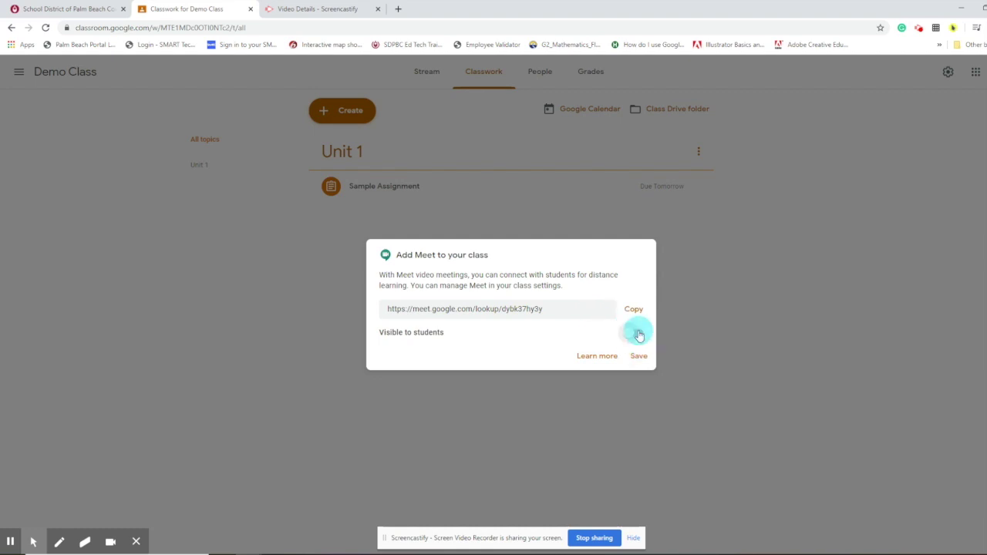
click(637, 339)
click(637, 336)
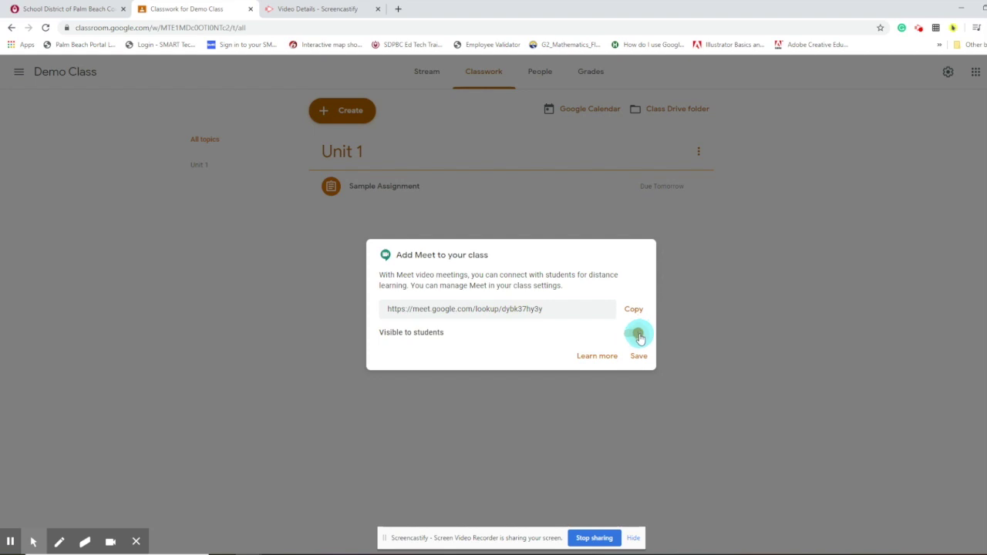
click(638, 337)
click(640, 358)
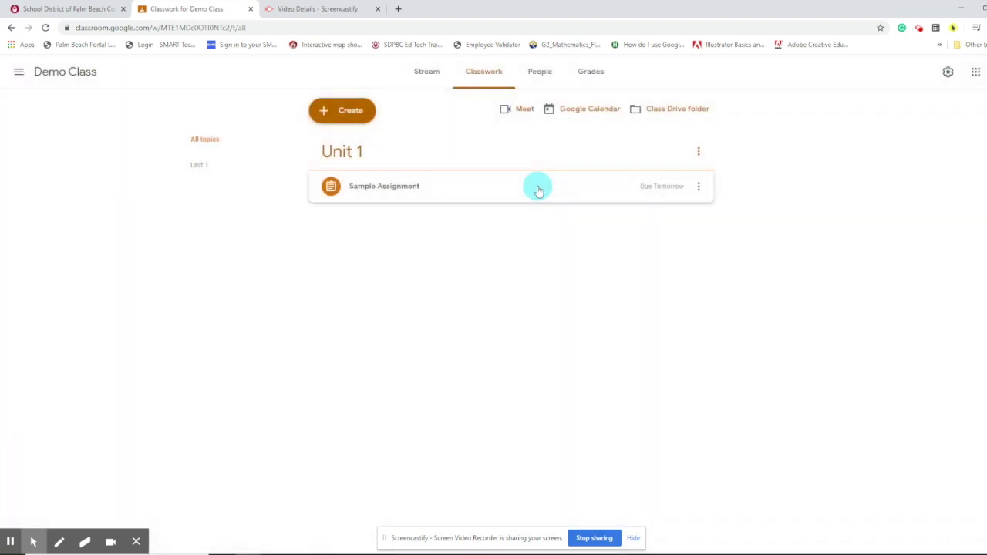
click(429, 72)
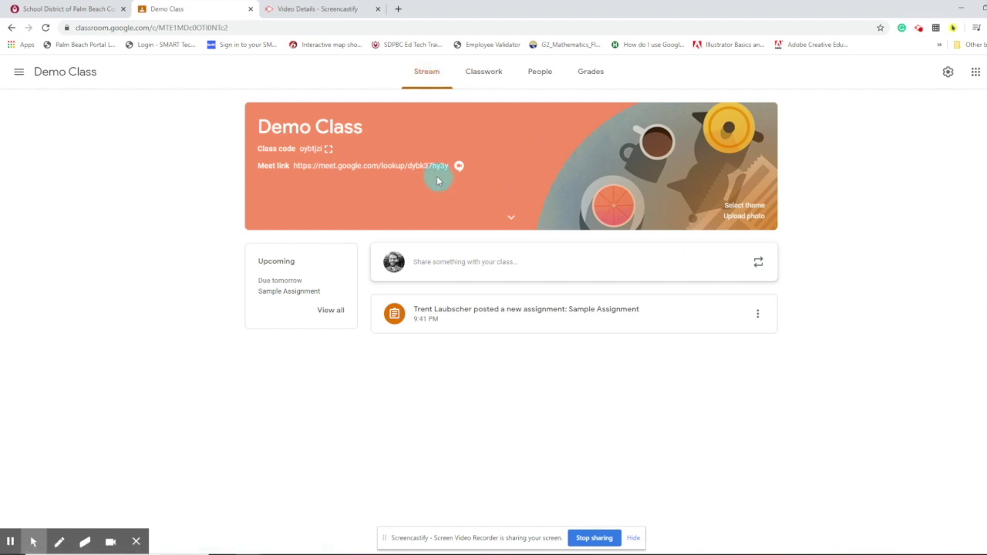
click(459, 166)
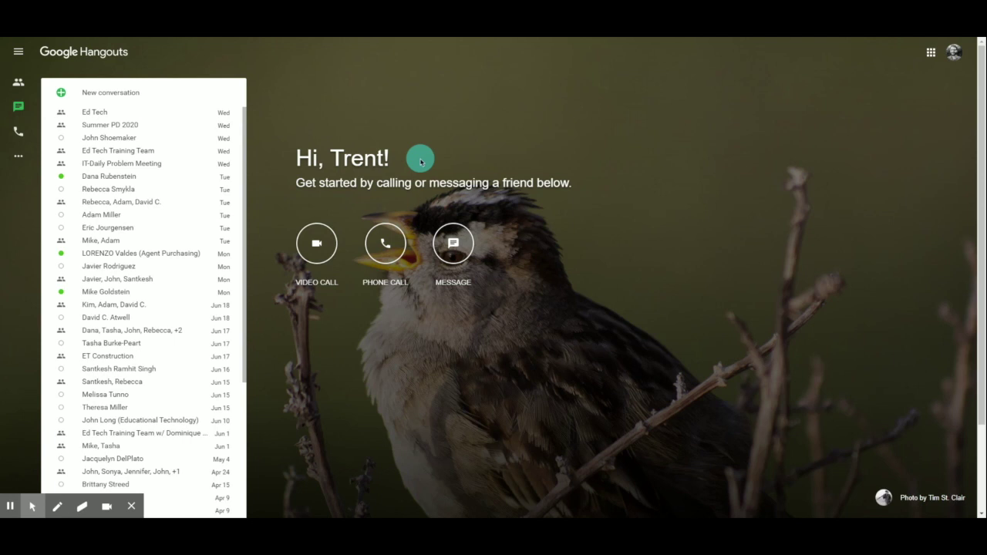
- Examine the Google apps list, the conversation list and the additional options in Hangouts
click(931, 53)
scroll(879, 192, down, 2)
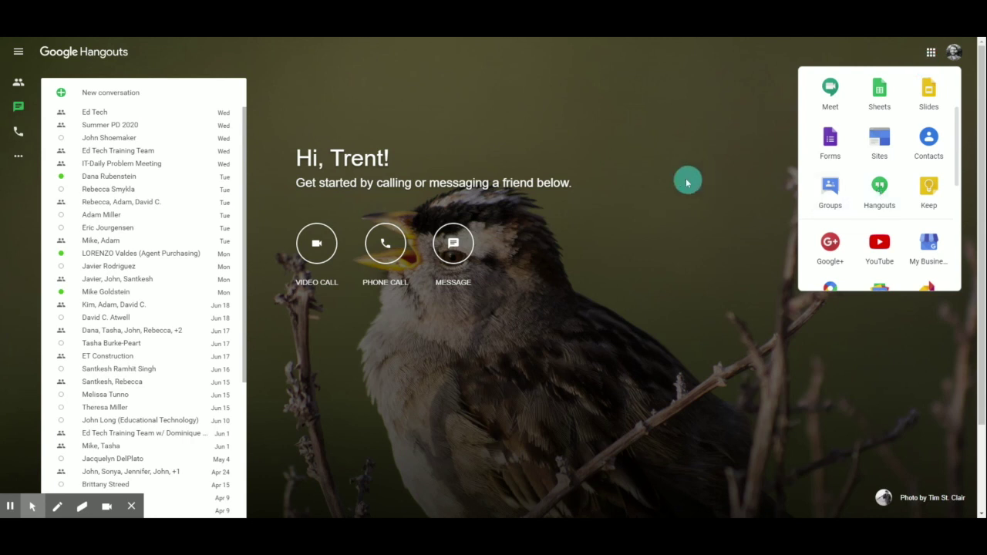
click(446, 153)
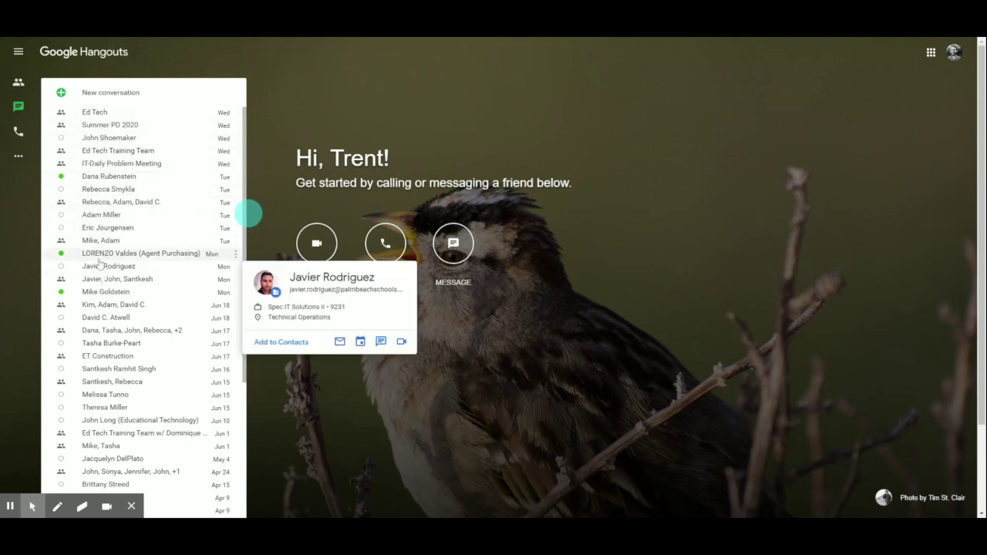
click(23, 160)
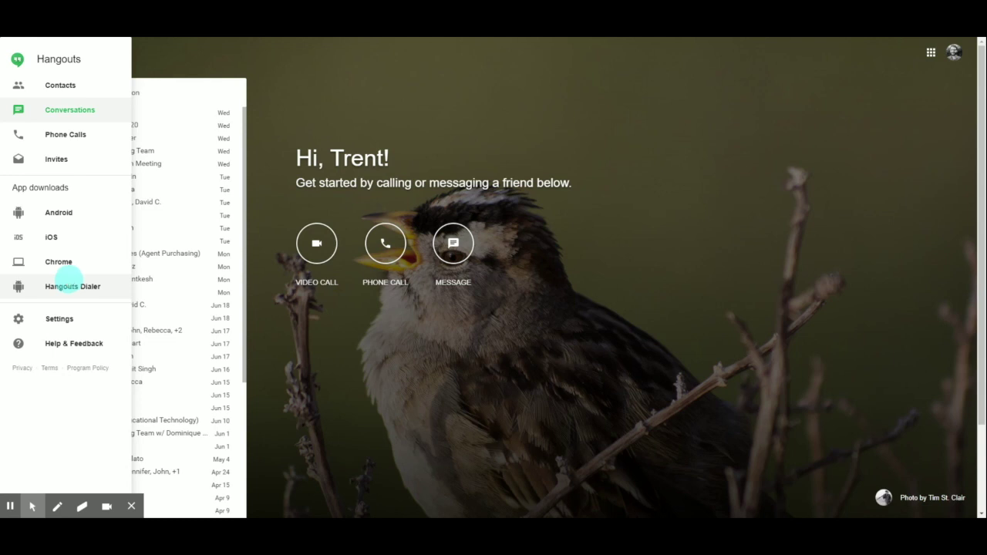
- Switch to Gmail and send "Good morning team" in the Ed Tech Training Team group chat
click(937, 54)
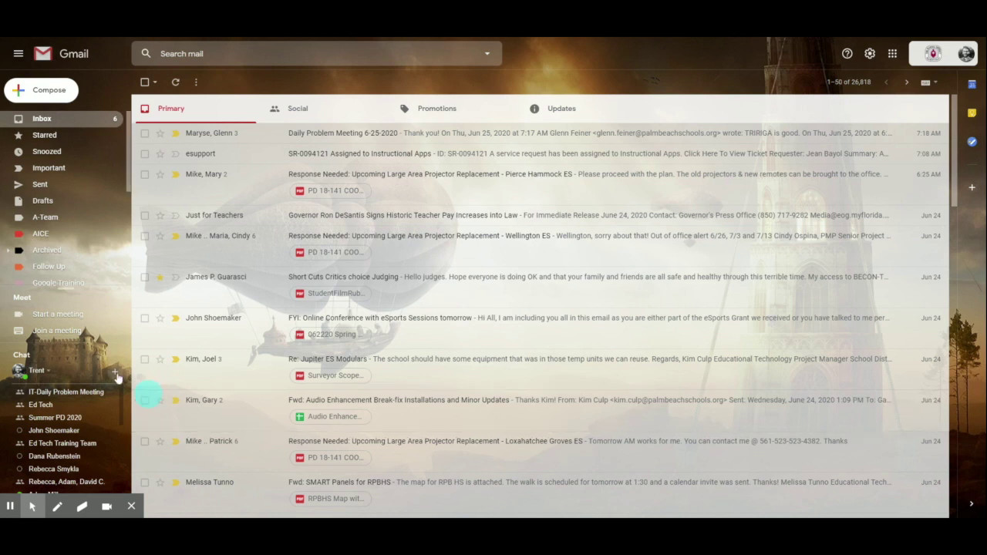
click(115, 374)
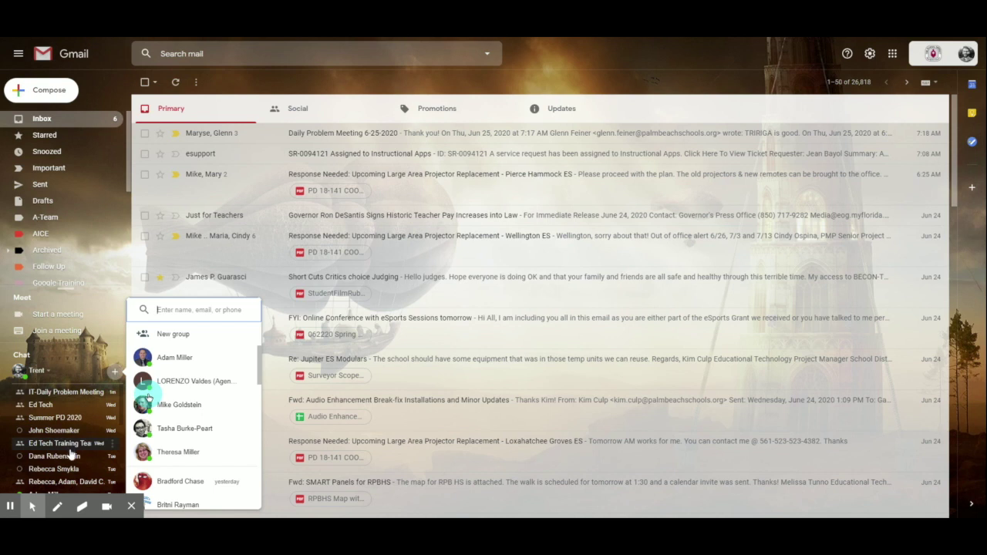
click(73, 443)
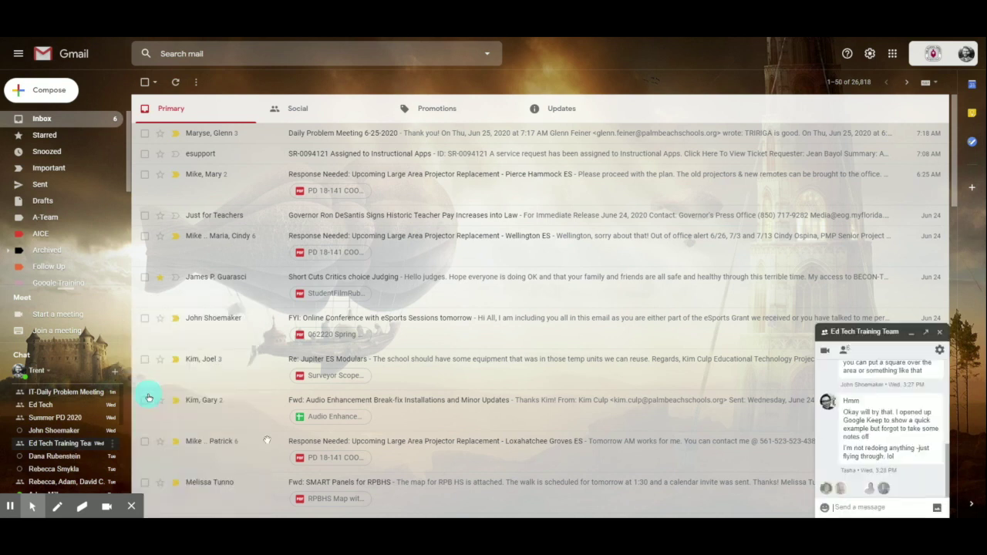
text(Good morning team)
key(Return)
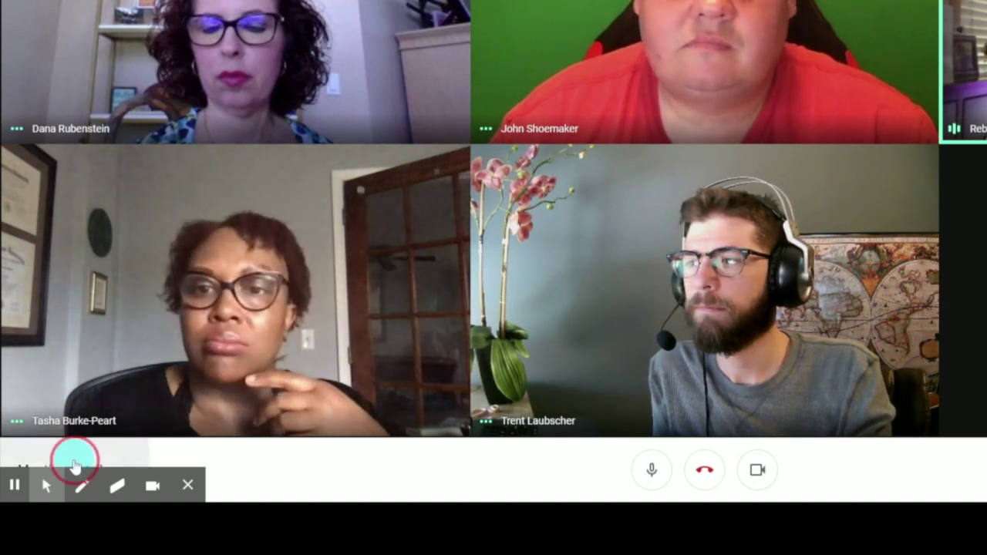
- Switch to the Meet call and examine its joining details and the options for presenting a screen
click(75, 465)
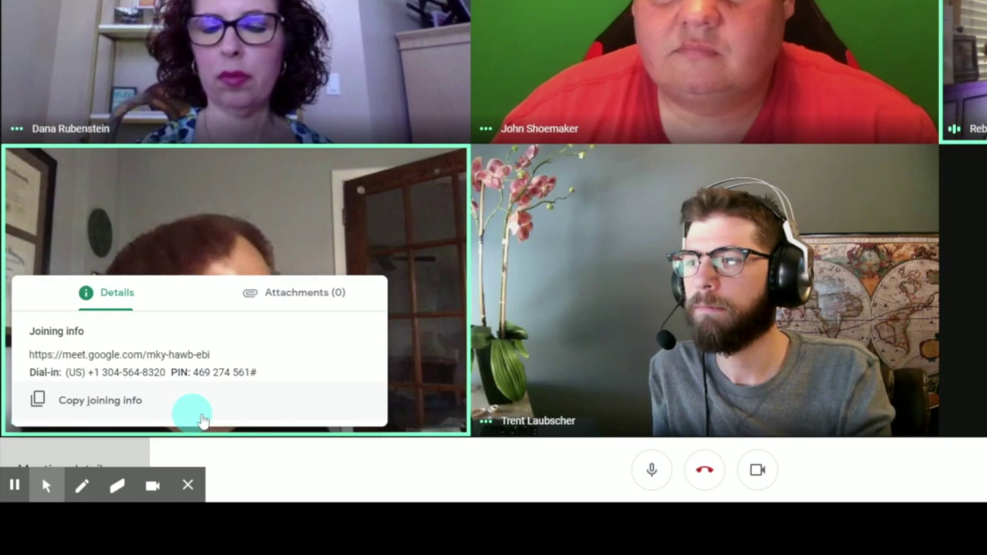
click(456, 472)
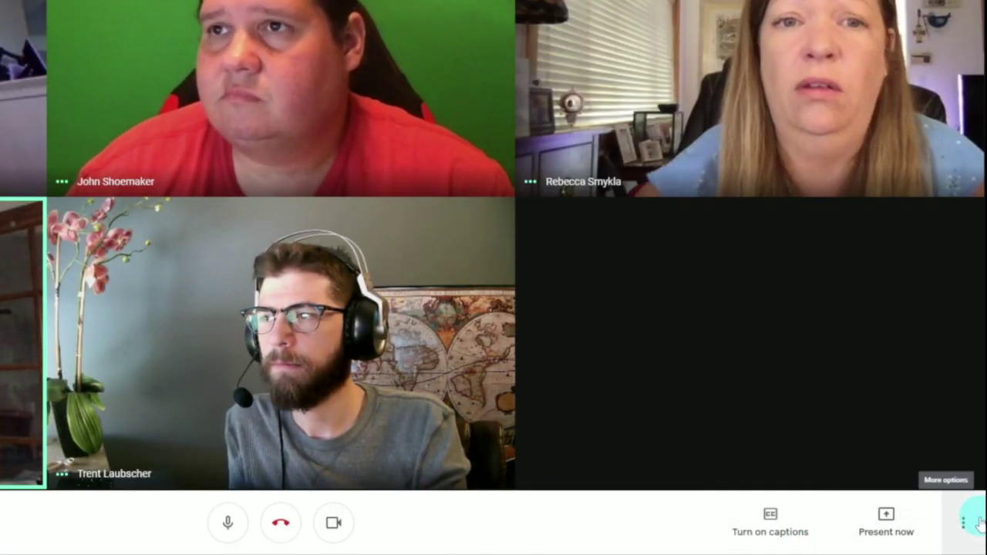
click(897, 529)
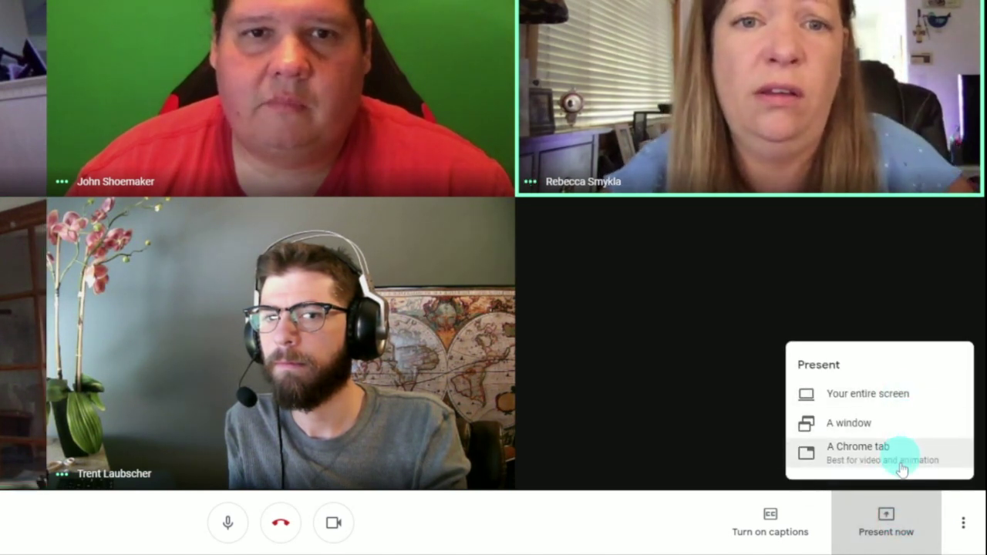
click(633, 535)
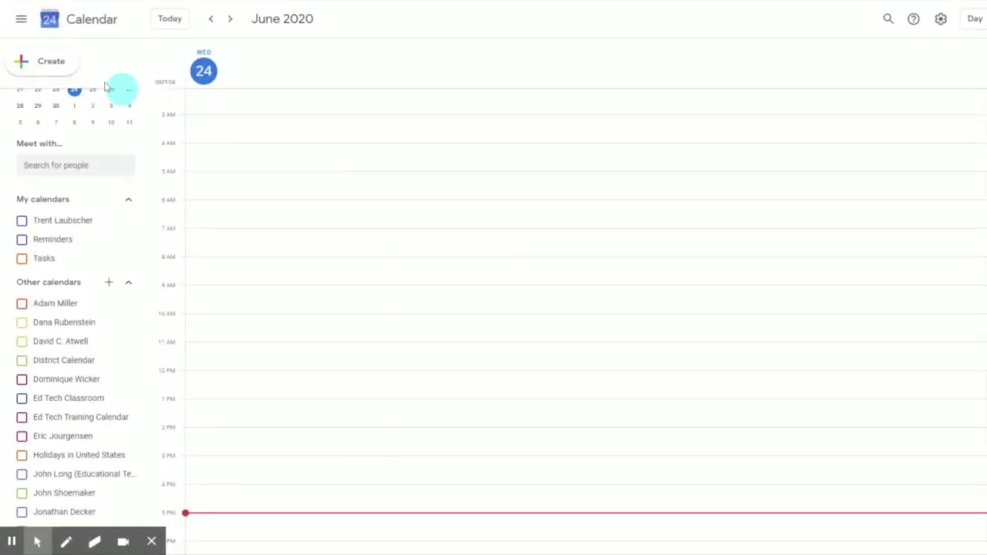
- Start a new entry in Google Calendar, and switch to Classroom to generate a Meet link for Demo Class
click(51, 63)
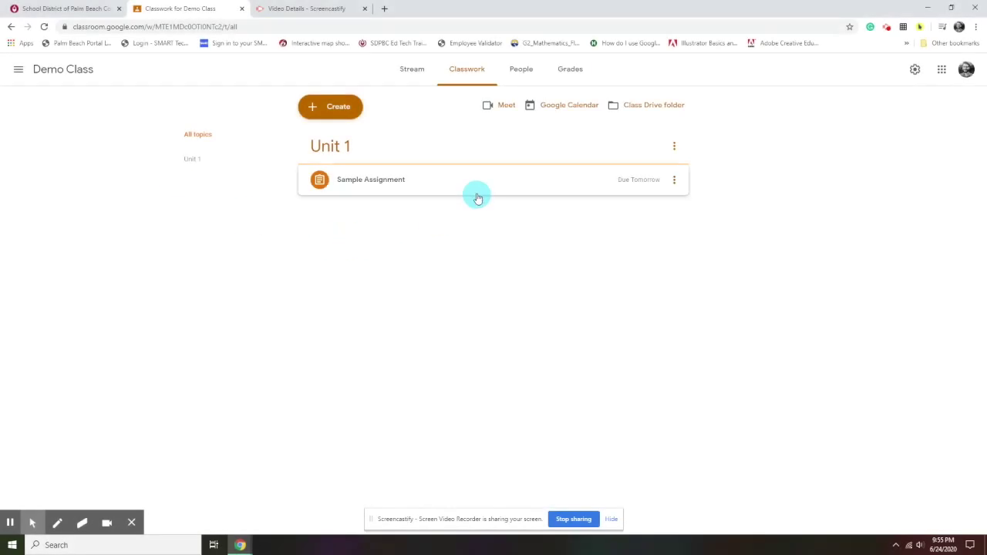
click(499, 106)
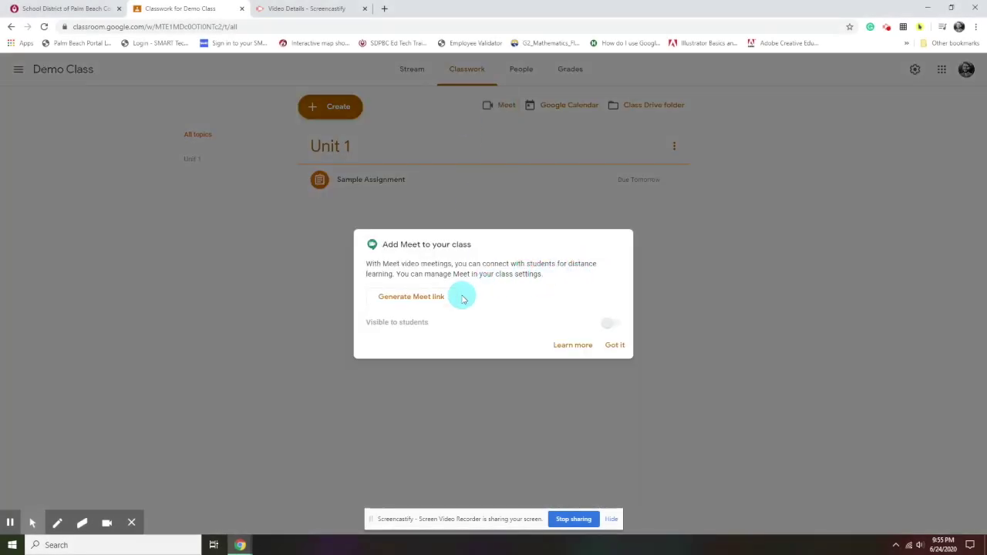
click(397, 300)
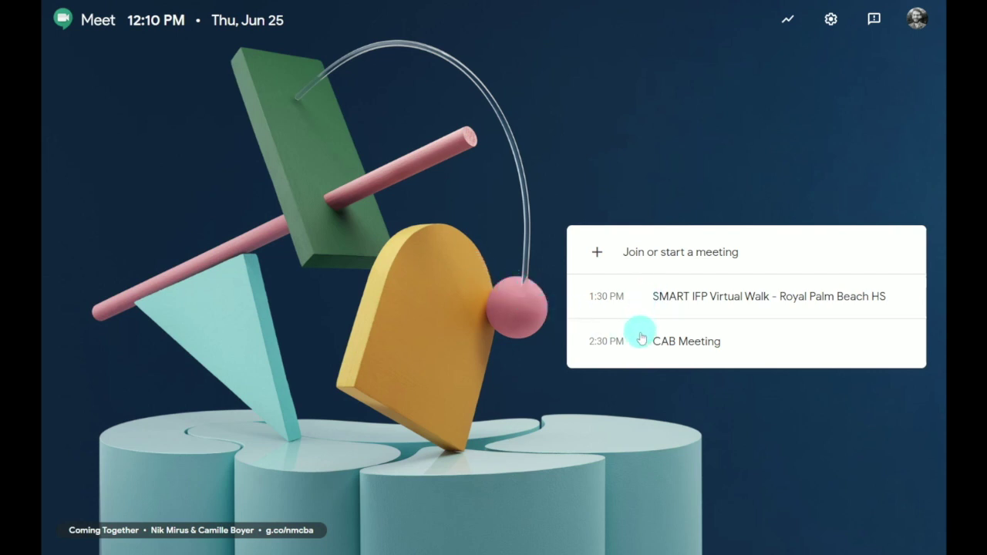
- Start a new Google Meet meeting without a nickname, test the microphone mute, and turn the camera off
click(597, 255)
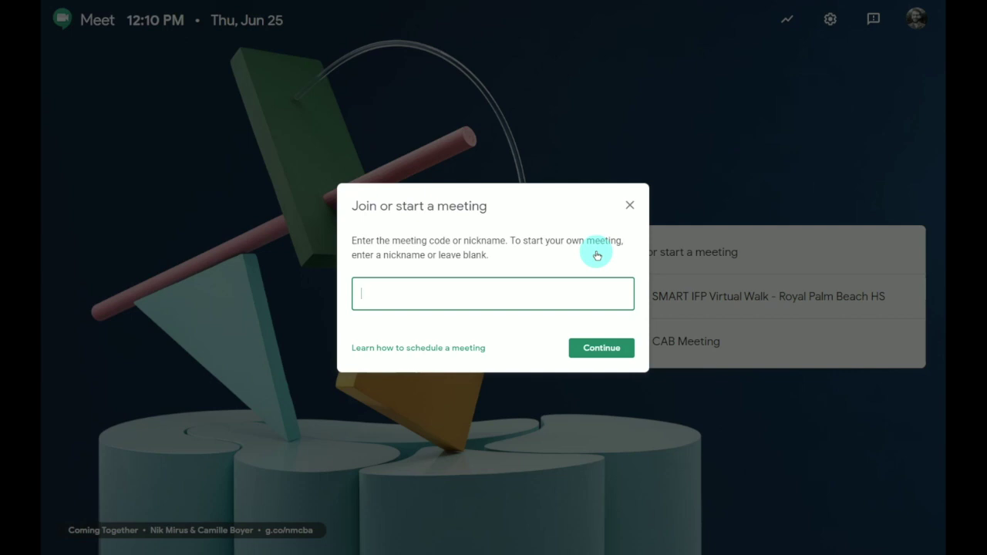
click(591, 348)
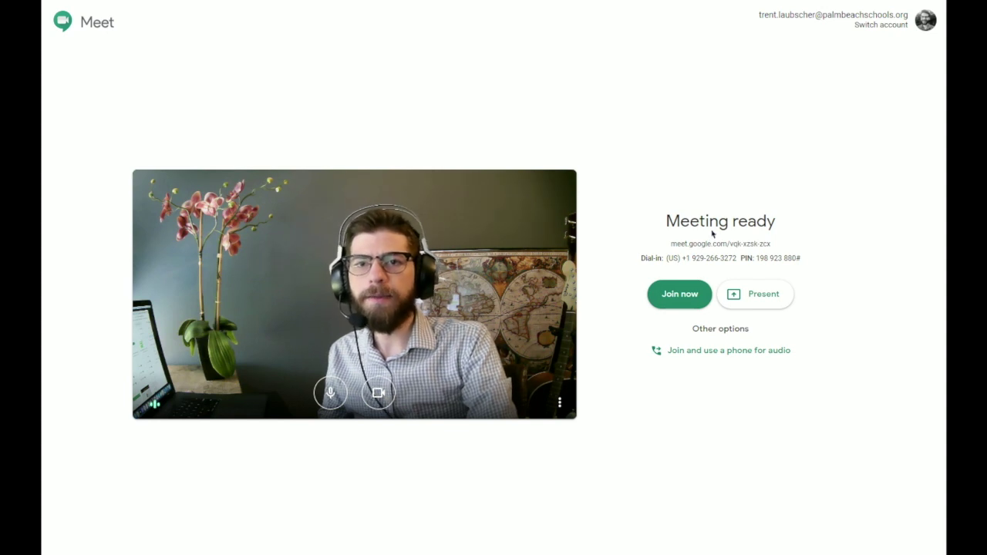
click(325, 397)
click(327, 396)
click(378, 392)
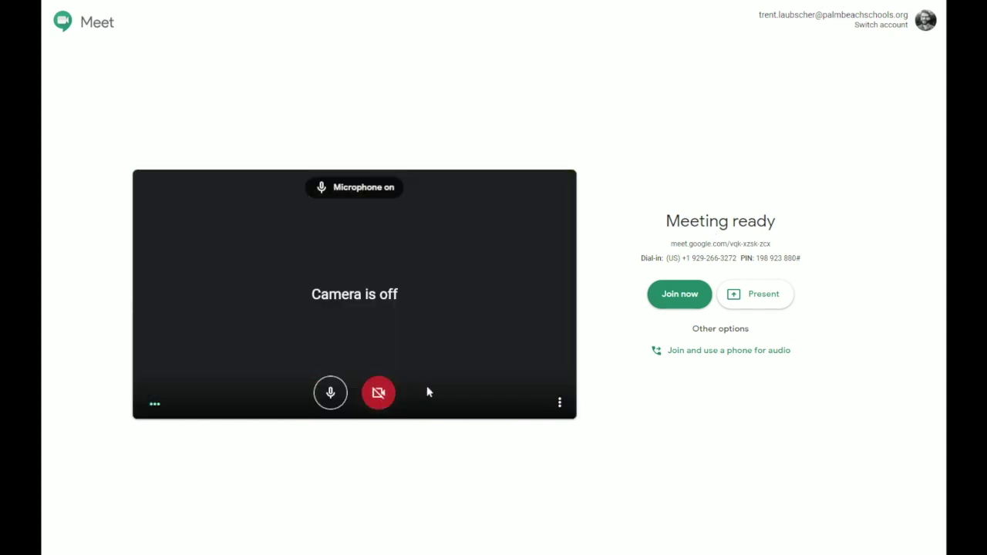
- Join the meeting with the camera off, and view the Add people dialog without inviting anyone
click(561, 402)
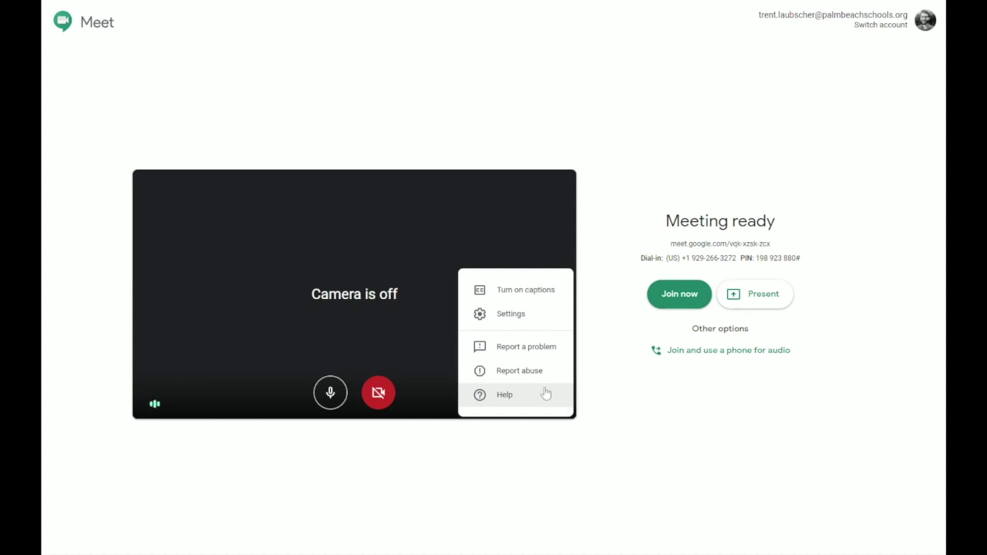
click(670, 303)
click(697, 298)
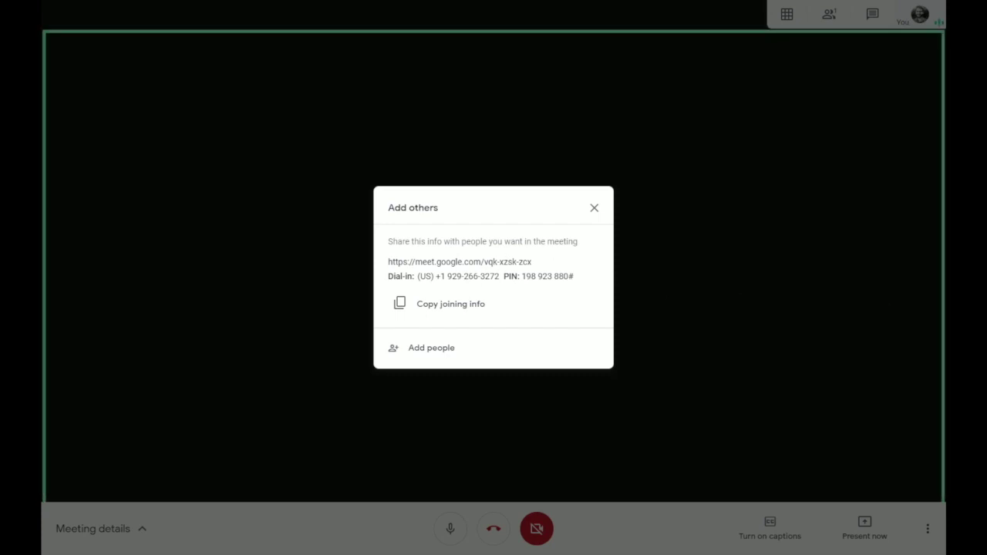
click(441, 347)
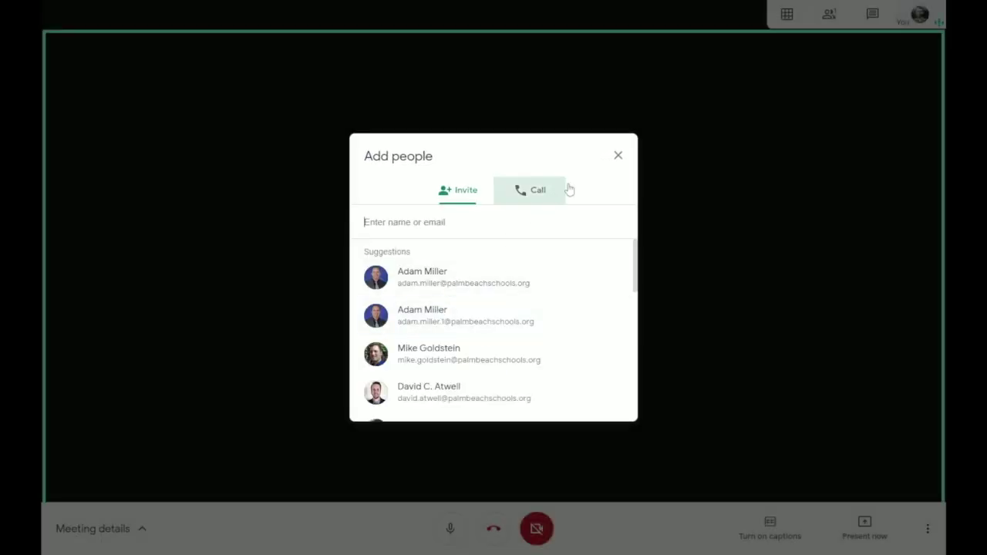
click(621, 157)
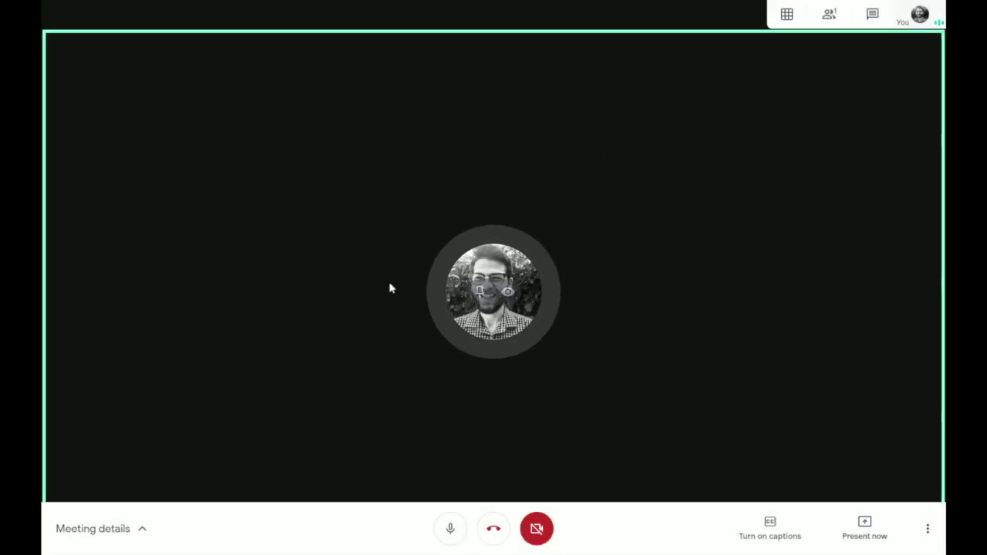
- View the new meeting's joining details and its options for presenting
click(98, 533)
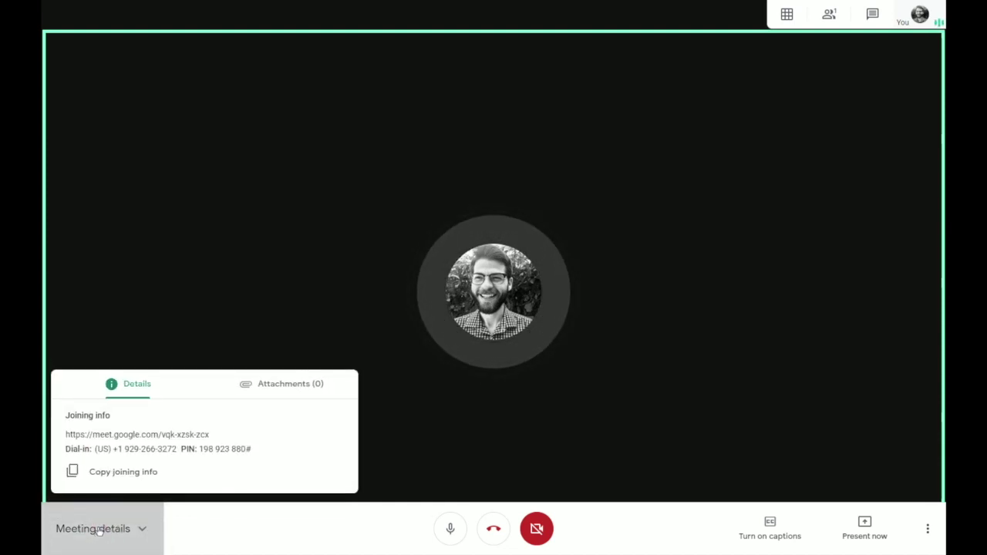
click(396, 536)
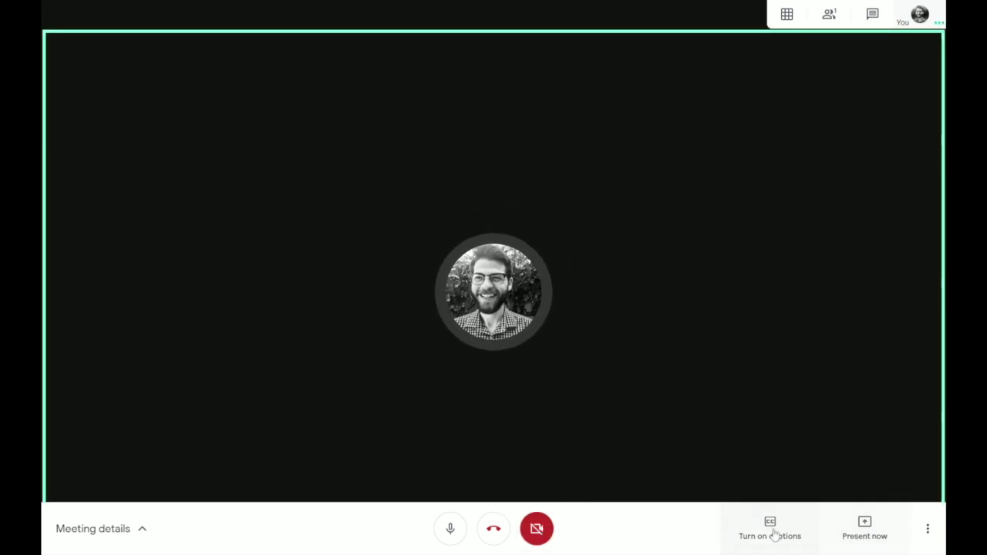
click(866, 525)
click(857, 473)
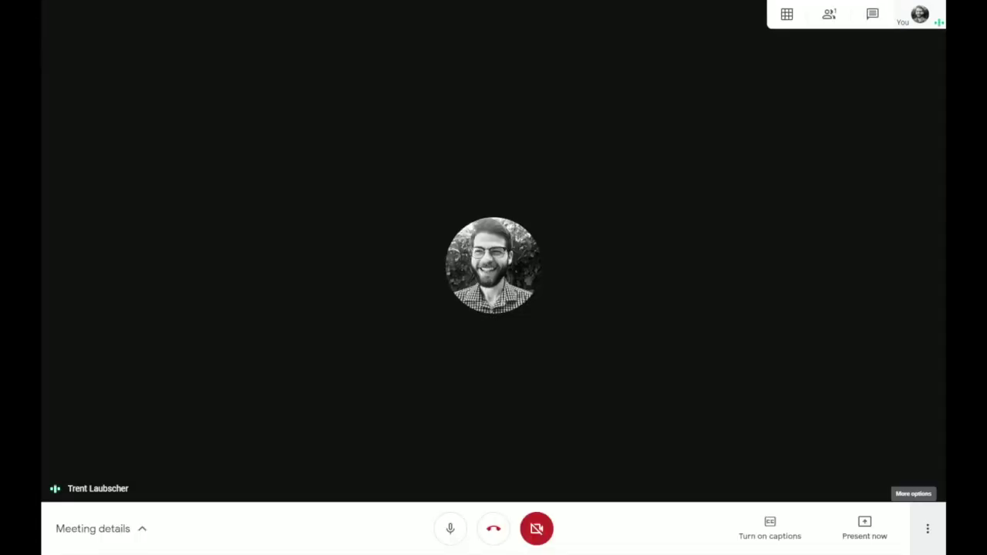
- Examine the meeting's additional options, the chat and the list of participants
click(926, 533)
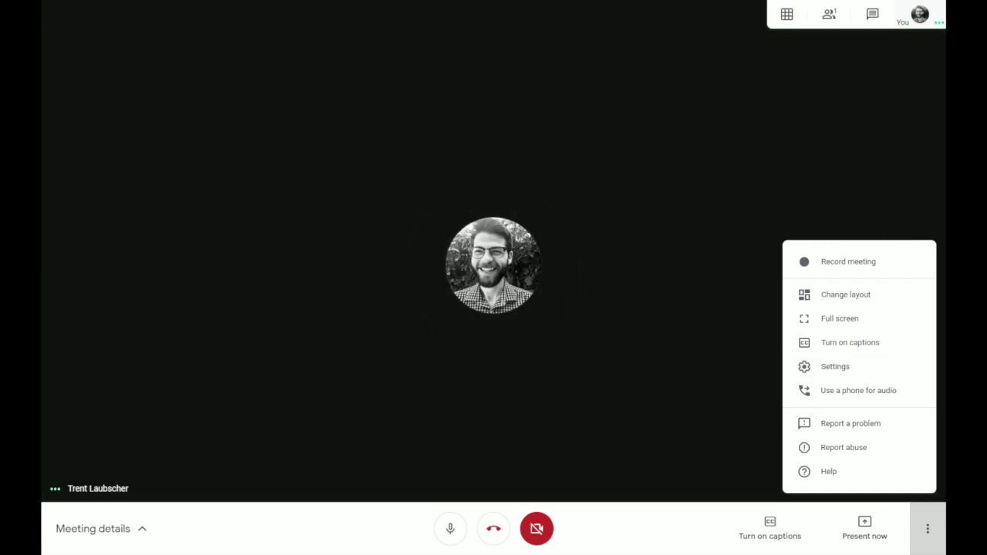
click(864, 15)
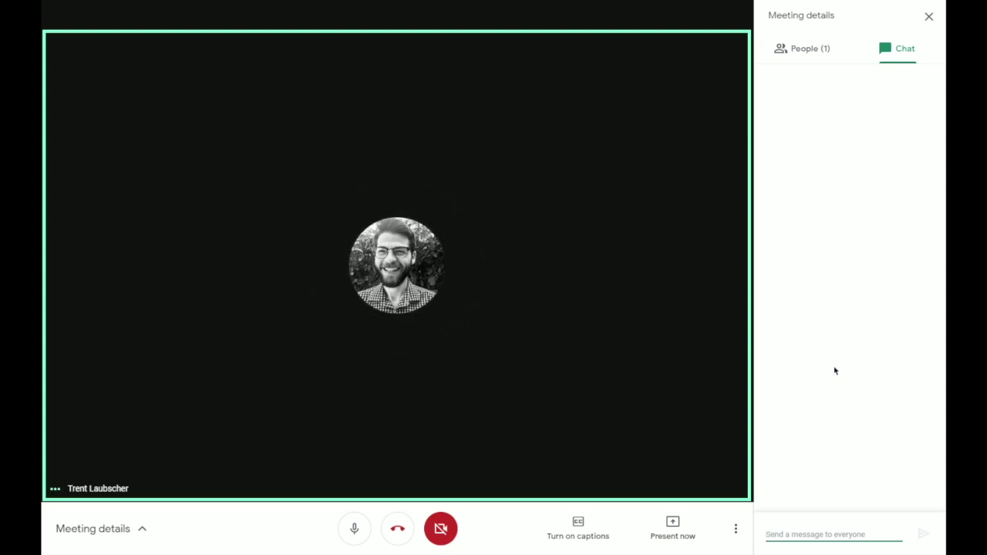
click(806, 53)
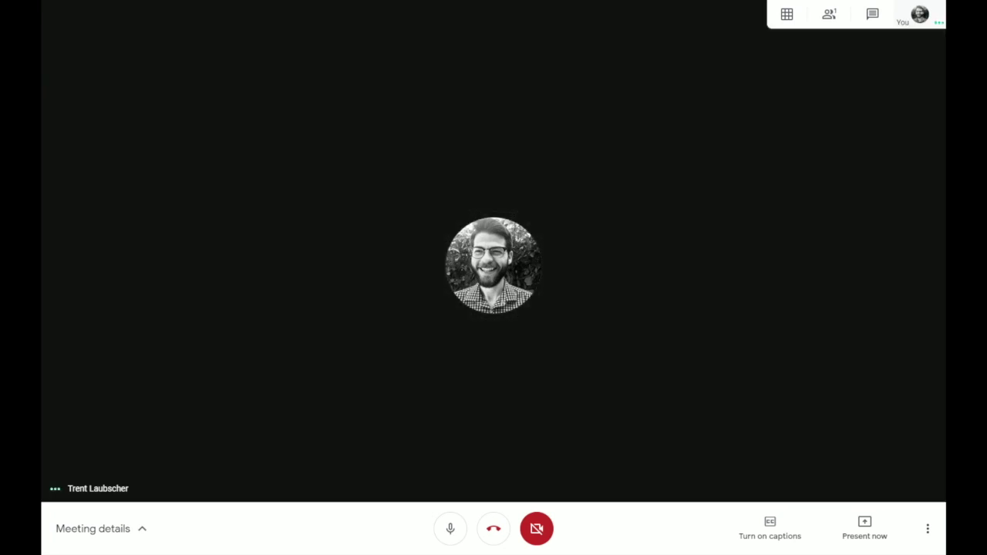
- Leave the video meeting
click(494, 530)
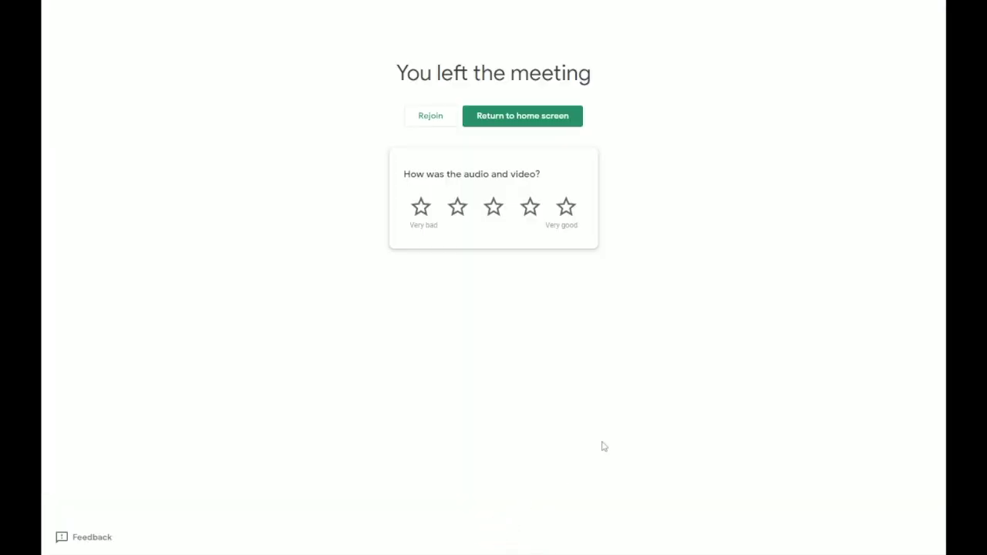
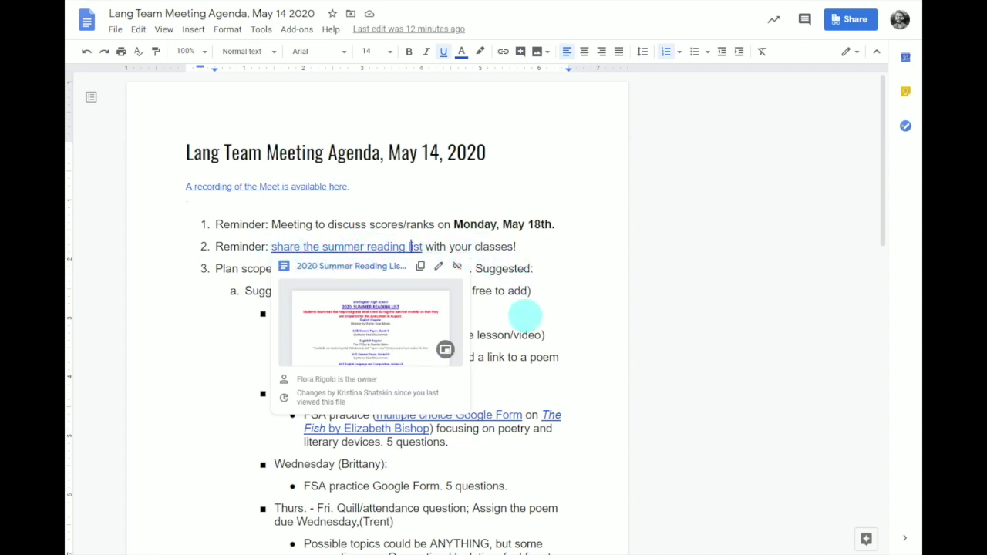
- Switch to Google Docs and examine the Lang Team Meeting Agenda, including its linked practice form, the poem link and the suggested activities
click(492, 415)
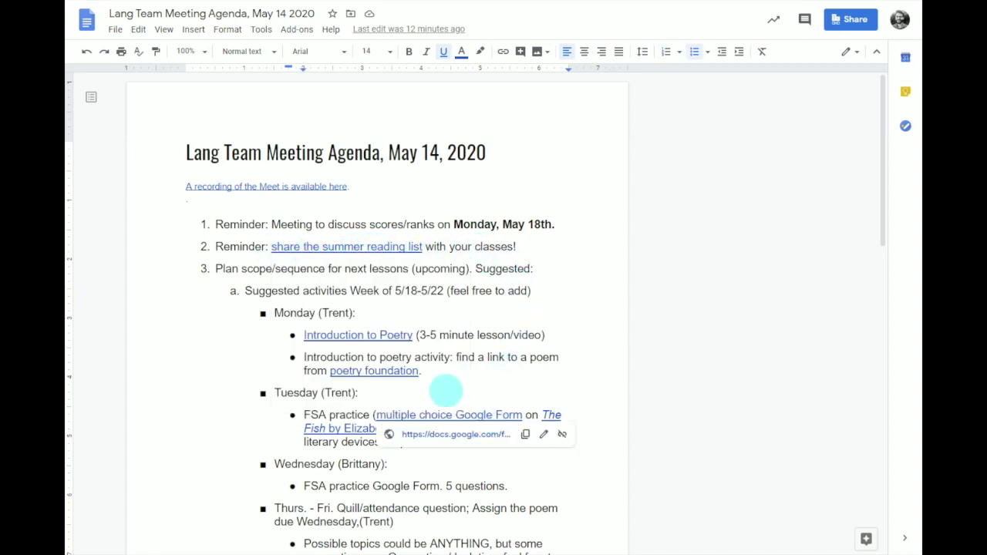
click(343, 429)
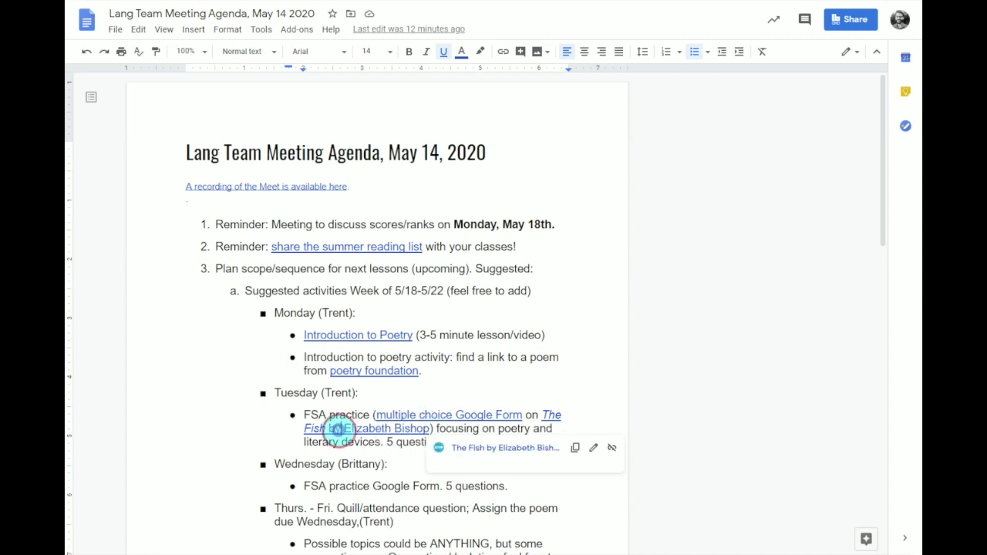
scroll(496, 396, down, 2)
scroll(498, 407, down, 6)
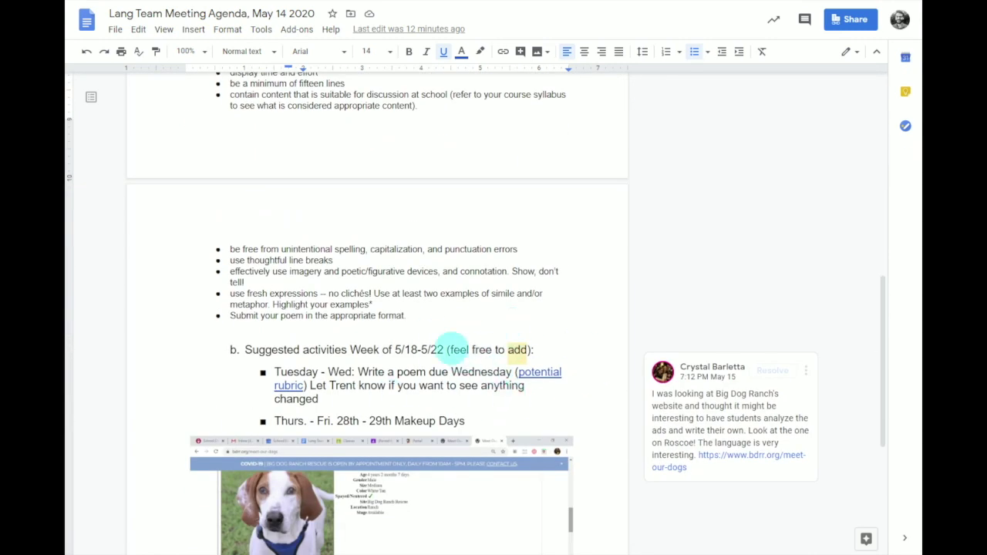
scroll(432, 364, down, 3)
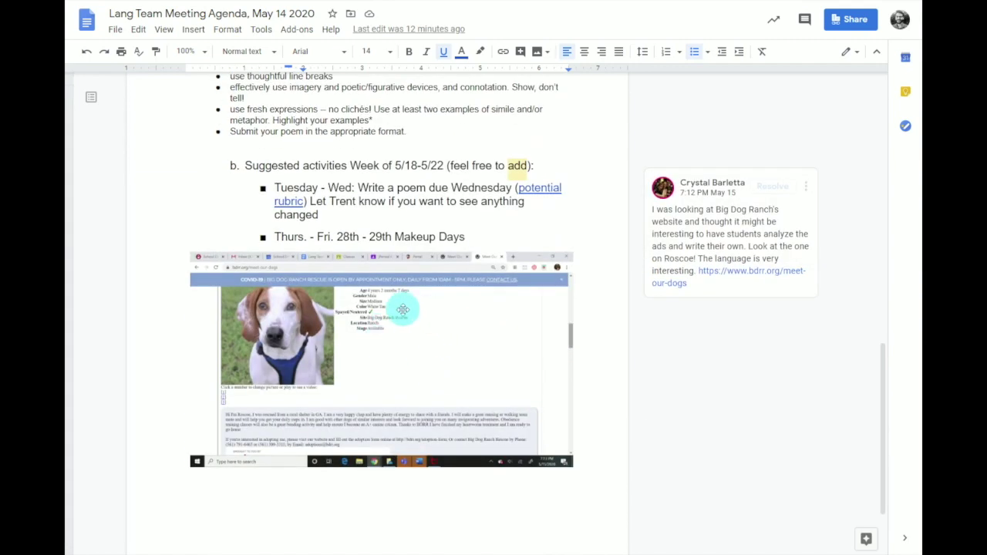
scroll(403, 308, up, 5)
scroll(406, 326, up, 6)
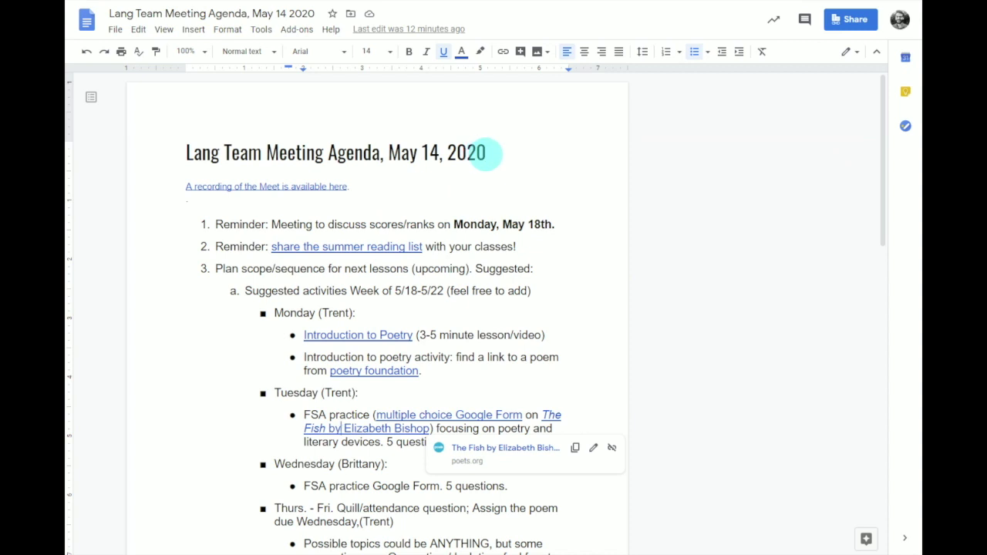
click(486, 157)
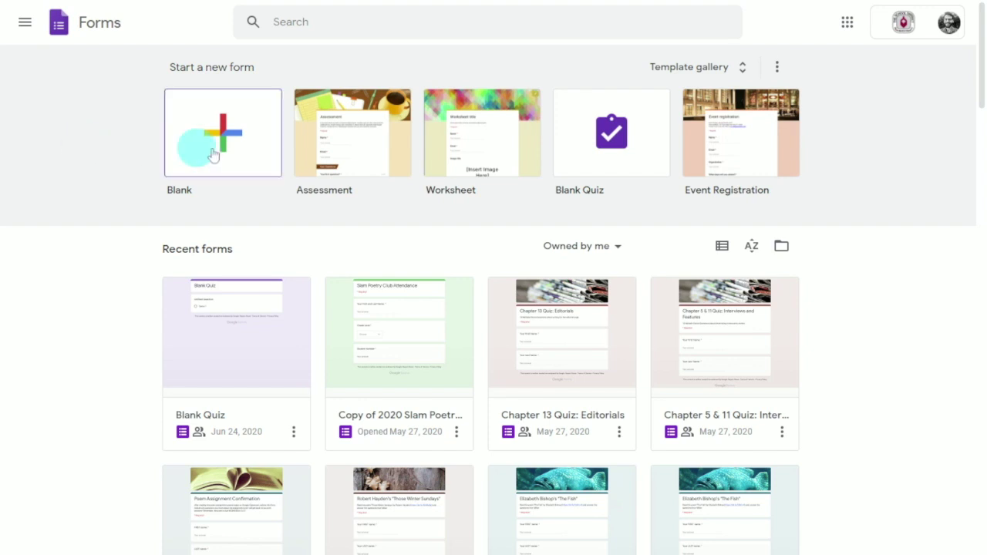
- Switch to Google Forms and examine the education, personal and work templates in the template gallery
click(676, 69)
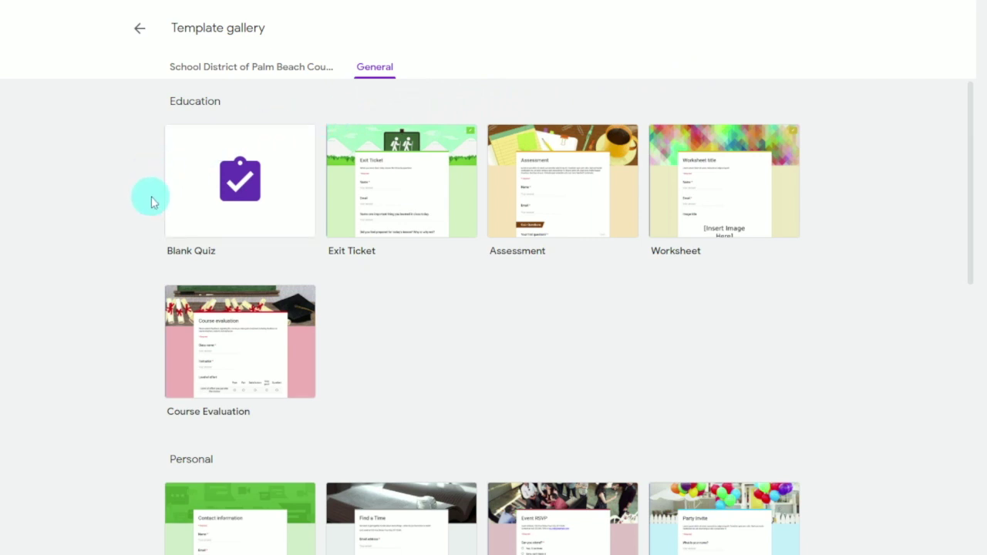
scroll(151, 202, down, 2)
scroll(151, 202, down, 1)
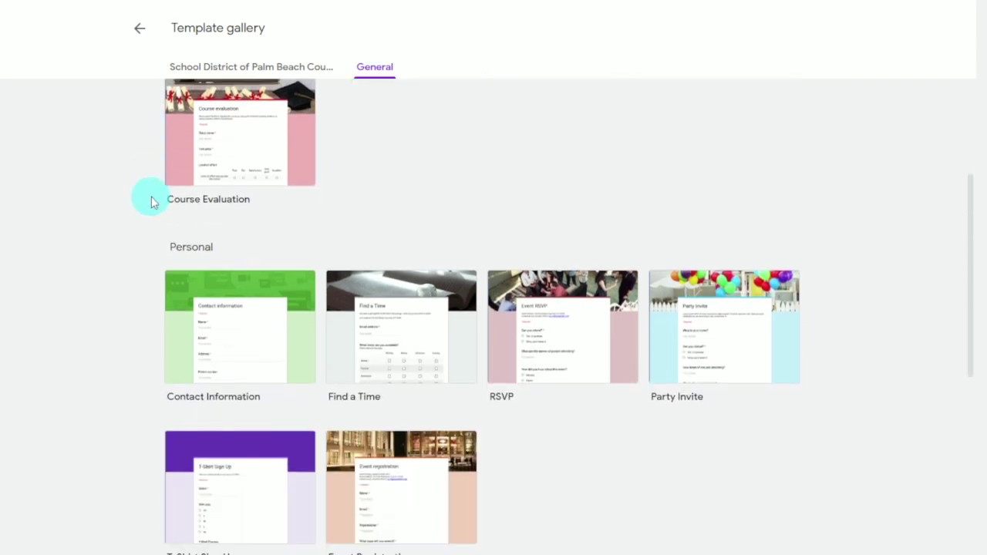
scroll(152, 202, down, 1)
scroll(152, 202, down, 2)
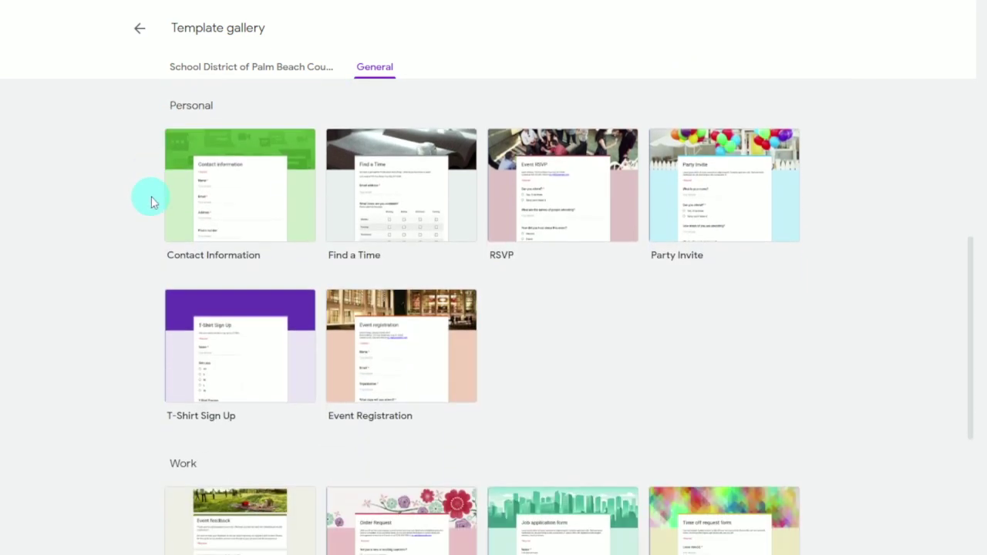
scroll(152, 202, down, 1)
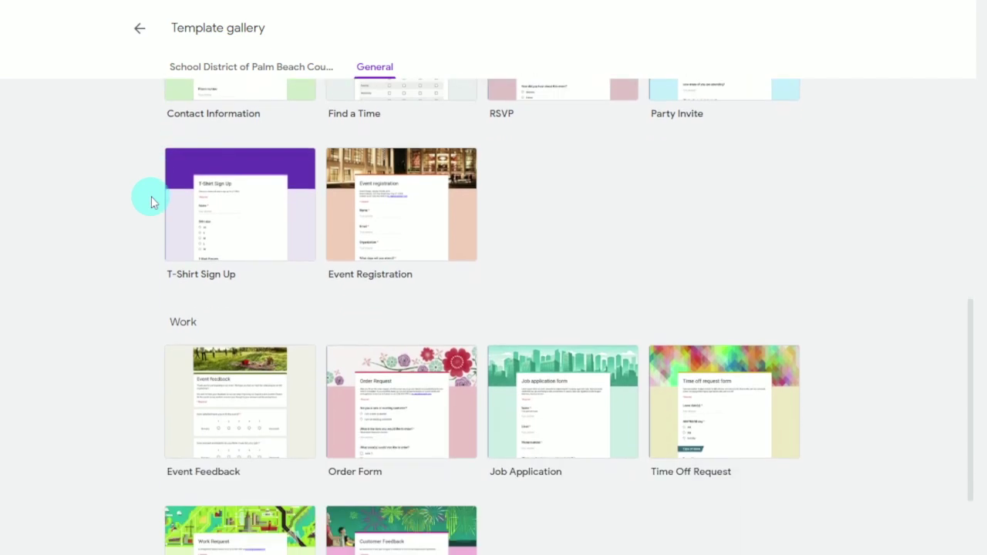
scroll(151, 202, down, 1)
scroll(151, 202, down, 1)
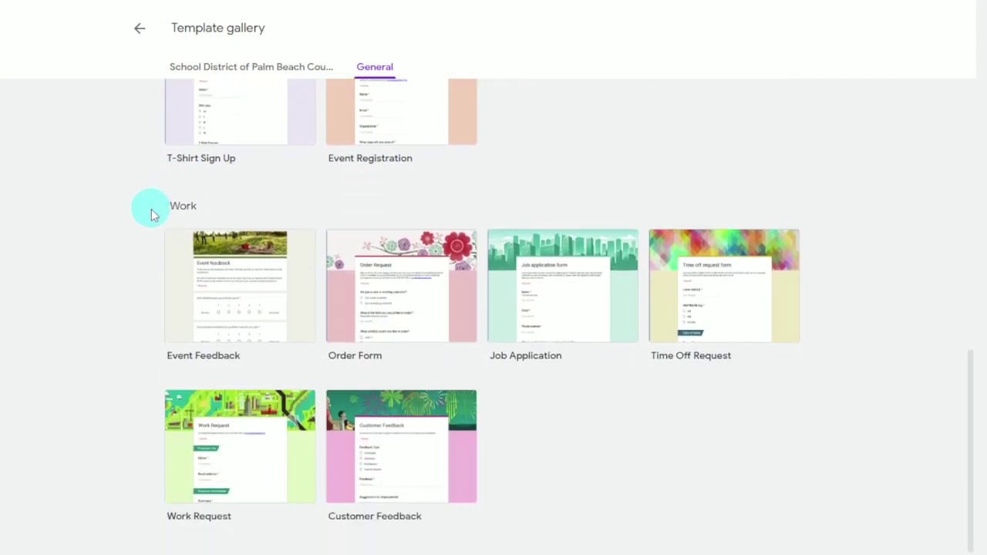
scroll(148, 220, up, 8)
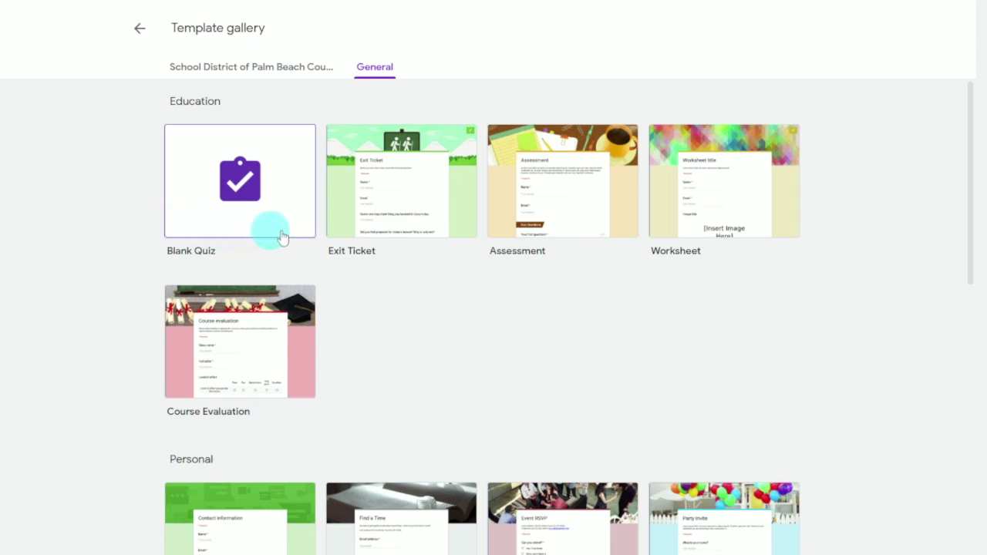
- Create a form from the Assessment template and review its sample questions
click(547, 197)
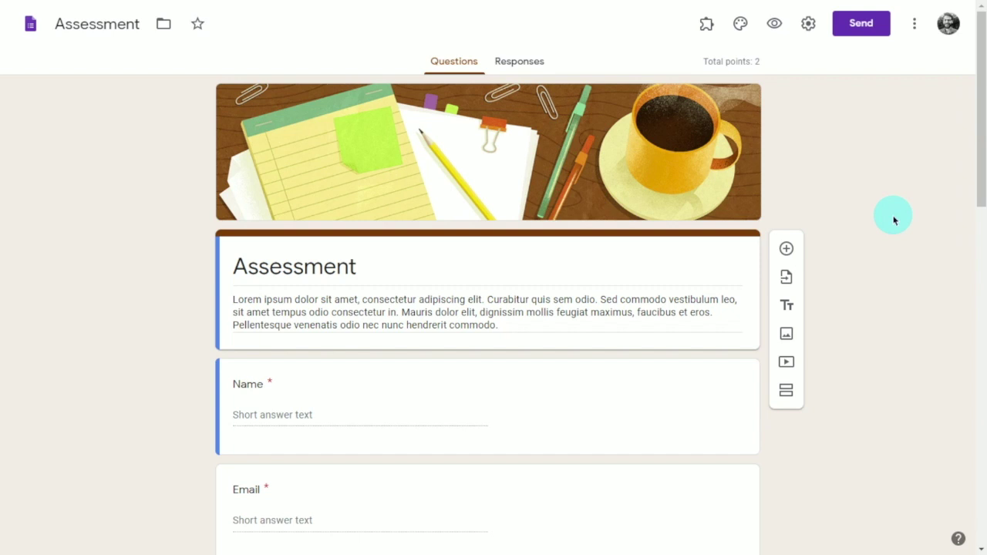
scroll(893, 220, down, 5)
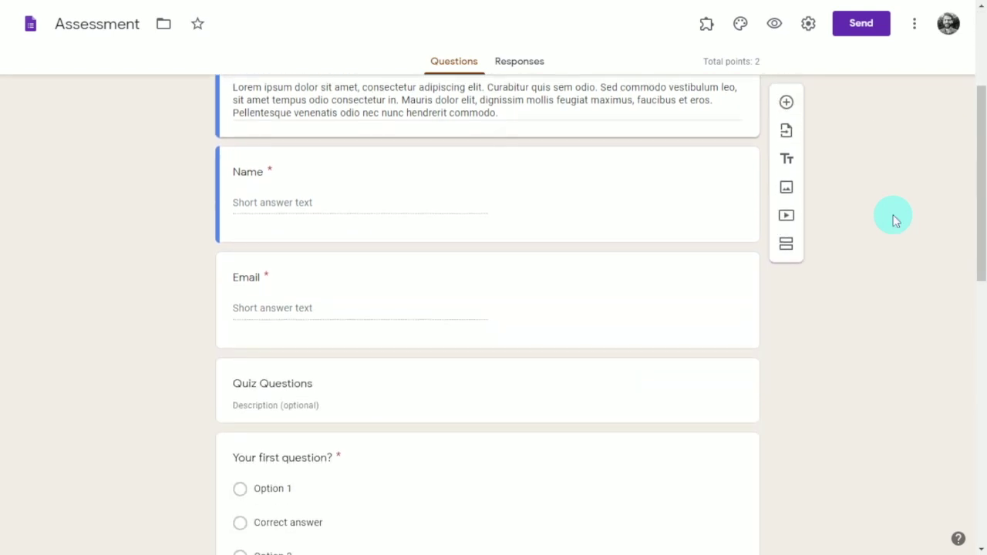
scroll(893, 220, down, 4)
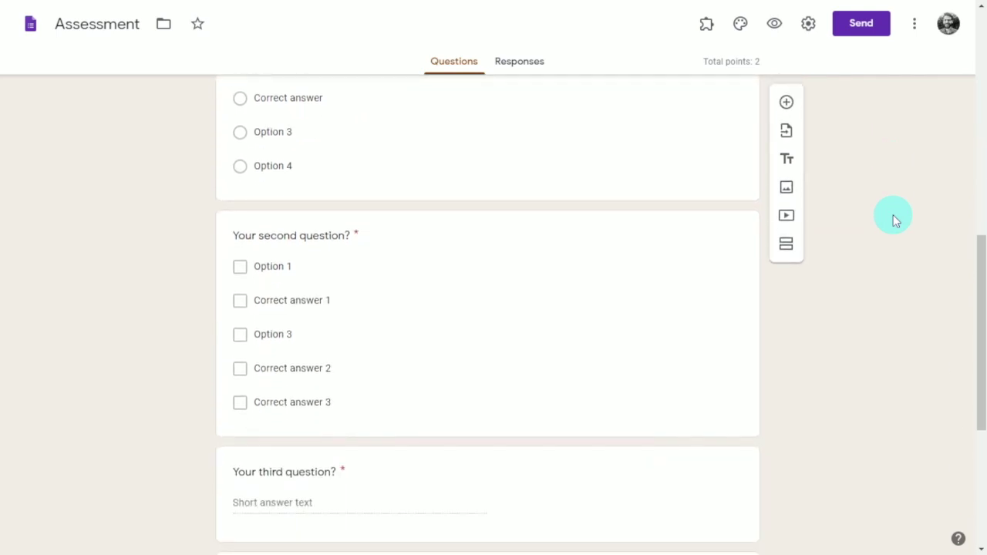
scroll(893, 220, up, 10)
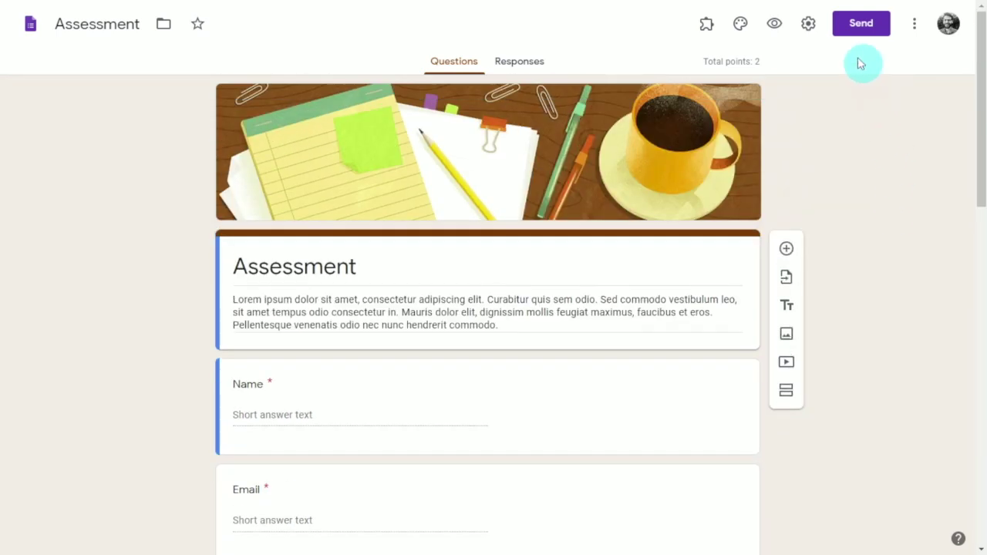
- Turn Make this a quiz off and back on in the form's quiz settings, and save them
click(807, 25)
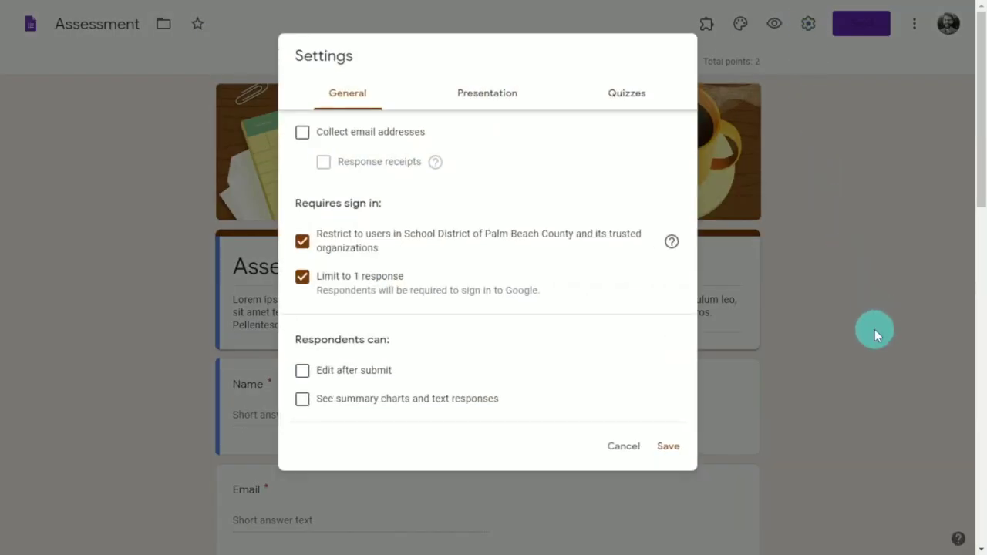
click(628, 92)
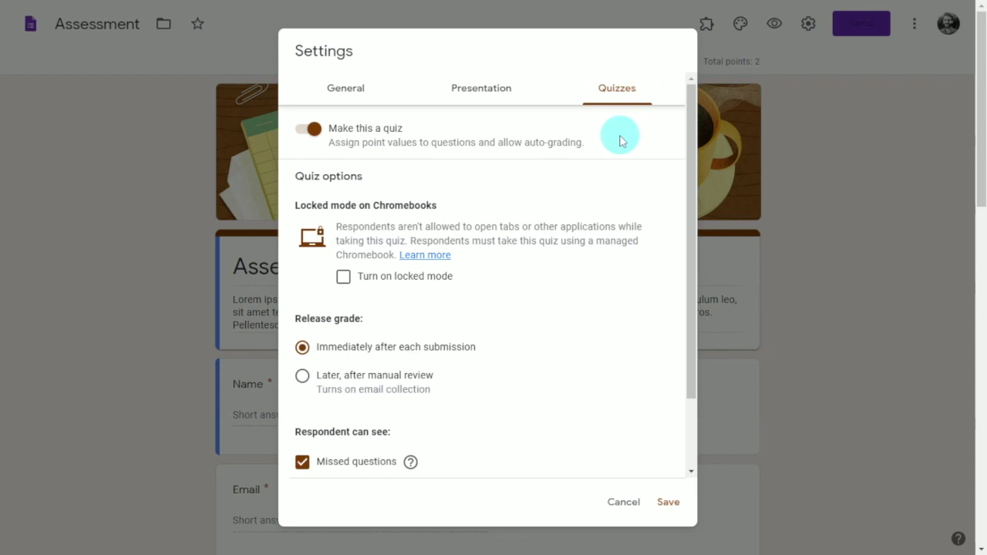
click(306, 134)
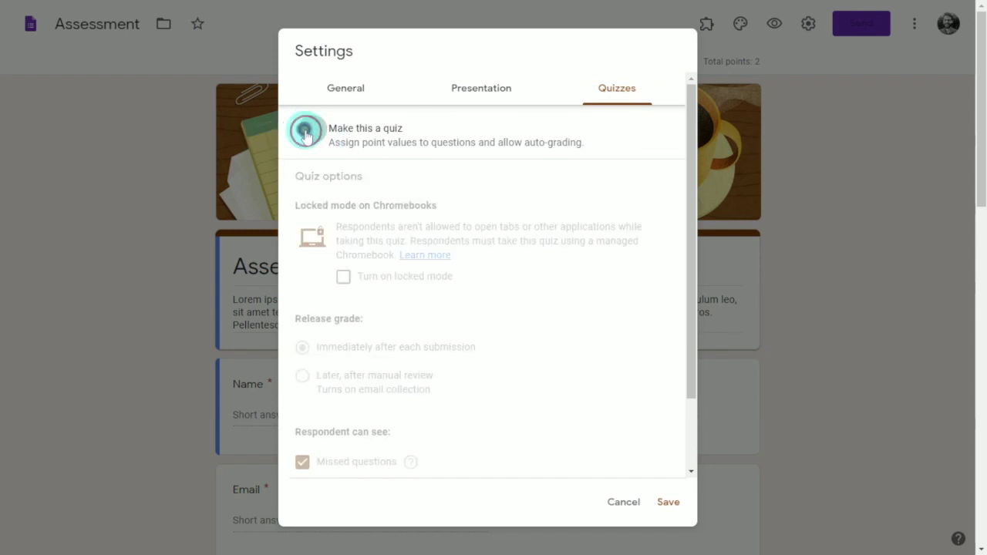
click(306, 129)
click(668, 502)
- Below Quiz Questions, add a multiple-choice question, "What is the Answer to the Ultimate Question of Life, the Universe, and Everything?", with option 42
scroll(693, 468, down, 5)
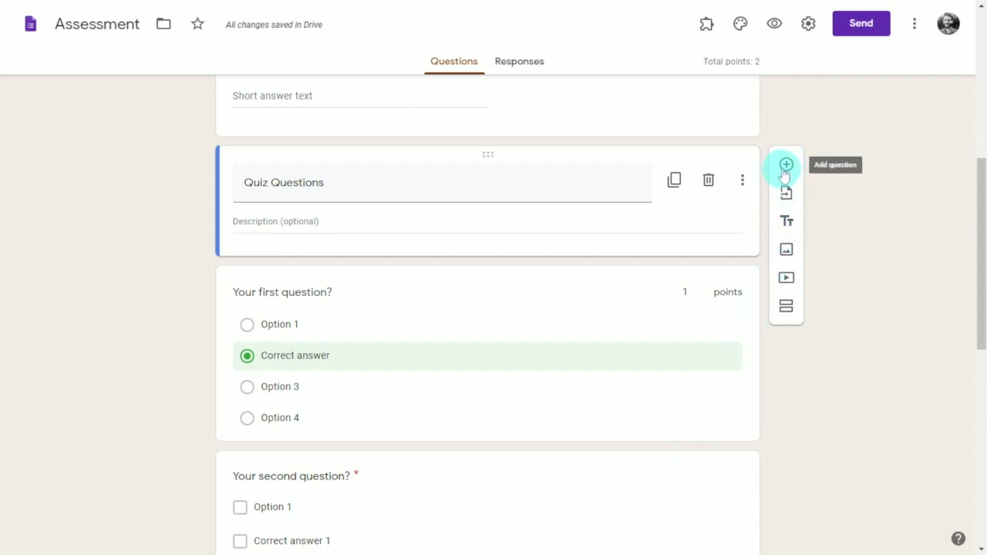
click(786, 166)
click(360, 256)
text(What is the Answer to the Ultimate Question of Life, the Universe, and Everything?)
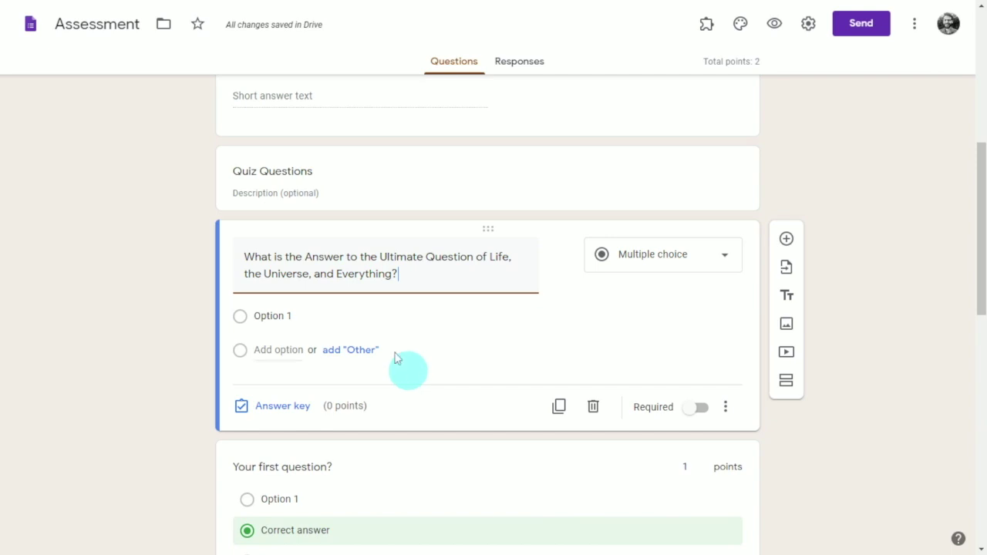
click(264, 316)
text(42)
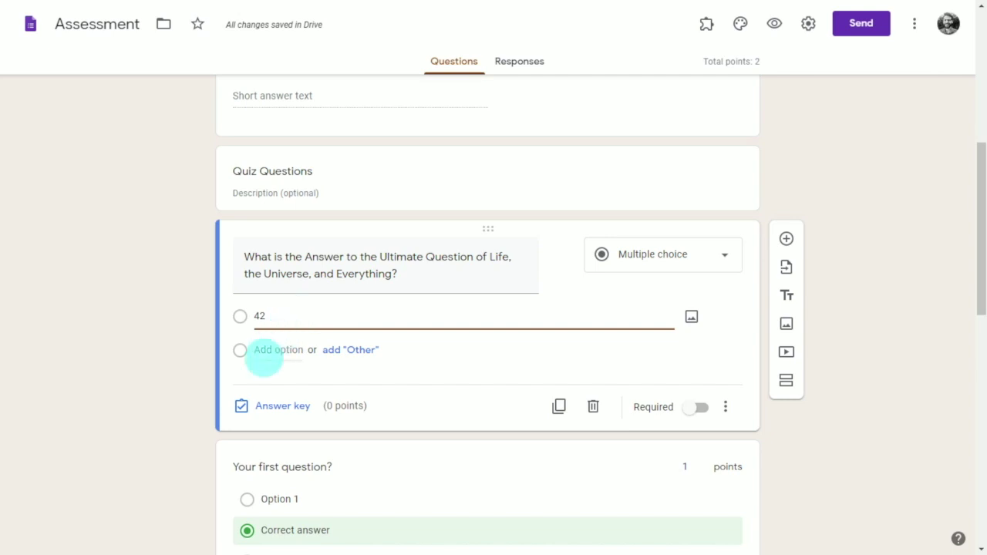
- Mark 42 as the correct answer in the new question's answer key and make it worth 2 points
click(282, 408)
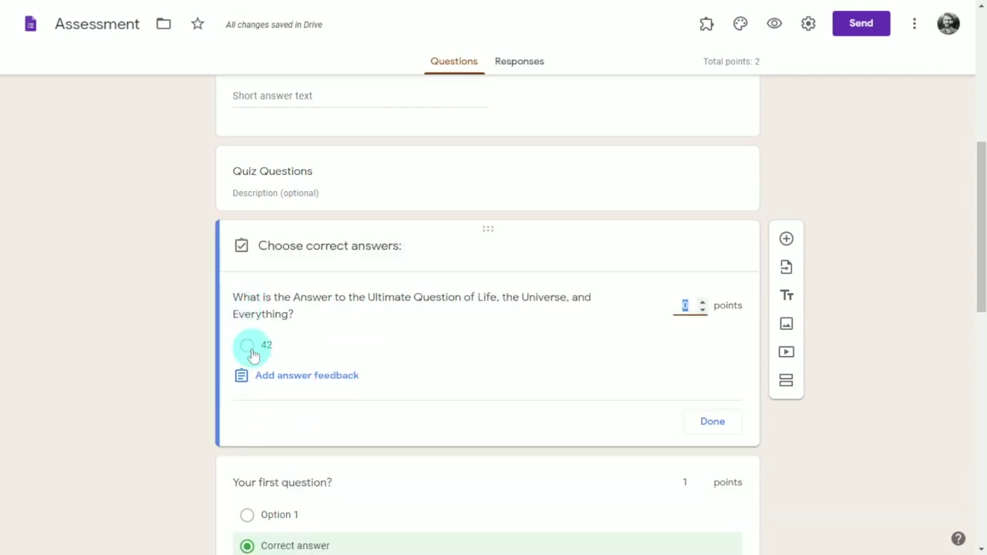
click(251, 348)
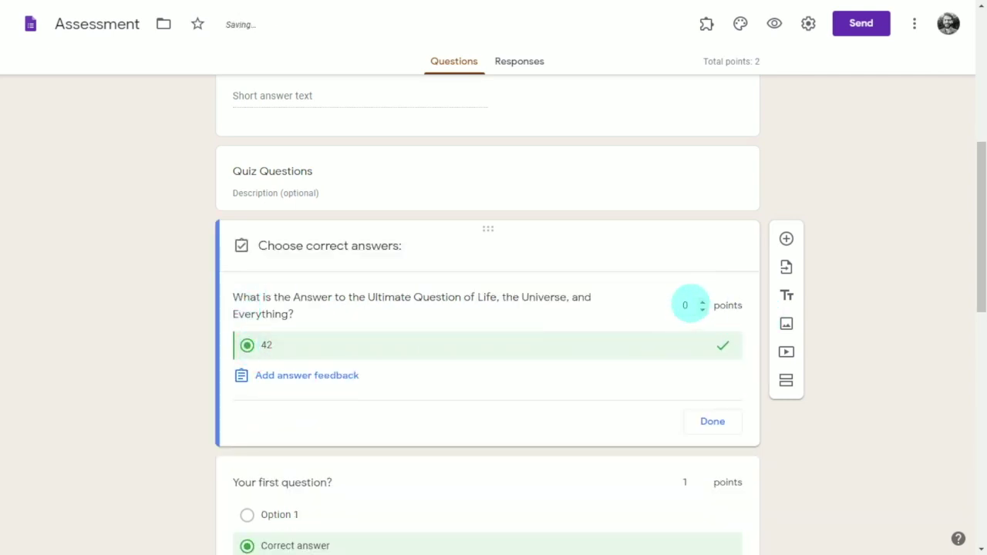
click(702, 307)
click(702, 307)
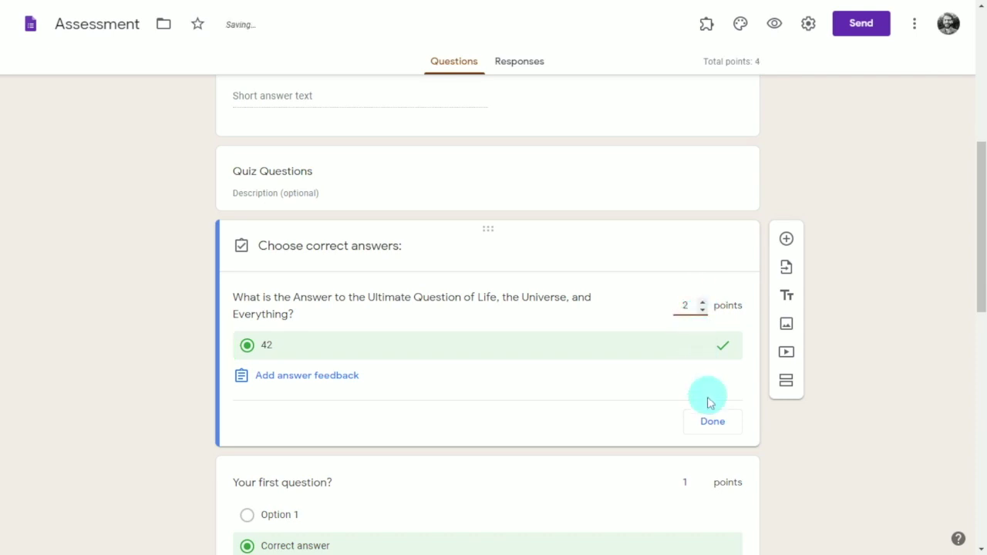
click(710, 424)
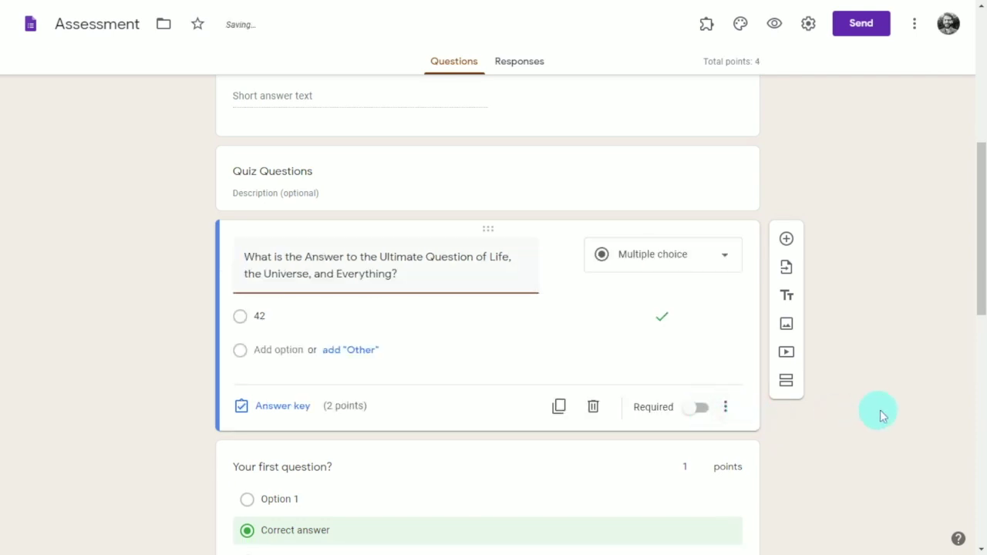
- Review the remaining sample questions and text section of the Assessment form
scroll(904, 420, down, 3)
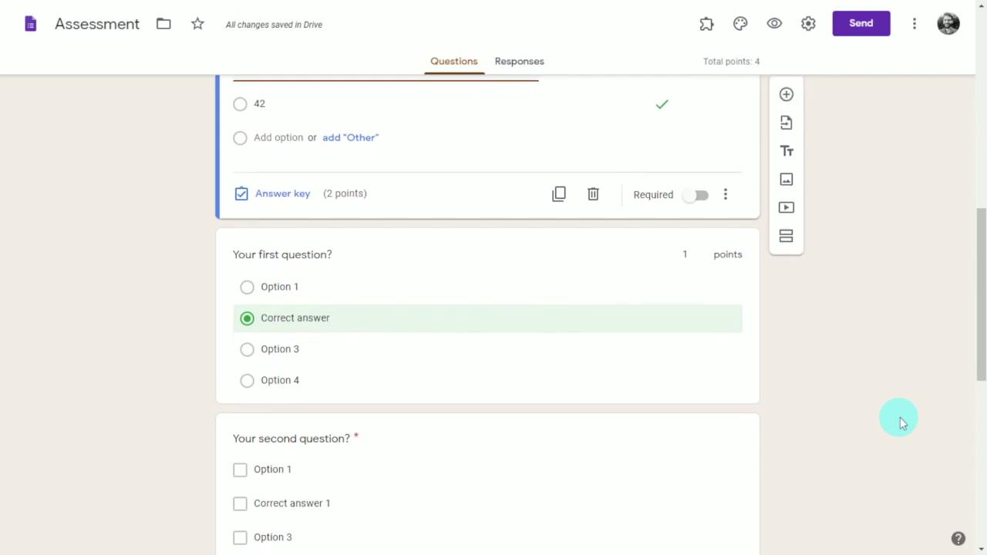
scroll(904, 420, down, 3)
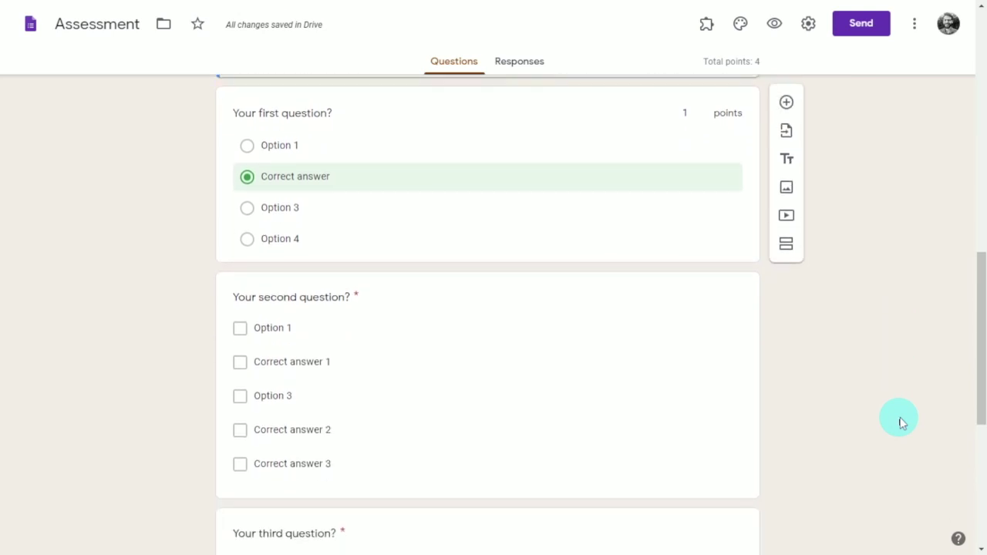
scroll(902, 421, down, 4)
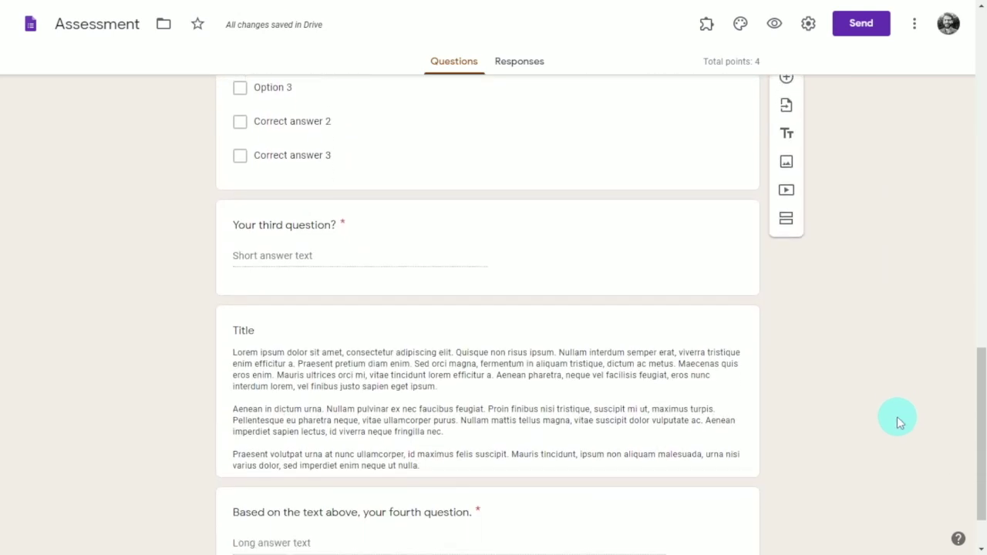
scroll(899, 422, up, 10)
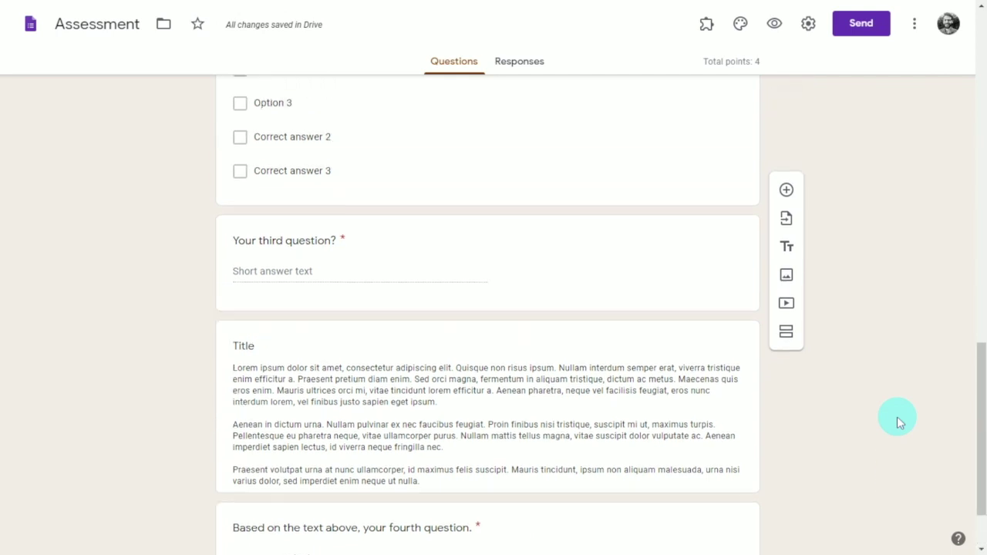
scroll(897, 417, up, 6)
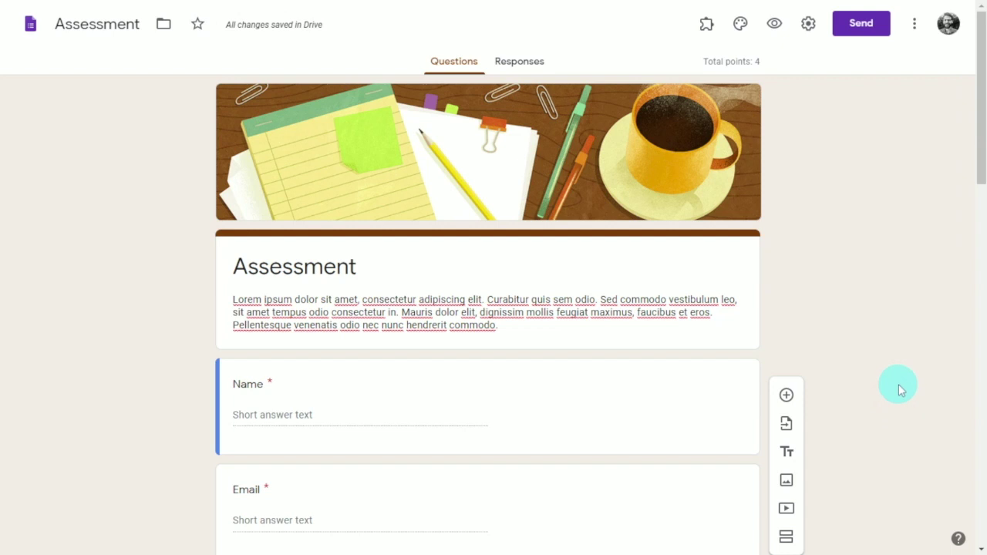
- View the Assessment form's responses and the response summary of the Per. 3 "The Fish" Questions form
click(529, 64)
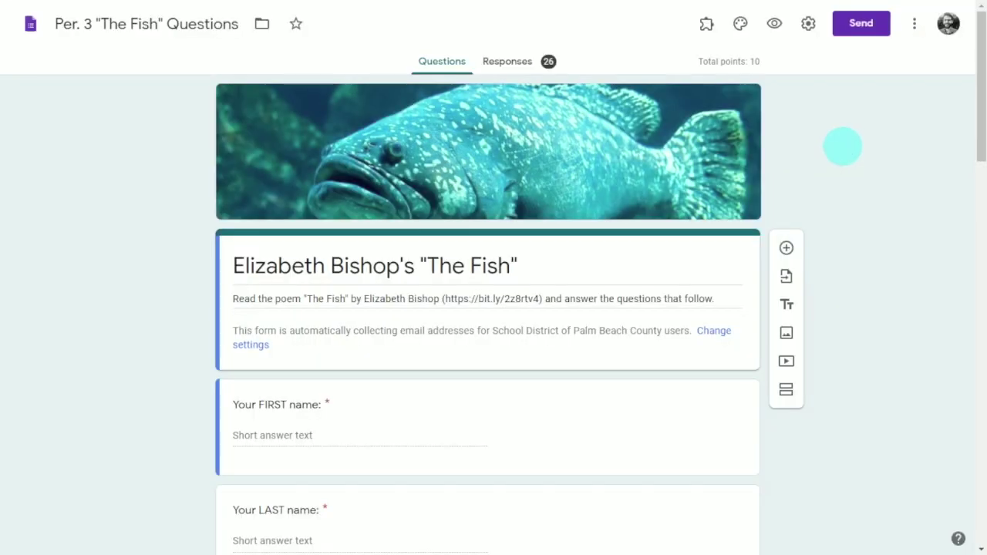
click(505, 61)
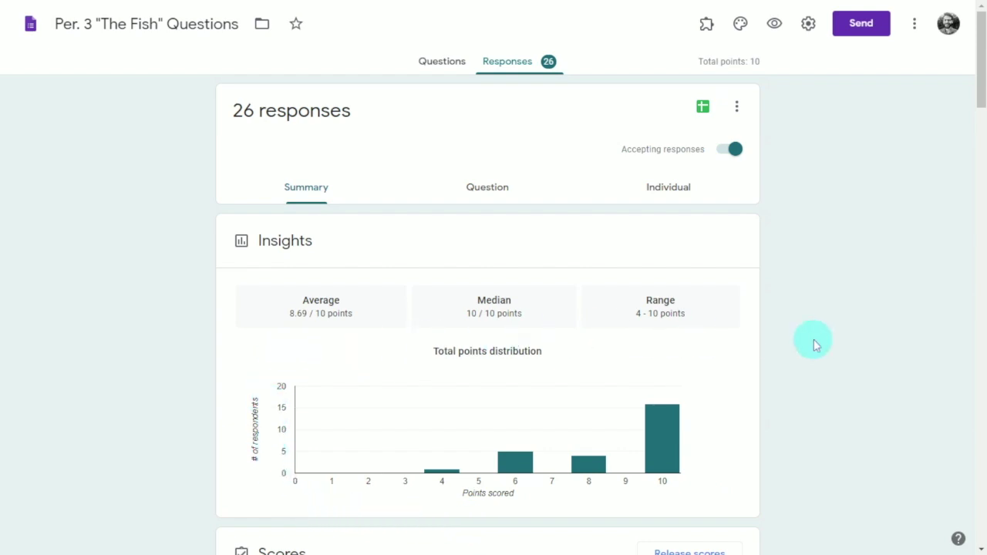
- Review the charts of answers to each question in the response summary of the Per. 3 "The Fish" Questions form
scroll(803, 337, down, 15)
scroll(804, 336, down, 4)
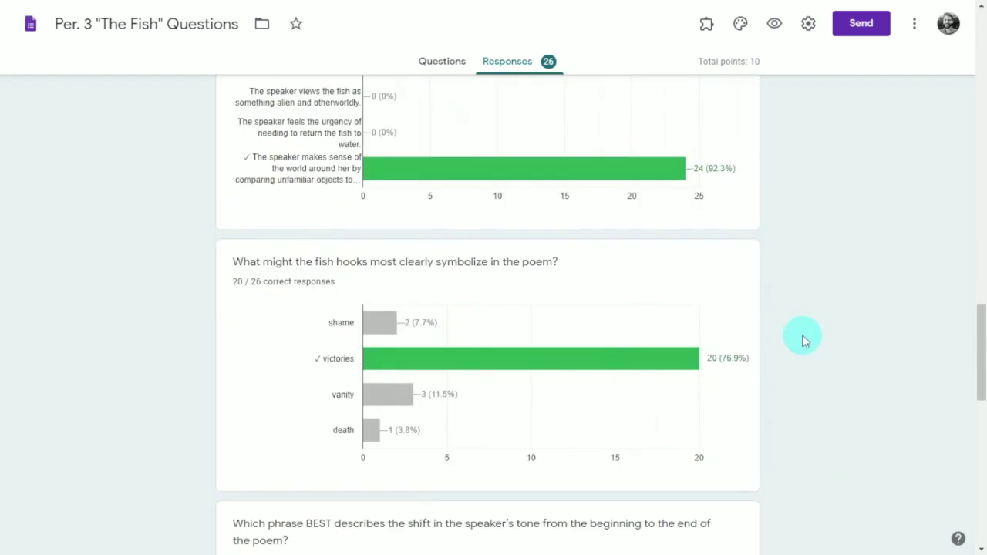
scroll(804, 319, up, 2)
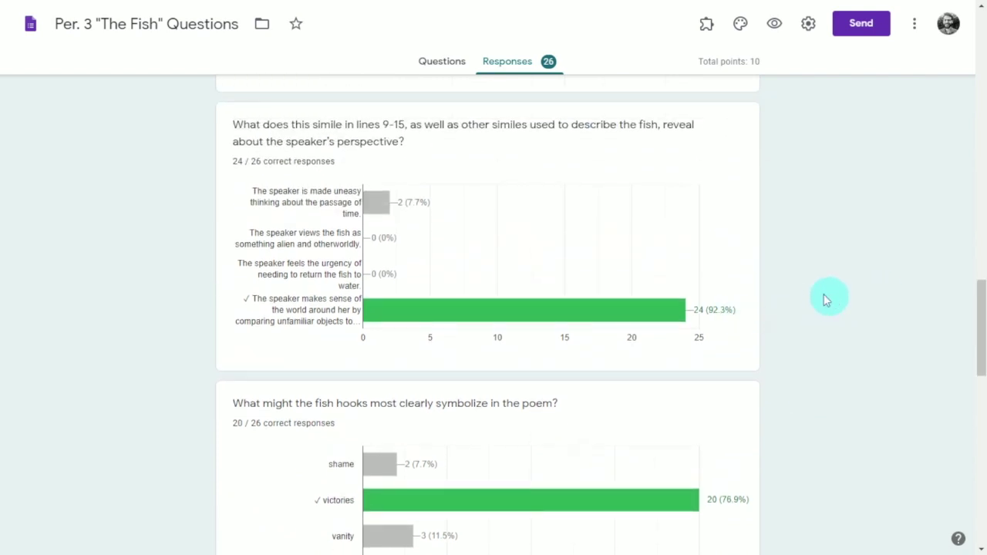
scroll(807, 313, down, 2)
scroll(807, 314, down, 6)
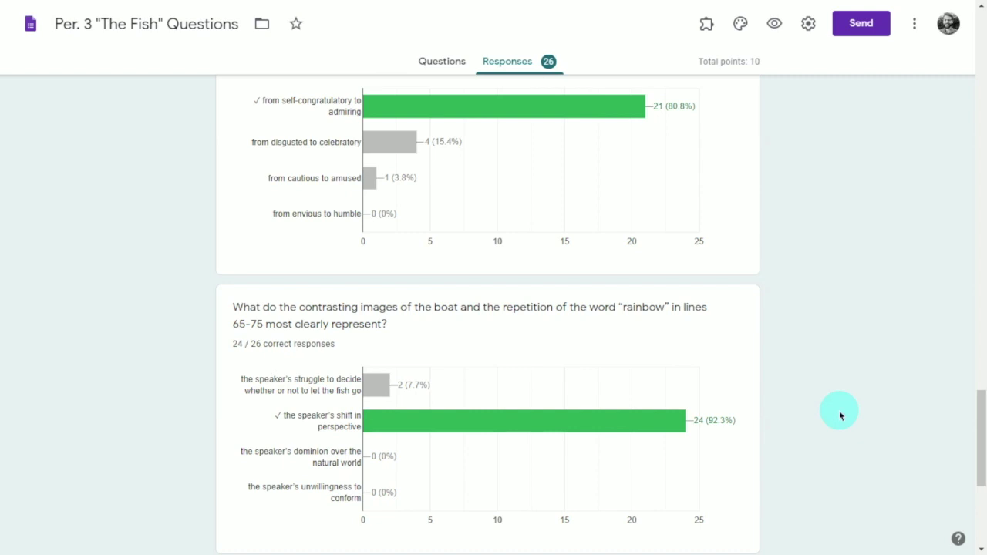
scroll(840, 415, up, 12)
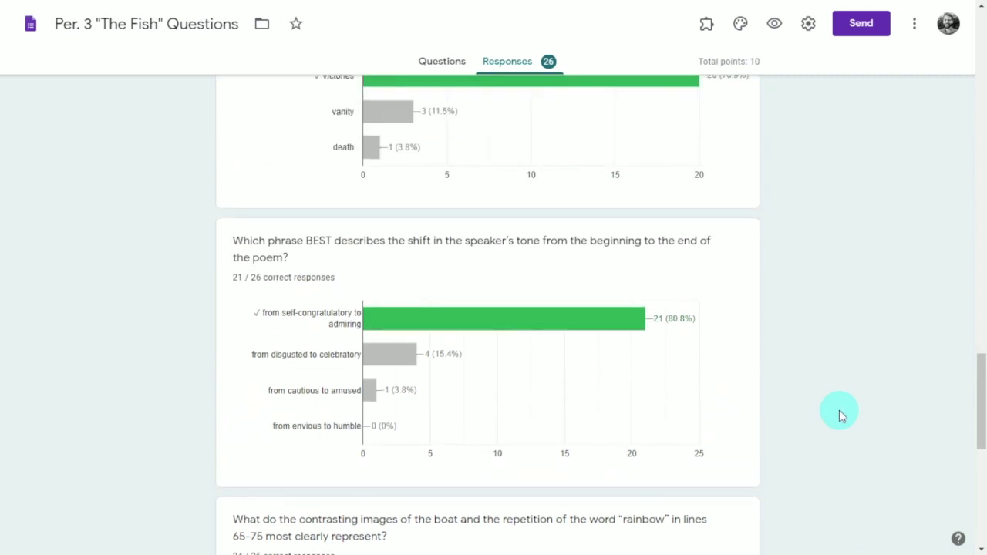
scroll(841, 415, up, 15)
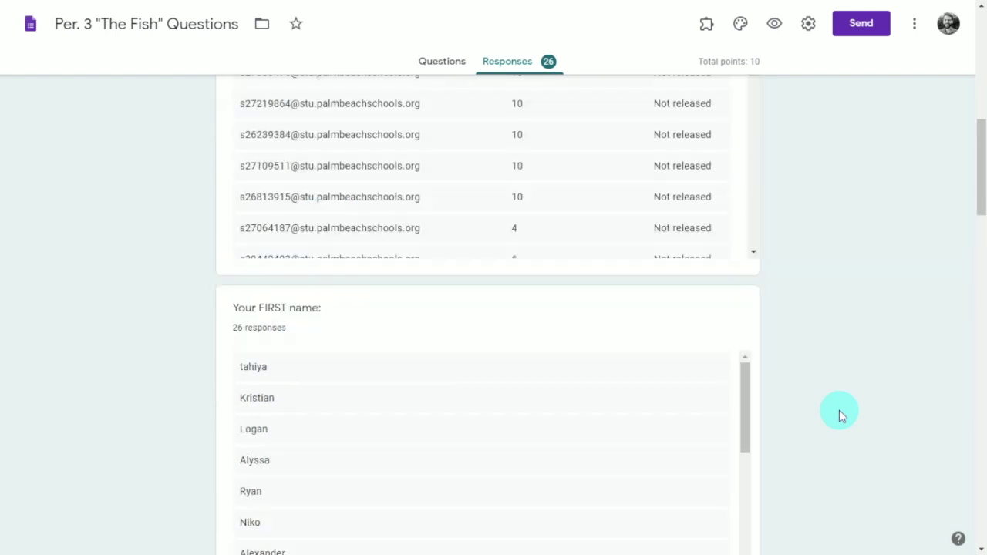
- Read through the questions of the Per. 3 "The Fish" Questions form, including the poem excerpt and multiple-choice items
click(440, 63)
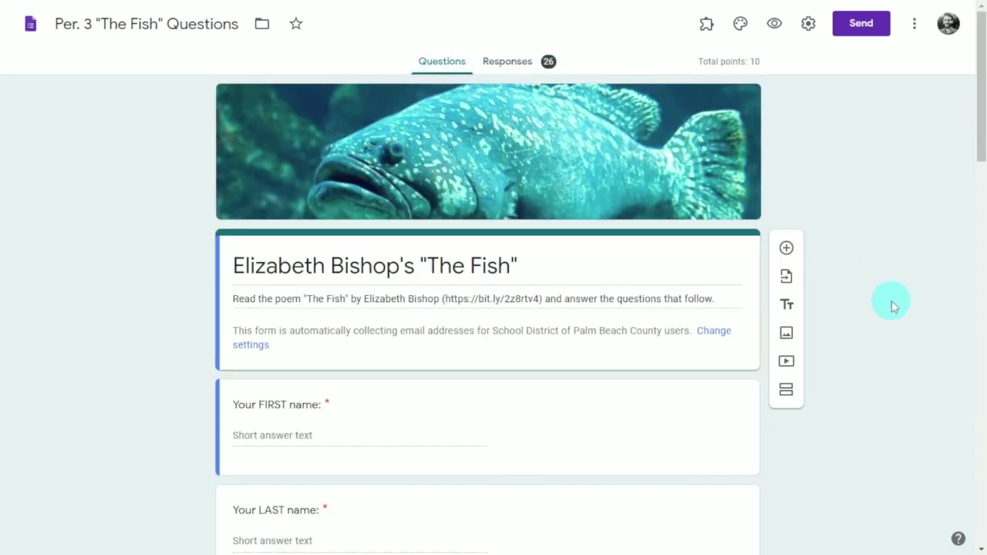
scroll(892, 308, down, 8)
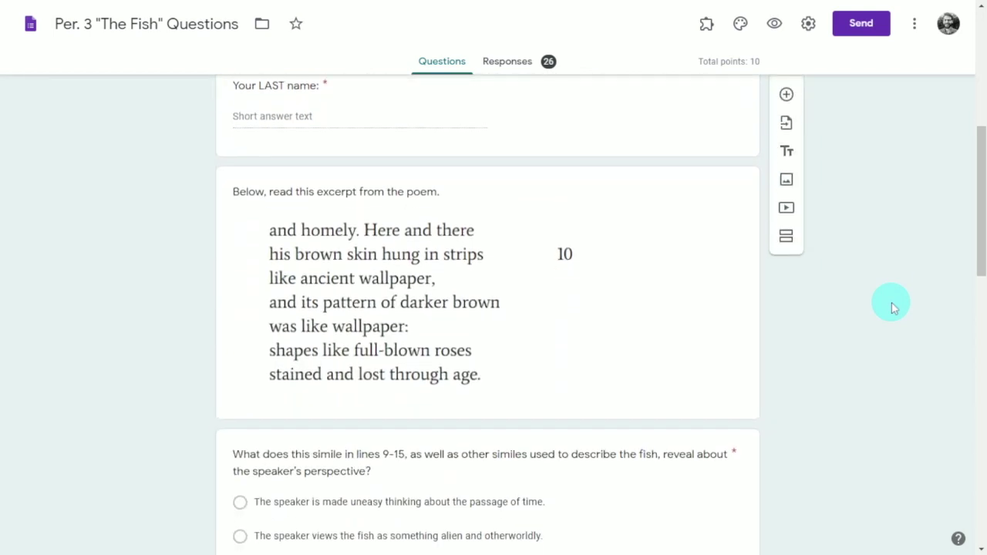
scroll(893, 308, down, 5)
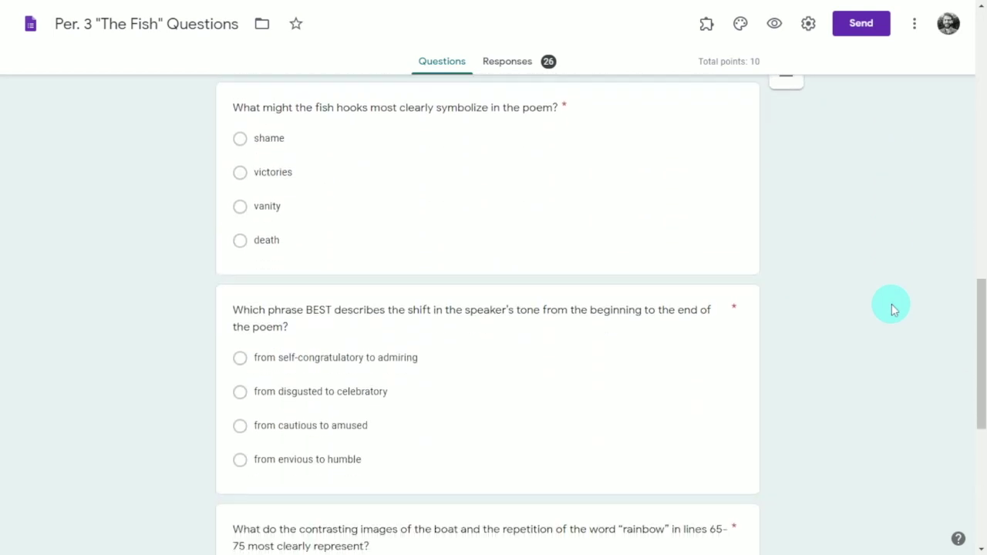
scroll(892, 308, down, 5)
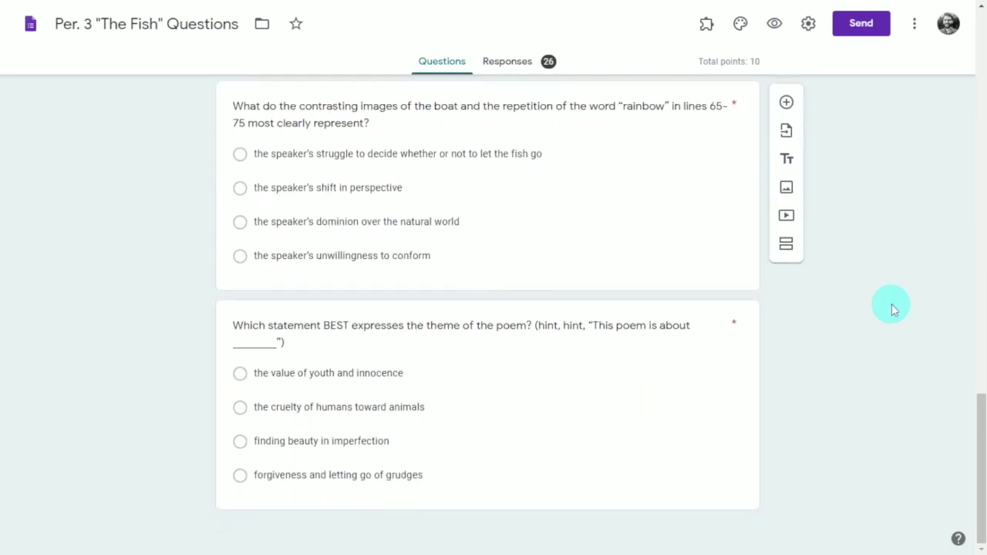
scroll(892, 305, up, 18)
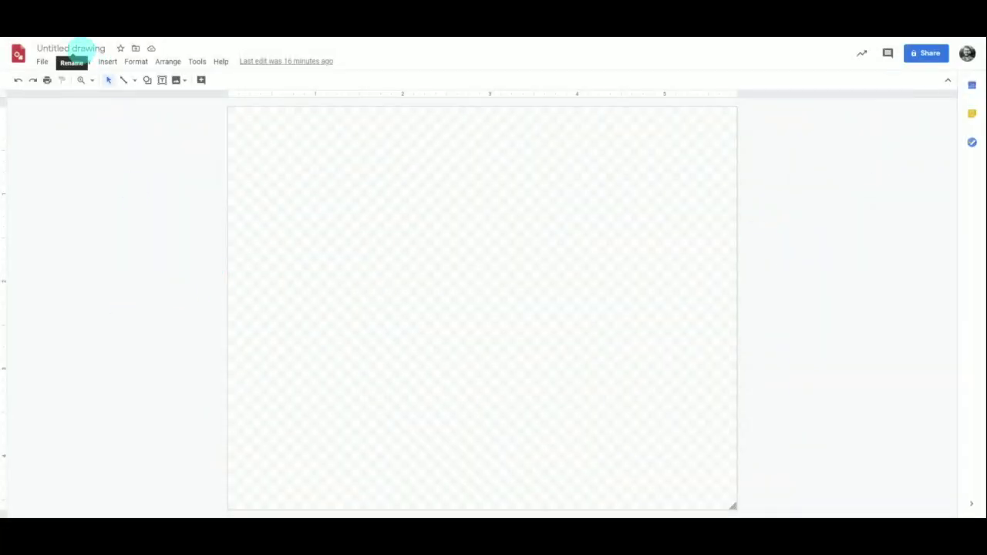
- In Google Drawings, rename the untitled drawing as Venn Diagram
click(84, 48)
text(Venn Diagram)
click(126, 234)
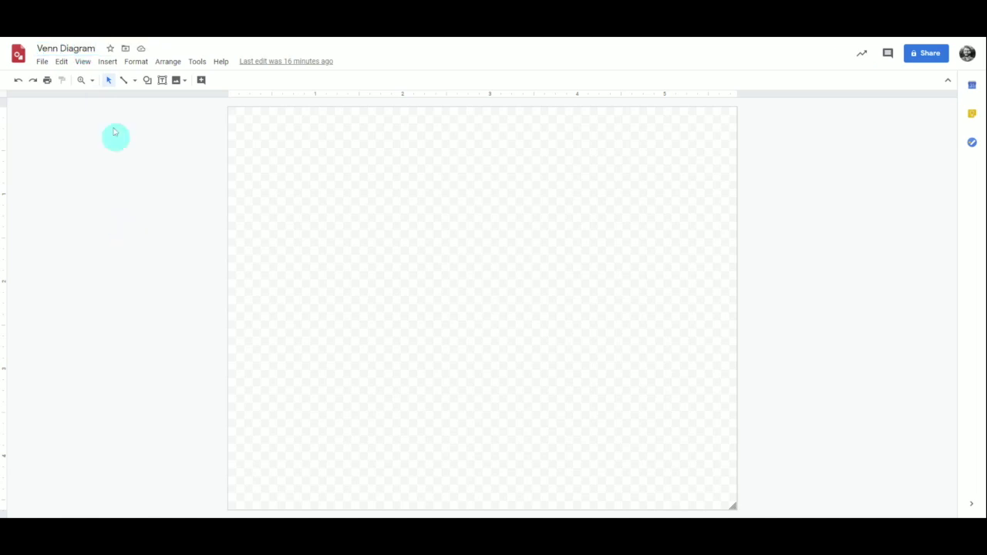
- Draw a circle on the canvas, duplicate it, and place the two circles side by side so they overlap in the middle
click(108, 61)
mouse_move(125, 113)
mouse_move(285, 121)
click(294, 141)
drag(286, 178, 526, 417)
key(ctrl+d)
mouse_move(443, 308)
mouse_down()
mouse_move(563, 289)
mouse_move(596, 301)
mouse_up()
drag(594, 300, 592, 286)
drag(400, 298, 372, 297)
drag(556, 295, 561, 299)
- Give the left circle a light blue custom fill with partial transparency
click(339, 253)
click(202, 80)
click(216, 240)
drag(533, 332, 496, 335)
click(522, 360)
click(202, 81)
click(216, 241)
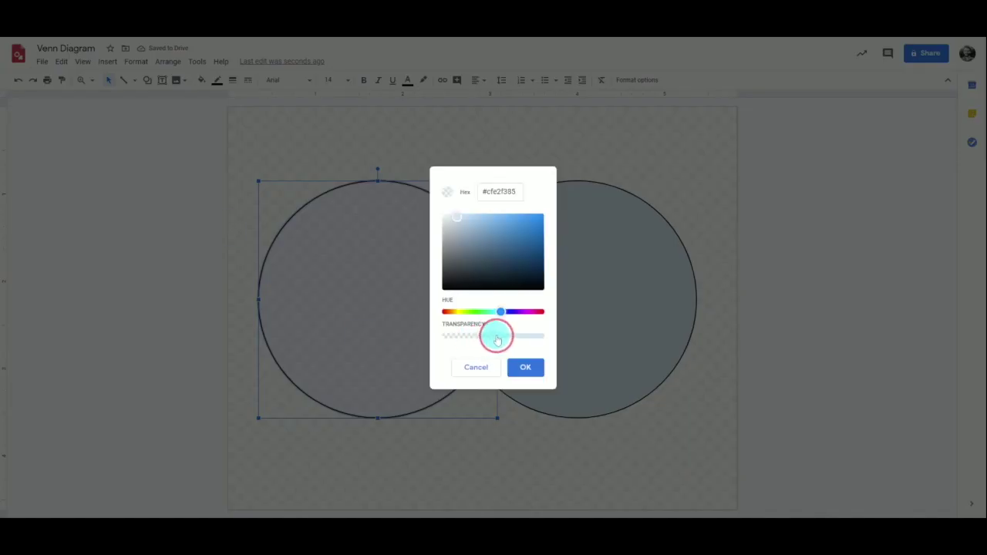
click(525, 368)
- Give the right circle a light red custom fill with partial transparency and shift it slightly closer to the left circle
click(532, 308)
click(202, 81)
click(217, 241)
click(448, 311)
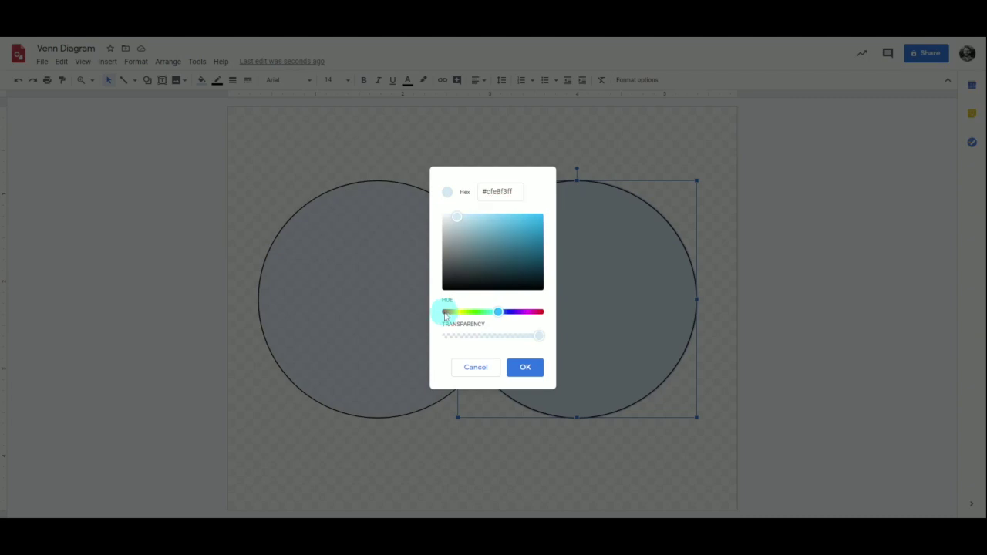
click(540, 337)
click(525, 367)
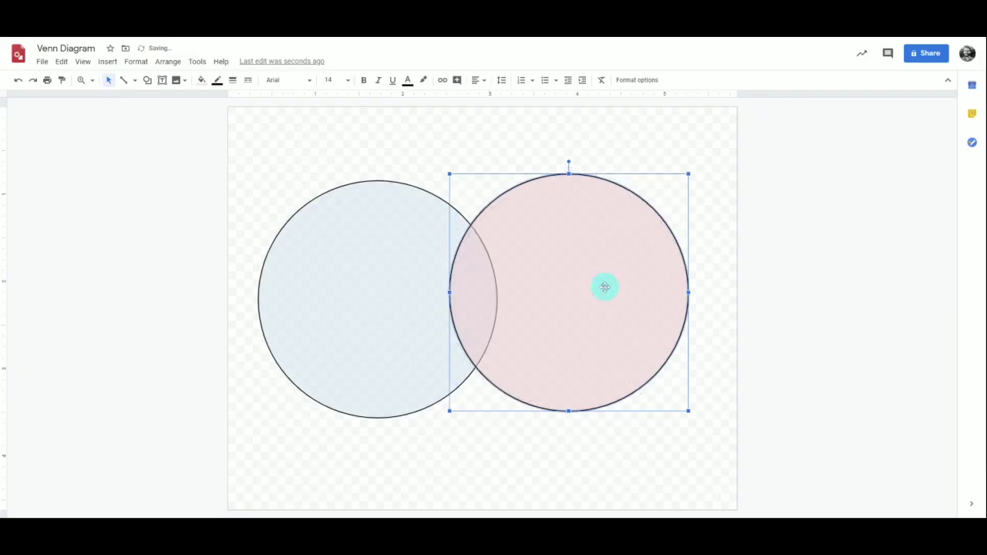
- Add a text box above the circles with the title "Venn Diagram"
click(162, 79)
drag(406, 135, 545, 164)
text(Venn )
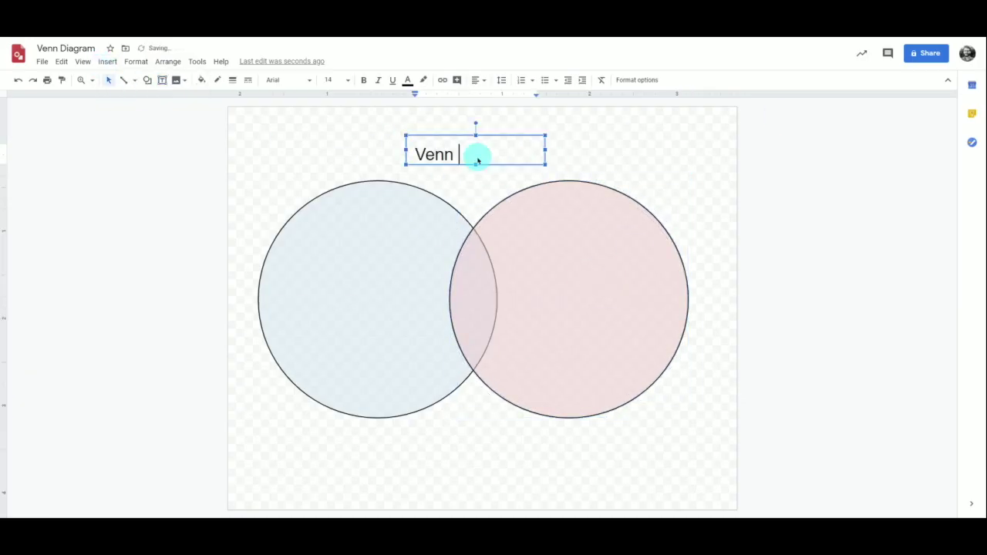
text(Diagram)
- Add a text box near the top of the left circle reading "Topic 1"
click(107, 62)
click(133, 95)
drag(328, 208, 587, 217)
text(Topic 1)
- Copy the Topic 1 label into the right circle and change its text to "Topic 2"
click(406, 209)
key(ctrl+c)
key(ctrl+v)
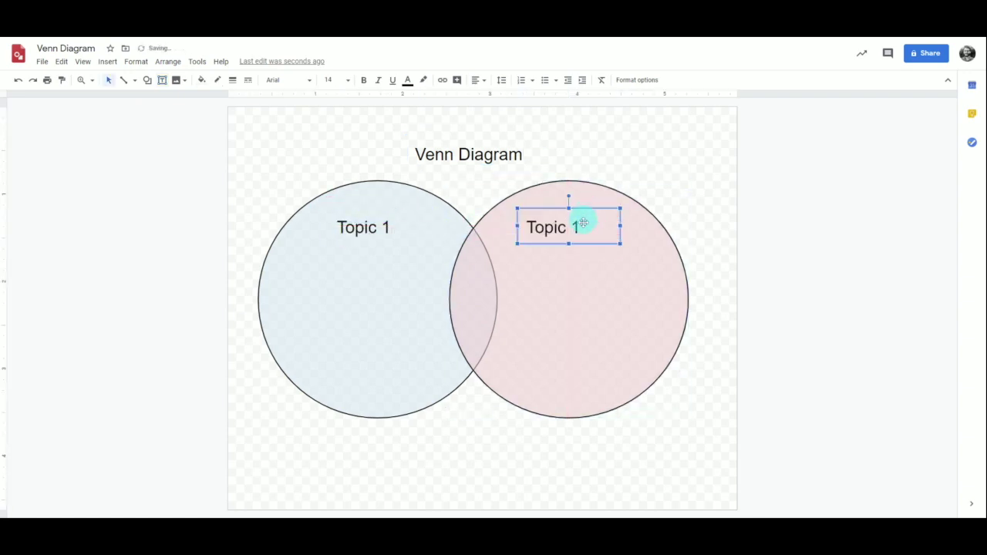
double_click(576, 227)
text(2)
click(677, 172)
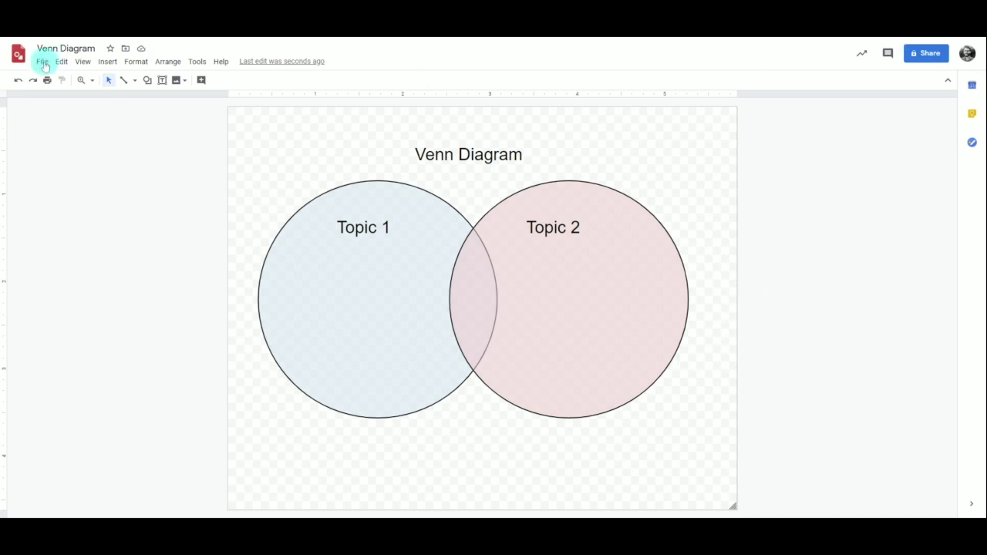
- Search the web for "apple" images and insert the red cartoon apple into the drawing
click(108, 61)
mouse_move(127, 80)
click(289, 99)
text(appl)
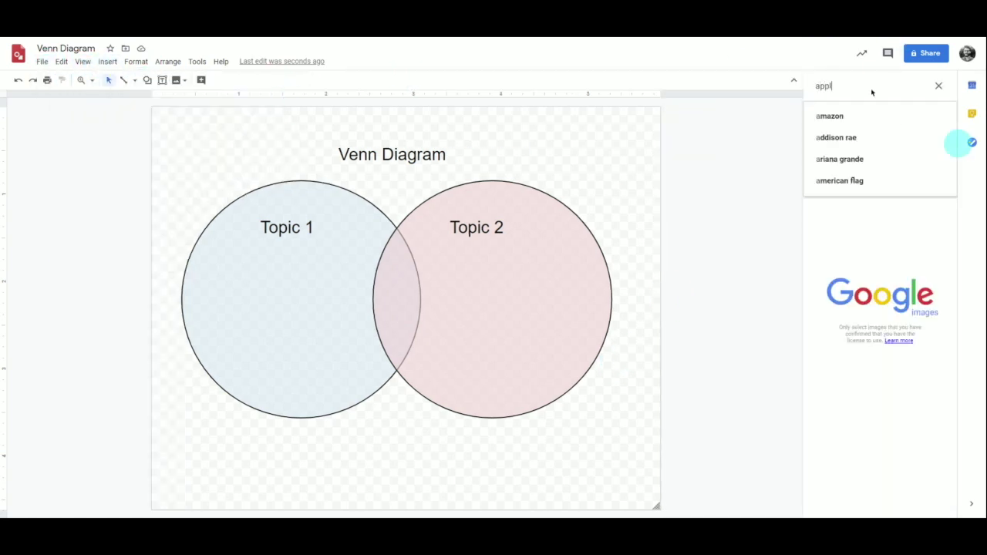
text(e)
key(Return)
click(848, 271)
click(947, 502)
- Shrink the apple image, place it below Topic 1 in the left circle, and send it to the back
drag(527, 446, 157, 155)
drag(83, 138, 286, 291)
drag(294, 262, 297, 324)
right_click(297, 318)
mouse_move(370, 340)
click(521, 393)
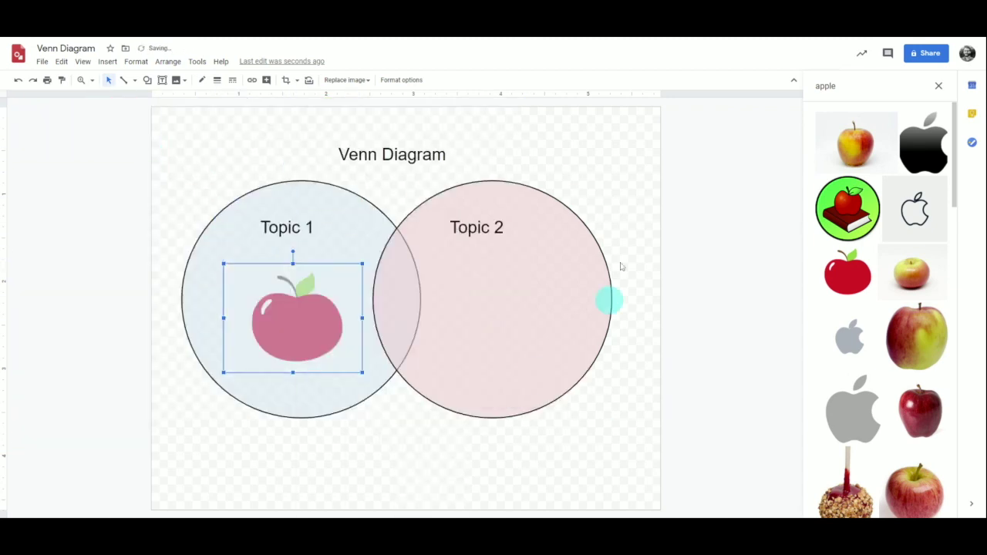
- Search the web for "pineapple" images and insert the whole upright pineapple on a white background into the drawing
click(709, 315)
double_click(828, 86)
text(pineapple)
key(Return)
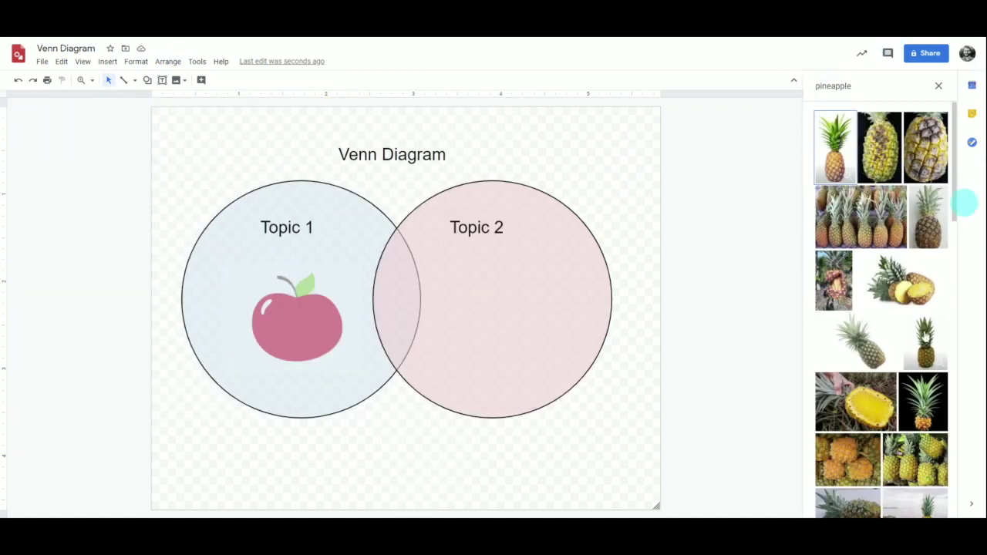
drag(926, 343, 409, 278)
- Shrink the pineapple image, place it below Topic 2 in the right circle, send it to the back, and close the image search
drag(312, 486, 551, 172)
drag(589, 142, 501, 322)
click(534, 263)
click(531, 264)
drag(533, 263, 574, 208)
drag(534, 254, 509, 287)
right_click(495, 310)
mouse_move(563, 340)
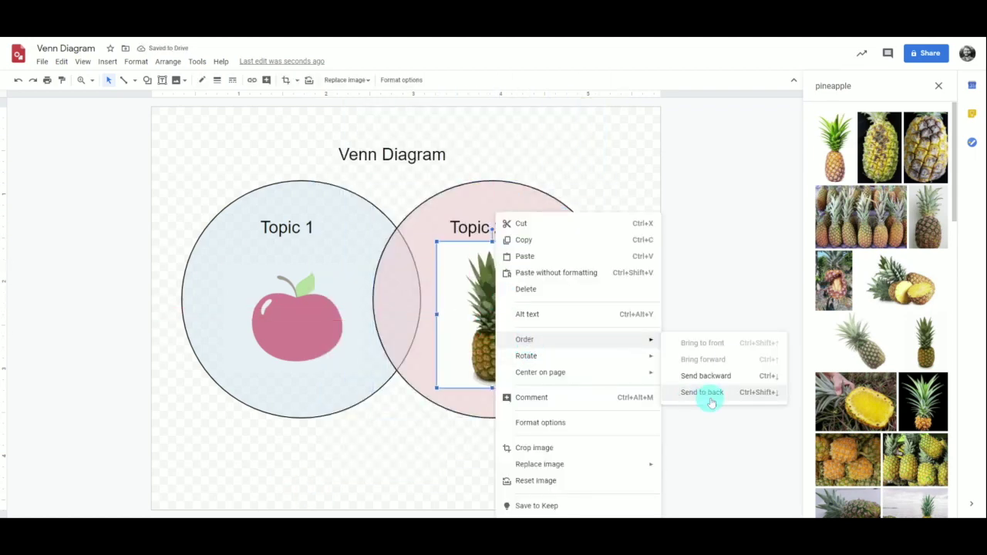
click(702, 393)
click(939, 86)
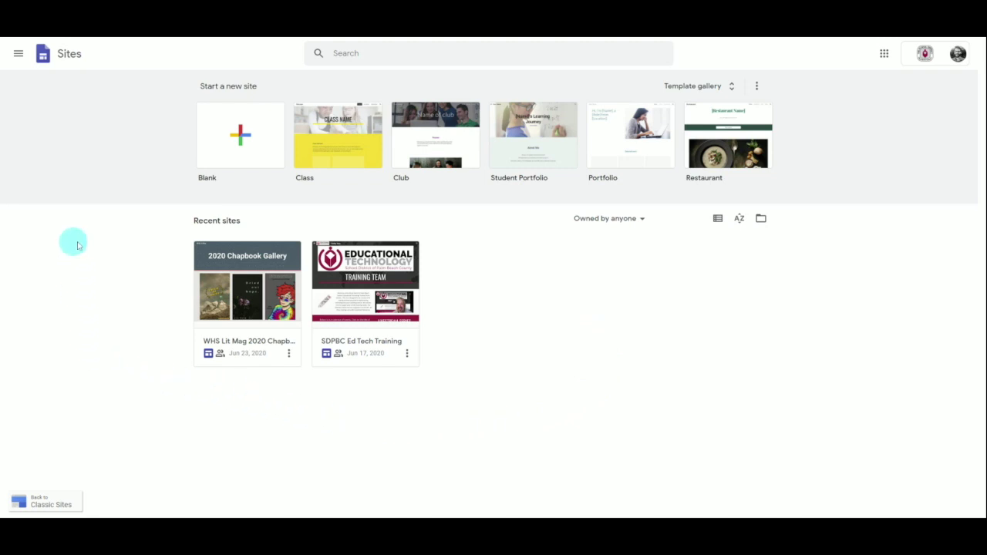
- In Google Sites, browse the Education, Personal and Work templates in the template gallery and return to the recent sites
click(710, 87)
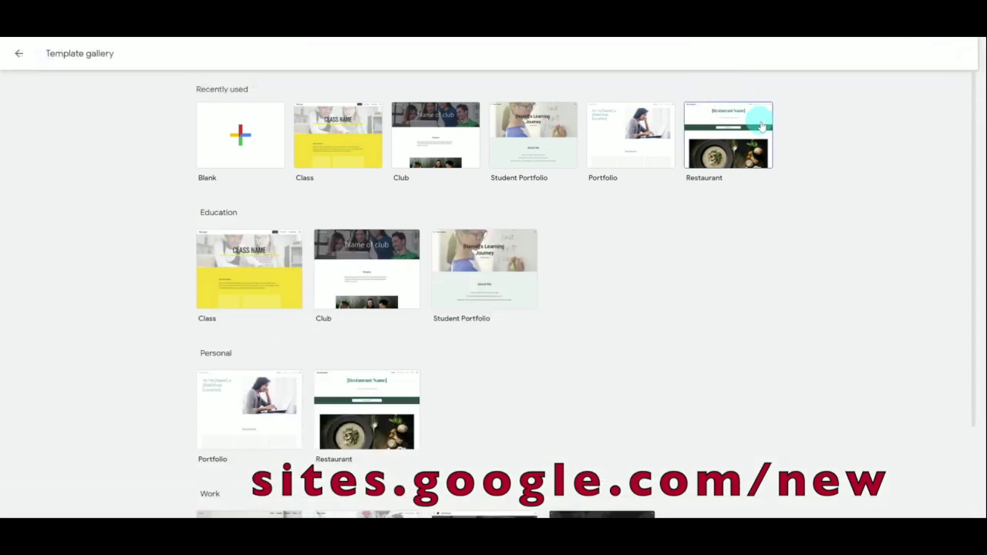
scroll(796, 228, down, 3)
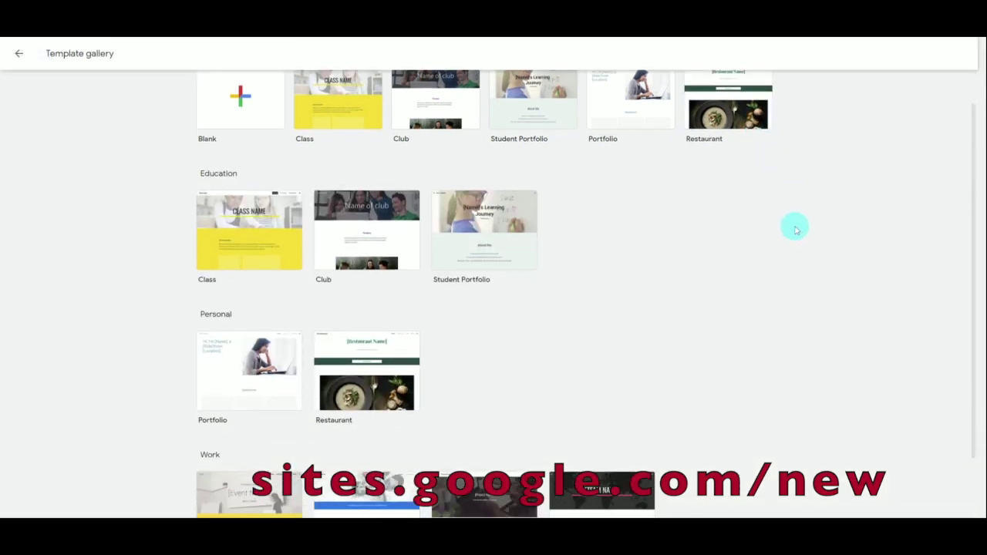
scroll(796, 230, down, 1)
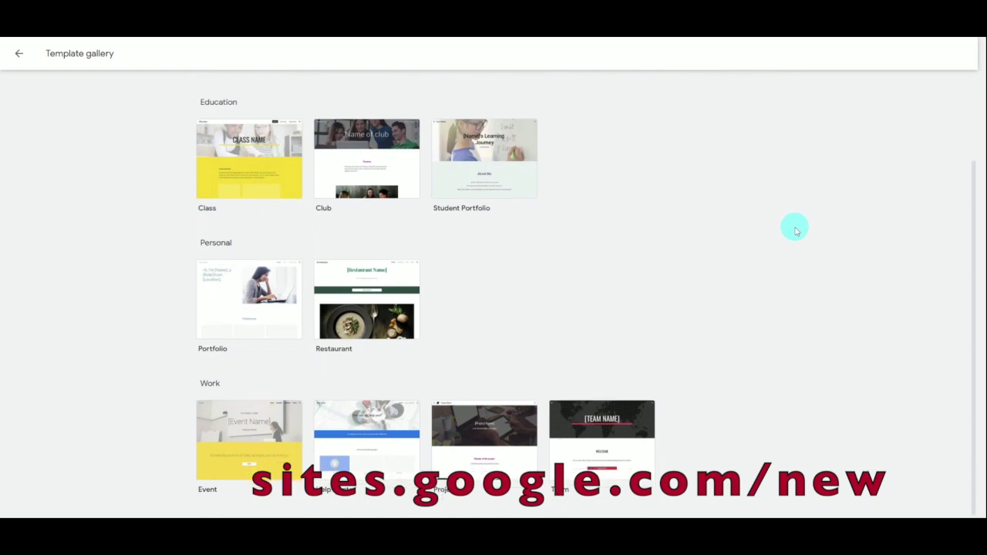
scroll(795, 229, up, 3)
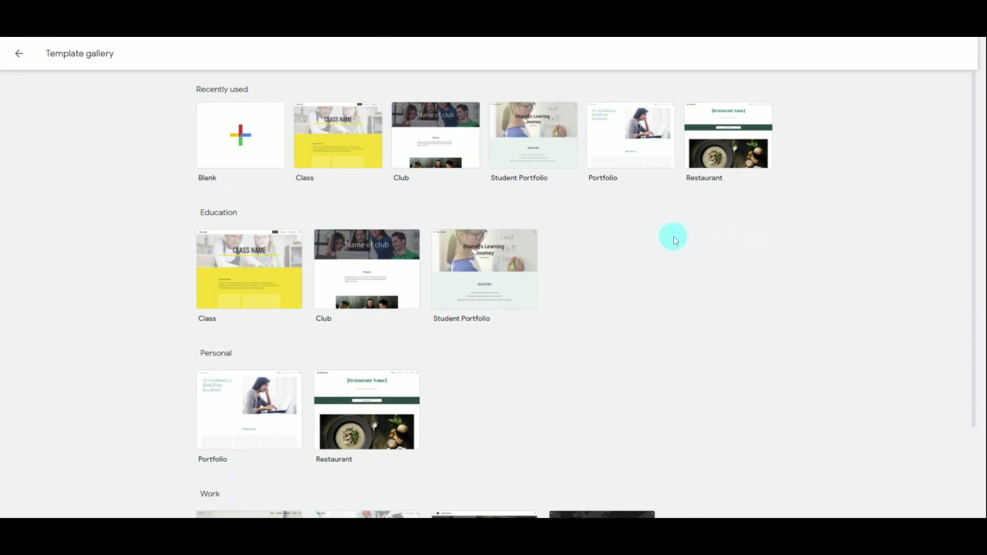
click(16, 55)
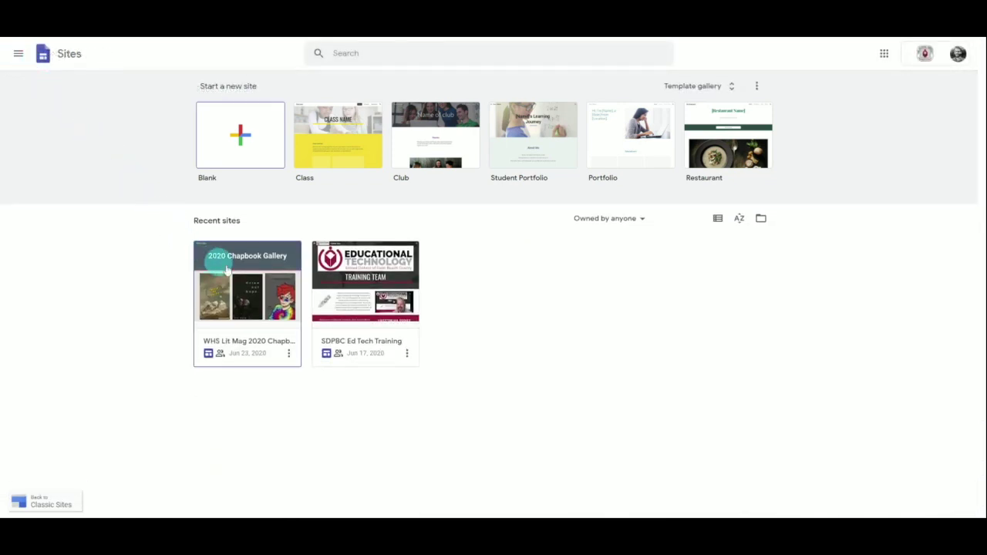
- Open the WHS Lit Mag 2020 Chapbook Gallery site and look over its page of chapbook covers
click(283, 283)
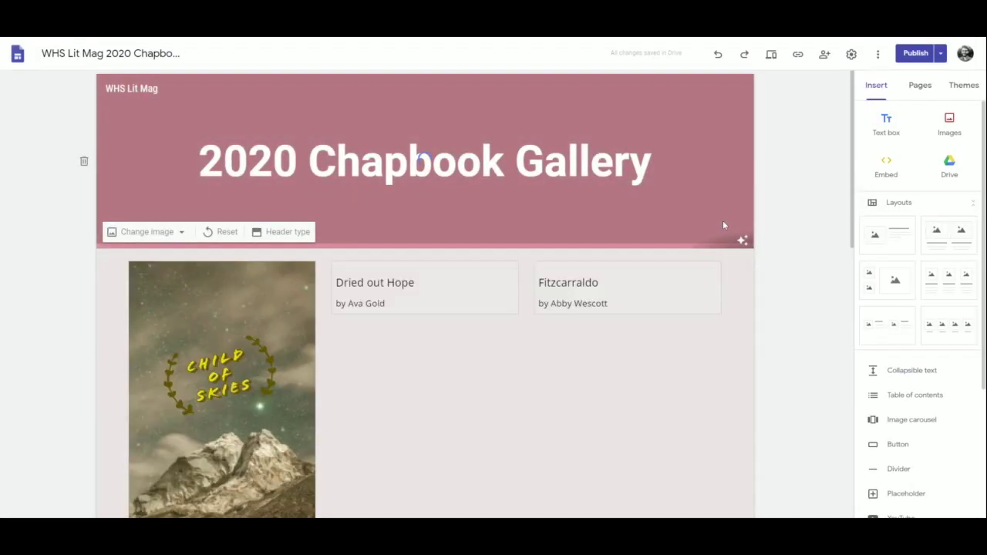
scroll(723, 226, down, 2)
scroll(723, 225, down, 7)
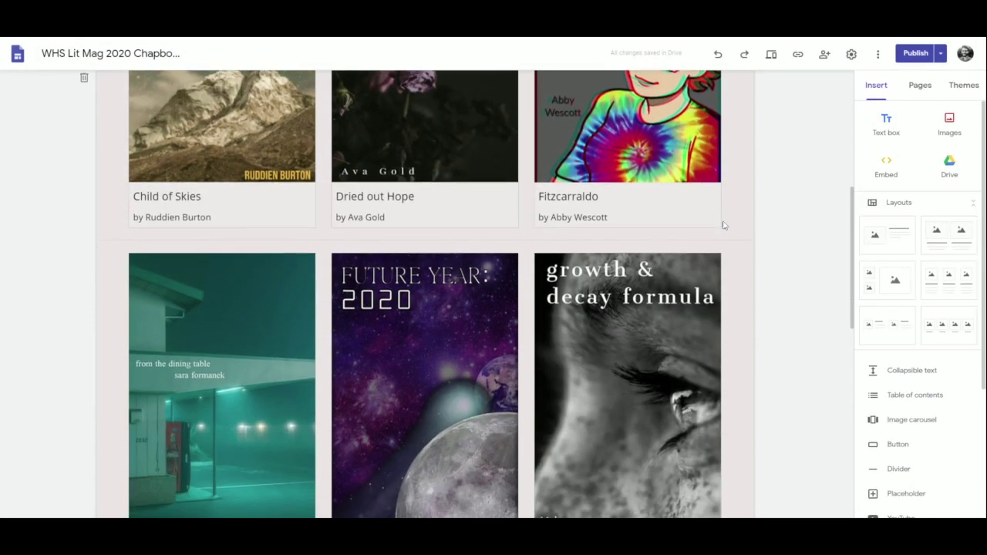
scroll(724, 225, down, 3)
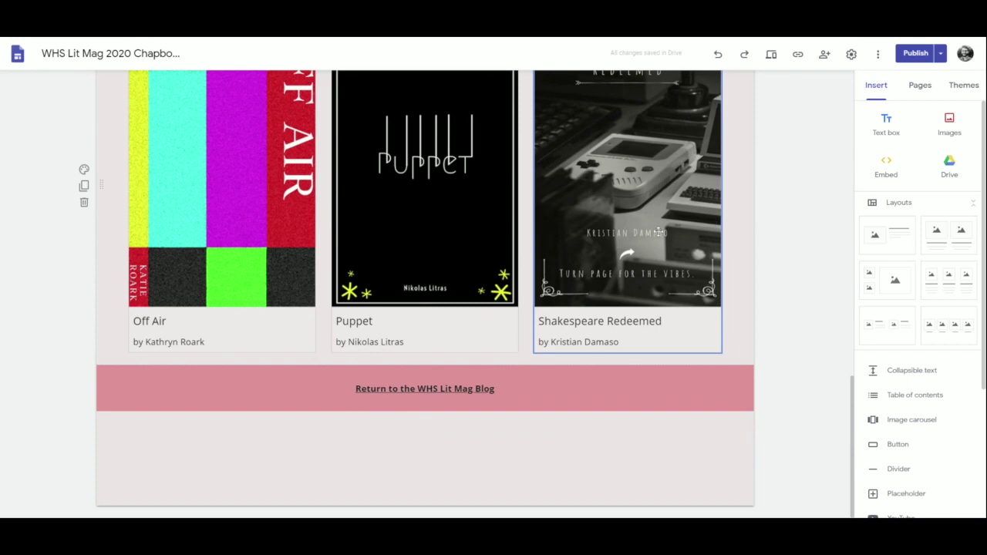
scroll(672, 229, up, 12)
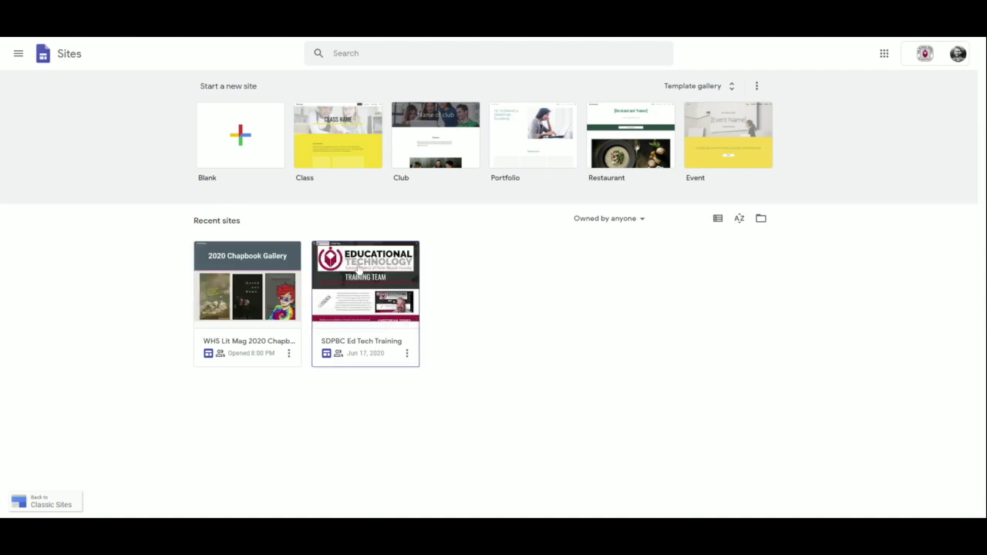
- Open the SDPBC Ed Tech Training site and look over its home page, from the training calendar to the Twitter feeds
click(358, 266)
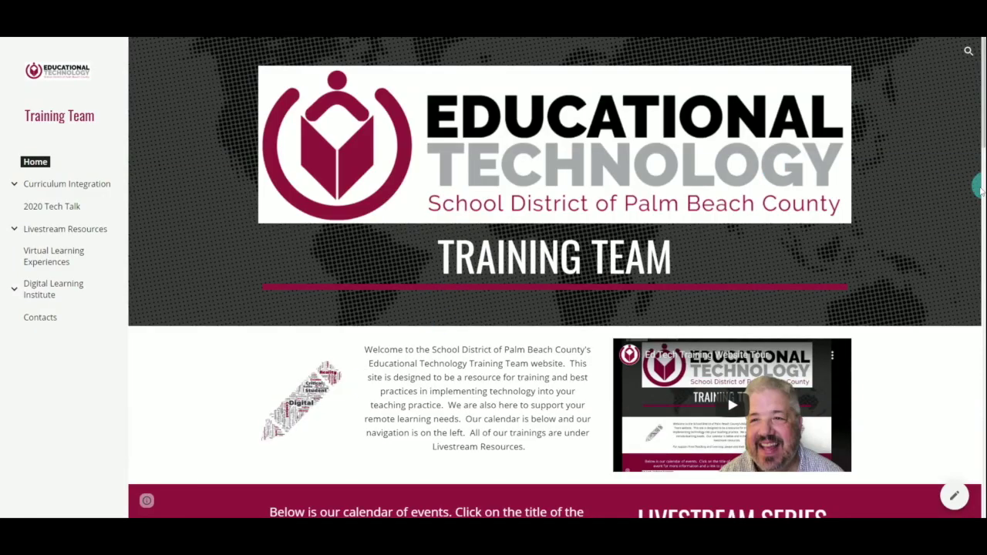
scroll(946, 194, down, 3)
scroll(946, 198, down, 4)
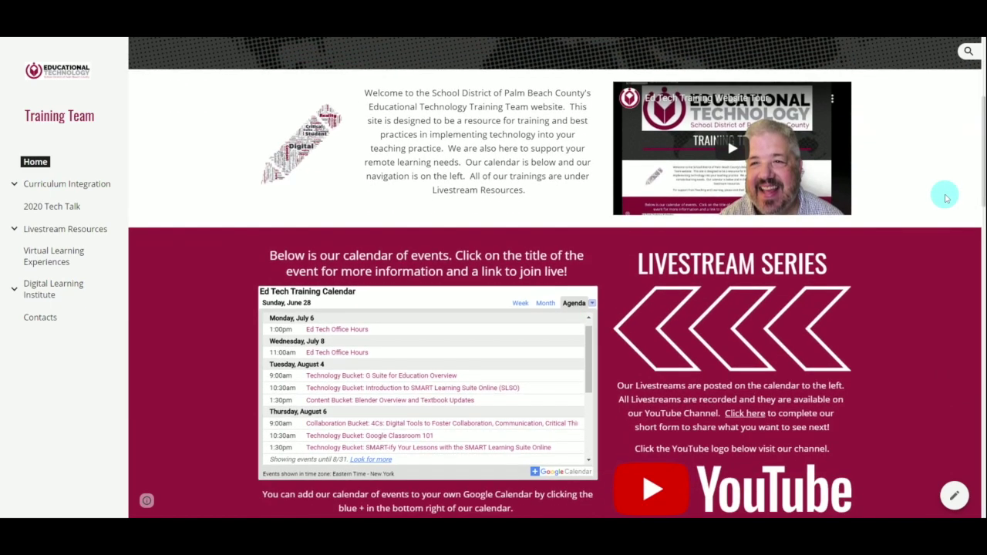
scroll(946, 198, down, 5)
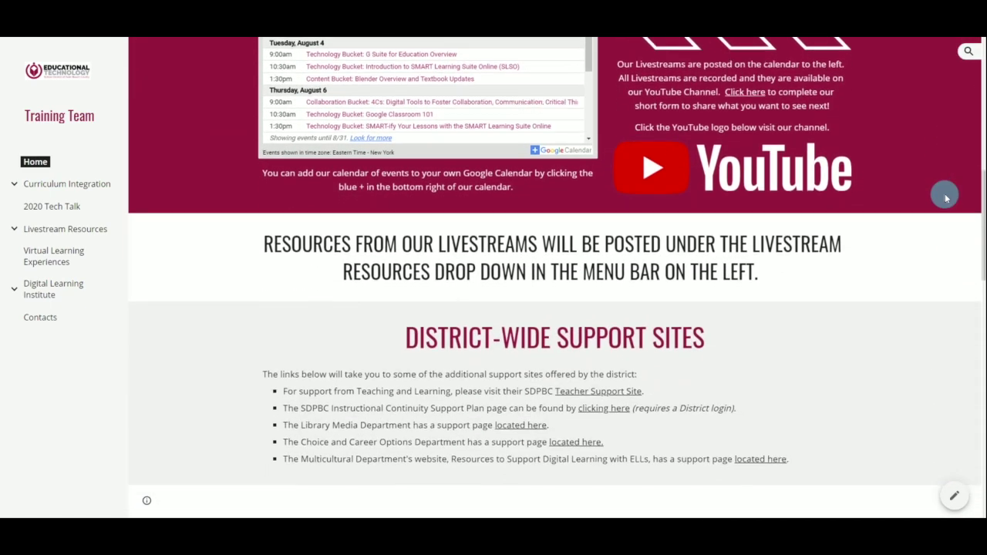
scroll(946, 199, down, 8)
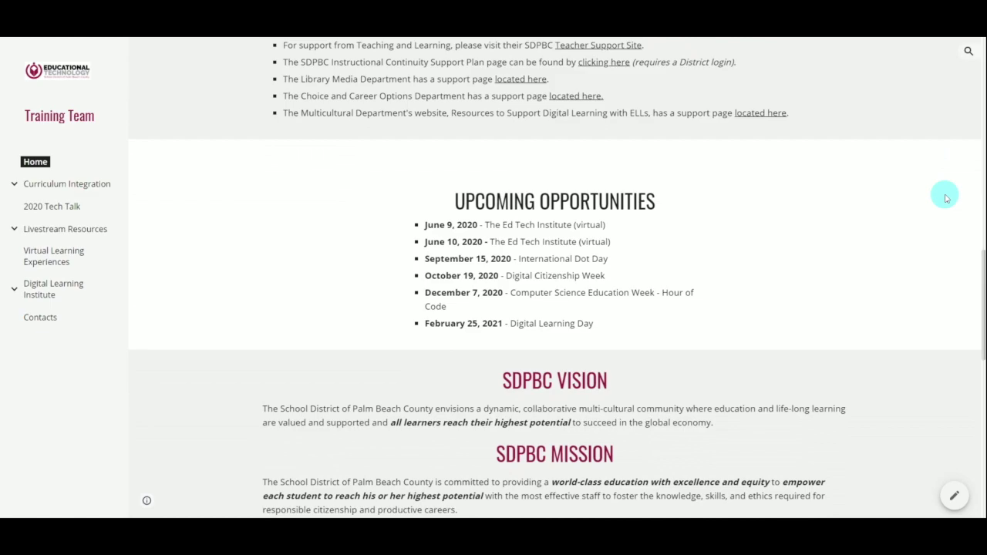
scroll(945, 199, down, 3)
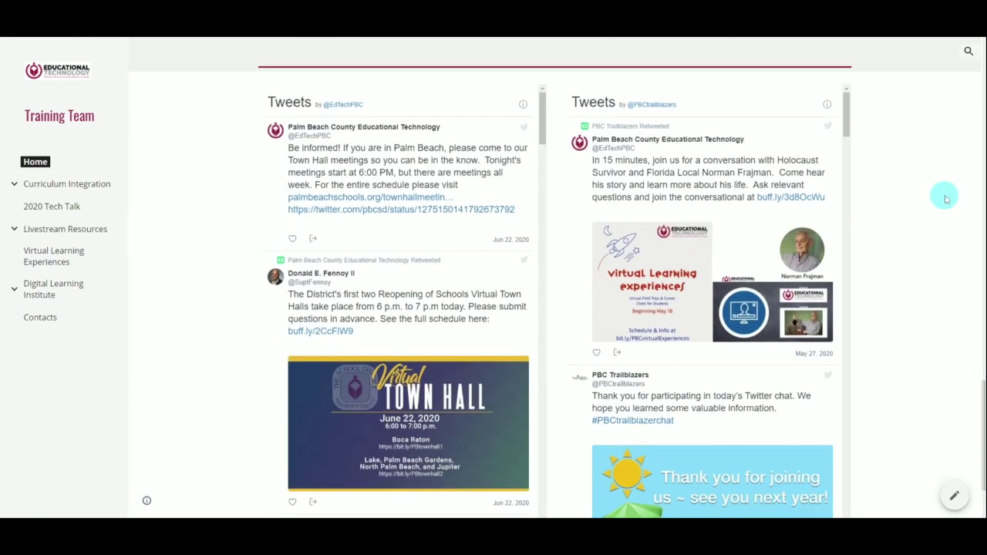
scroll(944, 199, up, 6)
scroll(944, 198, up, 15)
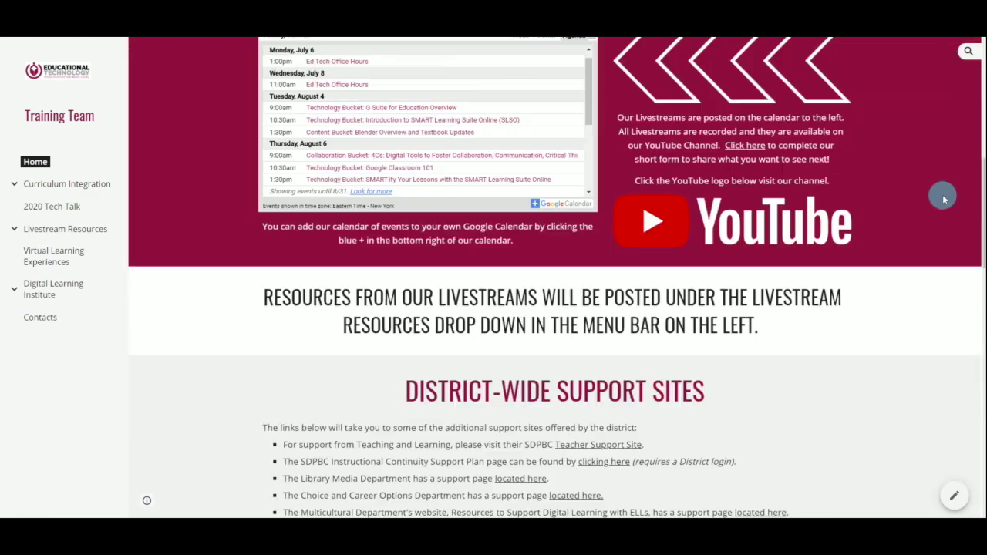